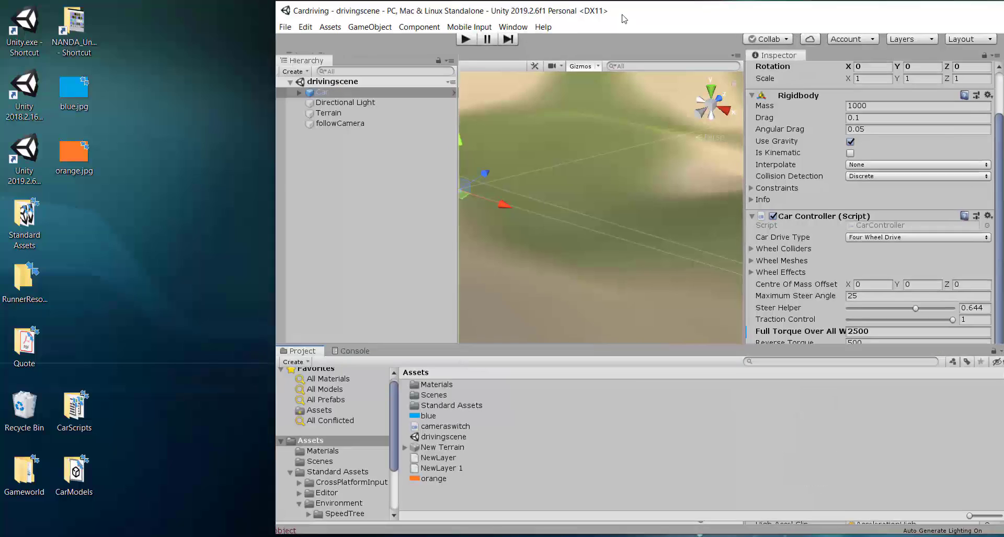
Import MURCIELAGO640.FBX from the desktop's CarModels folder into the project's Assets folder
double_click(343, 93)
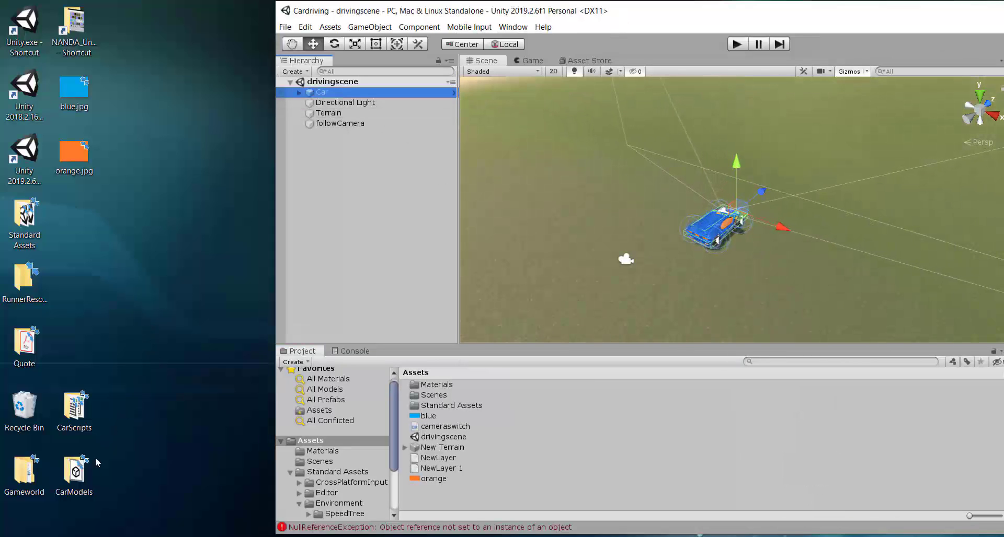
double_click(74, 472)
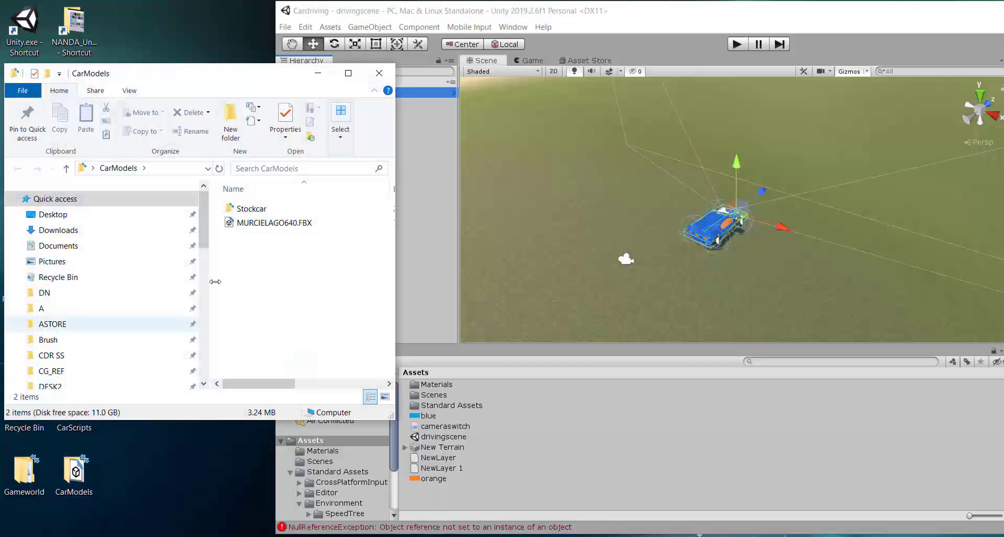
drag(198, 80, 139, 24)
drag(187, 166, 339, 445)
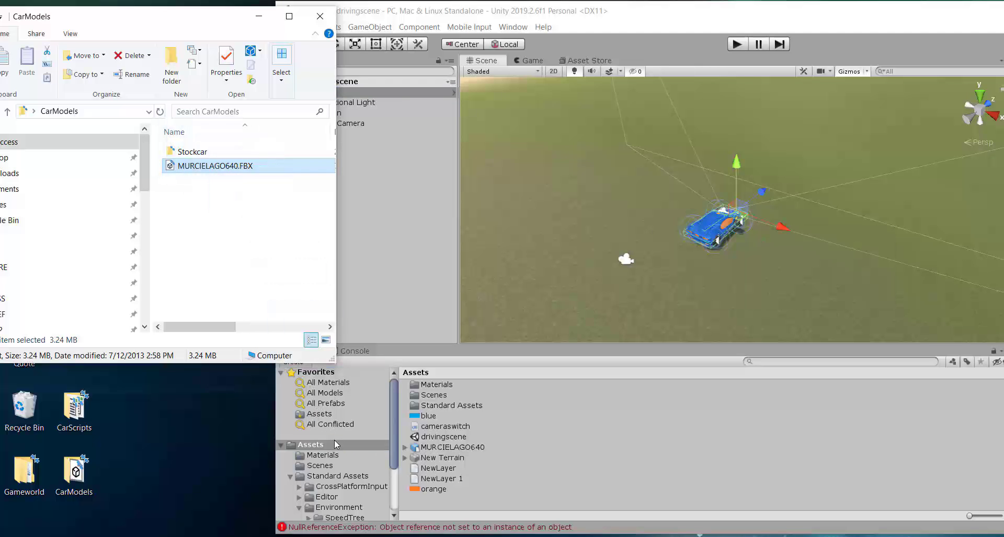
click(334, 444)
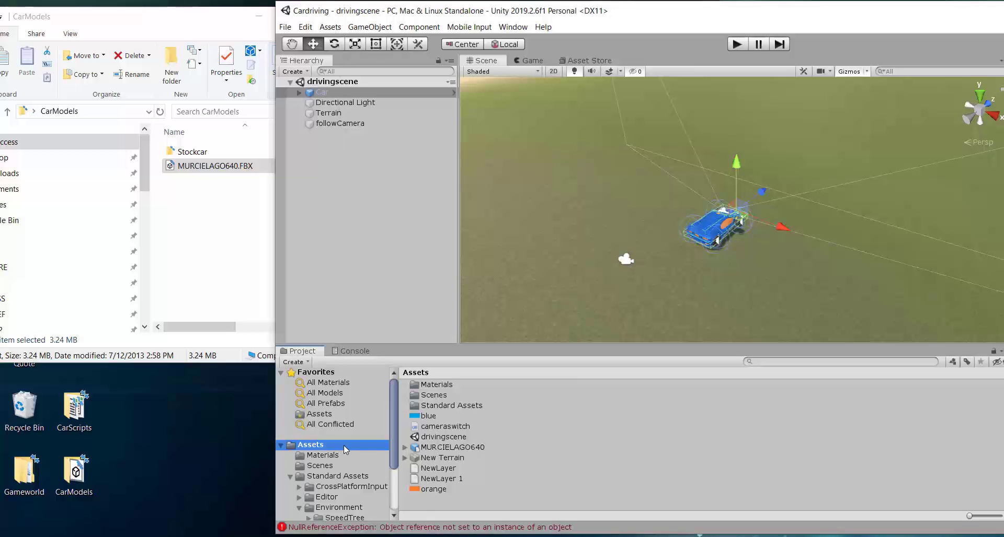
Place the MURCIELAGO640 model in the scene beside the blue car, frame it in the view and maximize the Unity window
drag(442, 448, 634, 220)
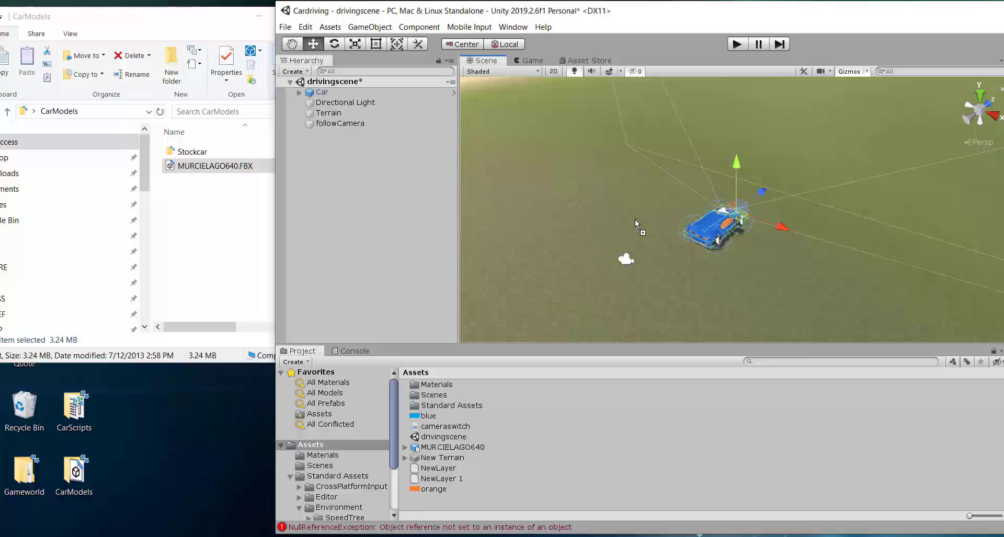
click(459, 448)
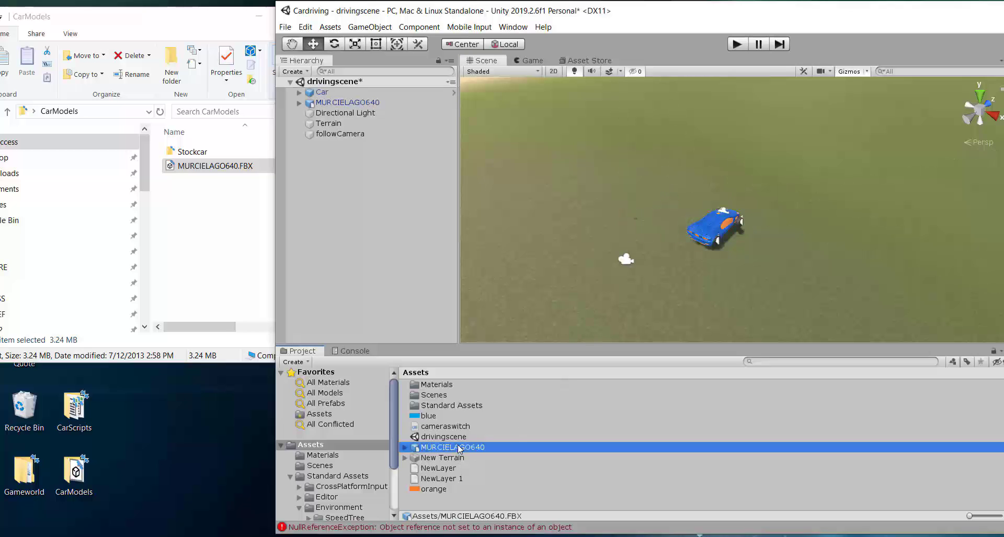
click(359, 104)
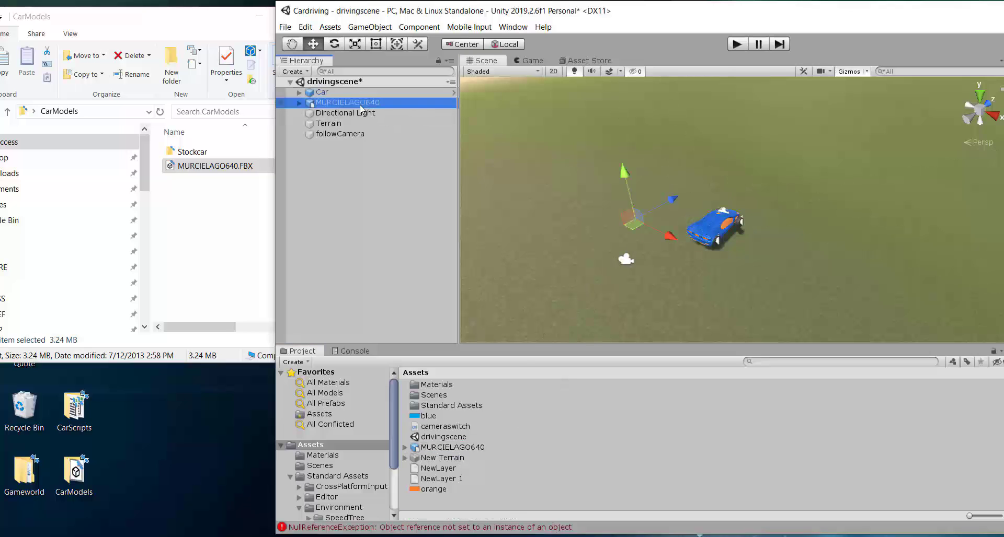
double_click(362, 104)
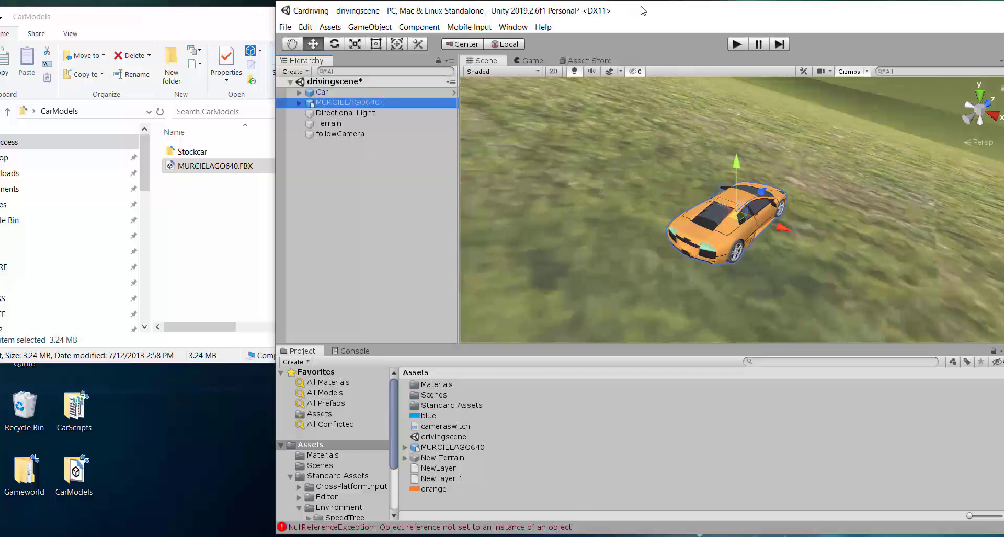
double_click(638, 15)
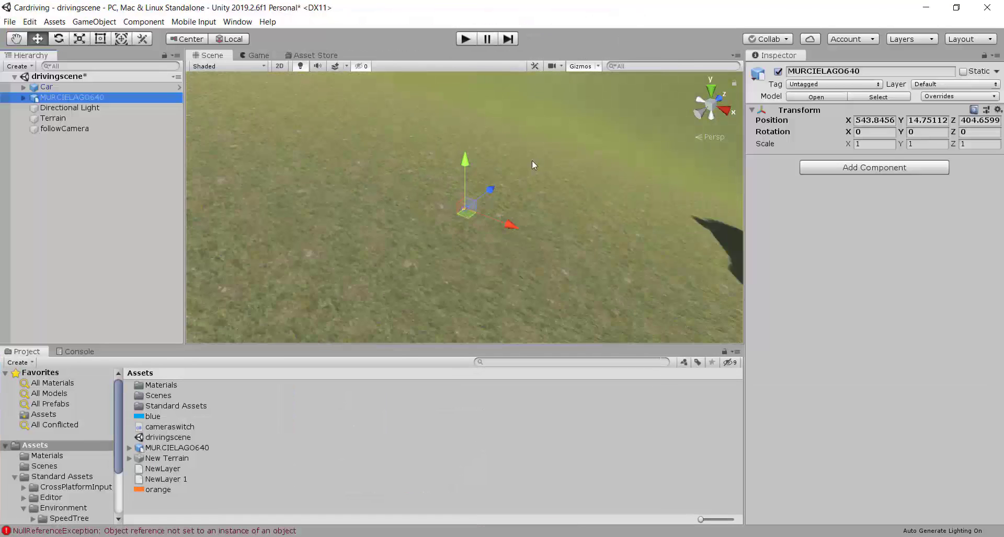
Set the MURCIELAGO640 model's scale to 100 on X, Y and Z and compare its size with the blue car
click(878, 145)
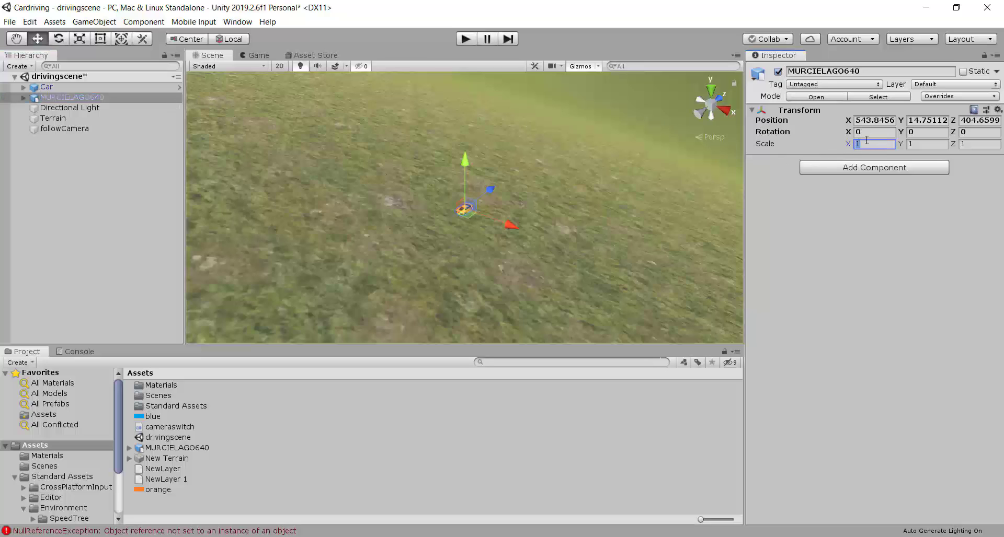
click(867, 141)
text(00)
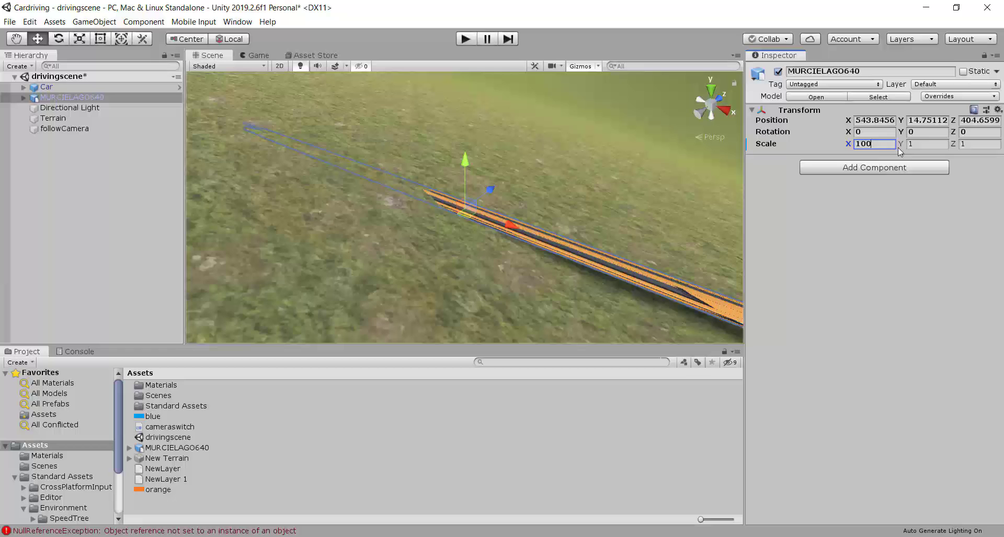
click(929, 146)
text(00)
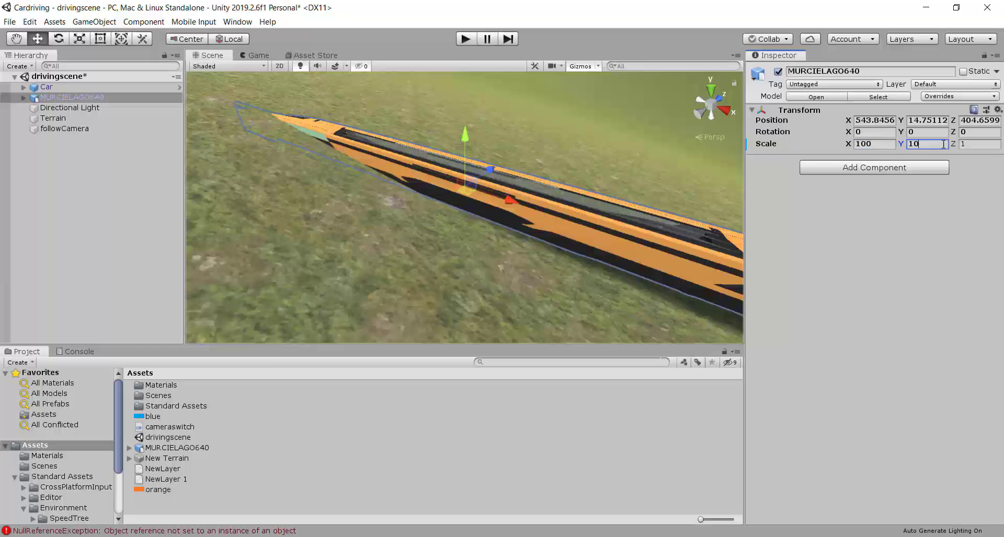
click(975, 145)
text(00)
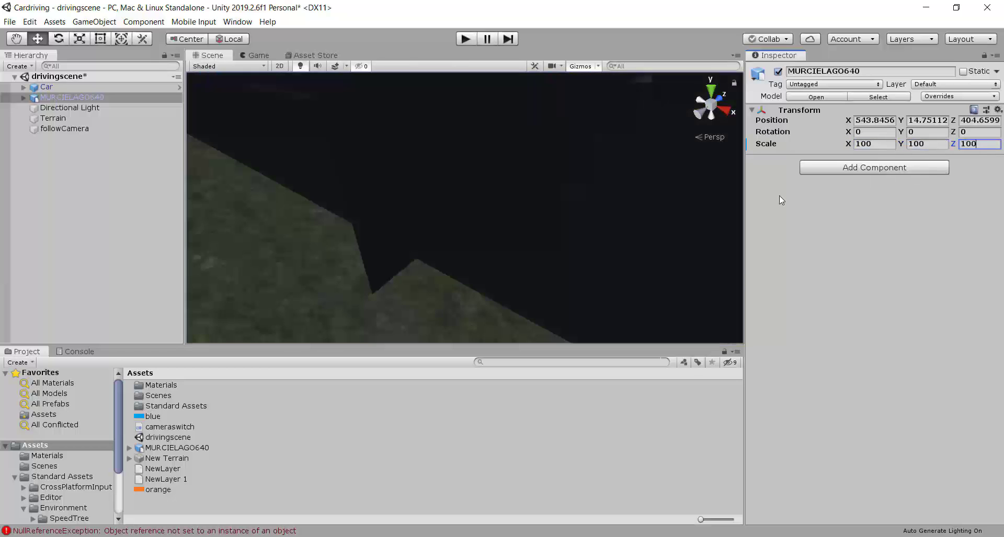
scroll(587, 208, down, 6)
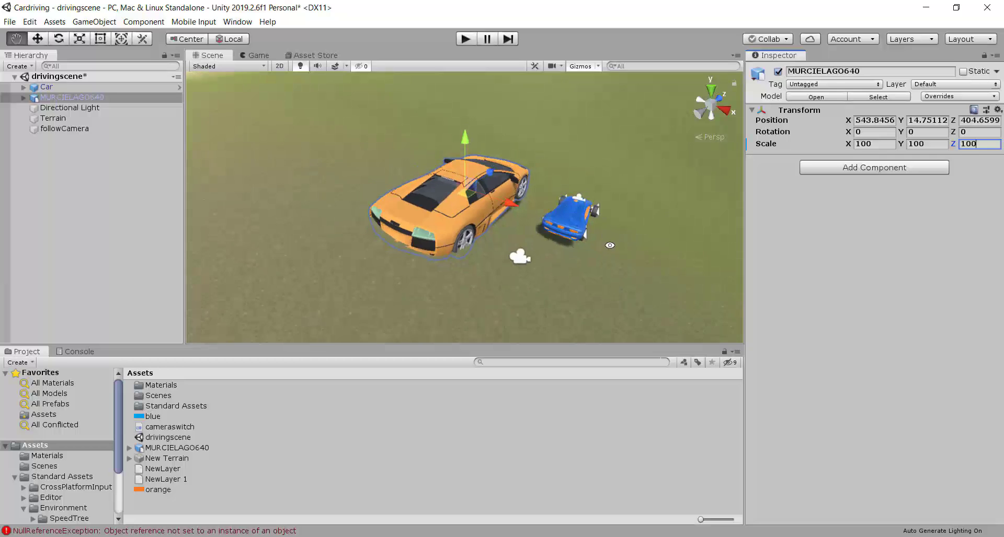
alt+drag(588, 208, 460, 209)
scroll(460, 209, up, 7)
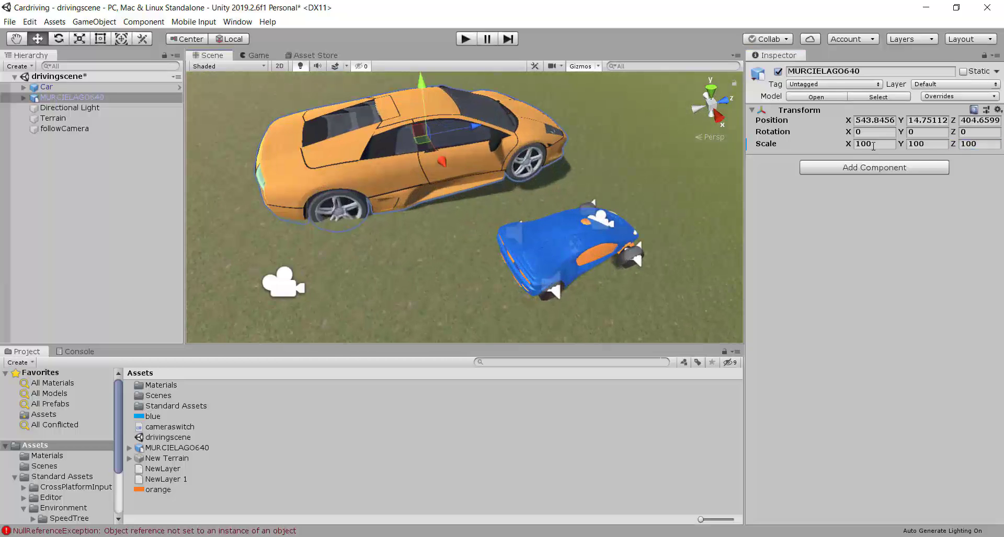
Raise the MURCIELAGO640 model to about Y 15.4 and move it forward to about Z 405.62
drag(419, 82, 421, 66)
scroll(453, 98, down, 3)
drag(485, 133, 507, 130)
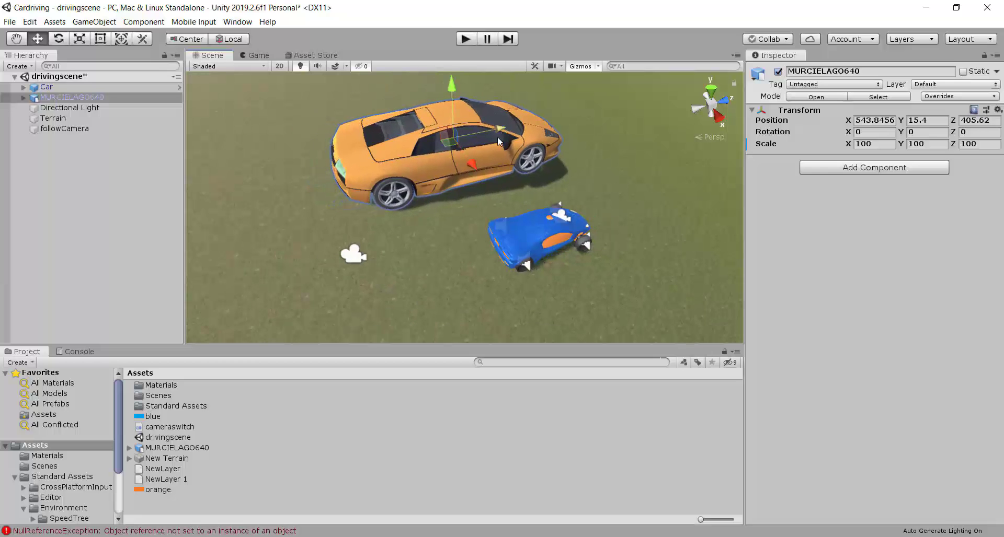
Set the MURCIELAGO640 model's scale to 50 on X, Y and Z
click(867, 146)
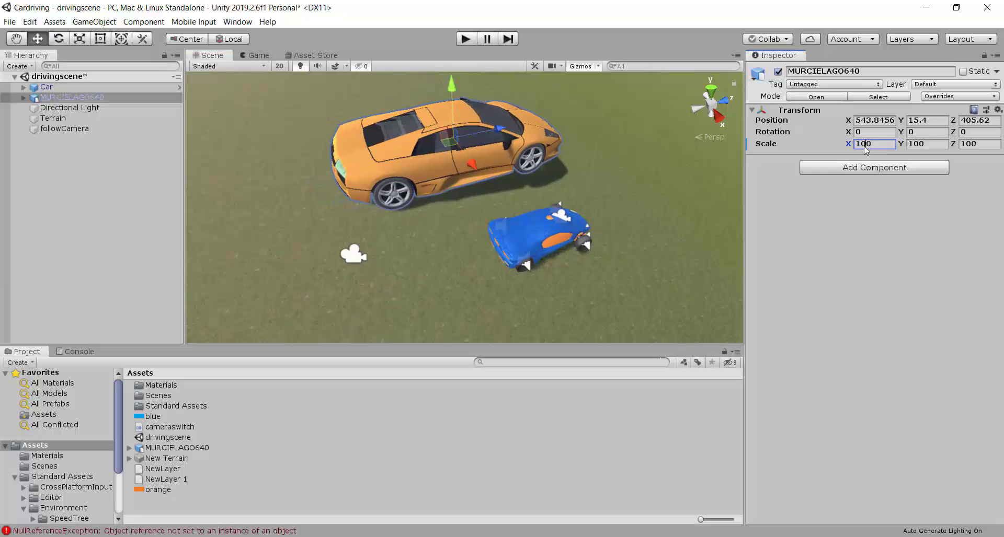
text(50)
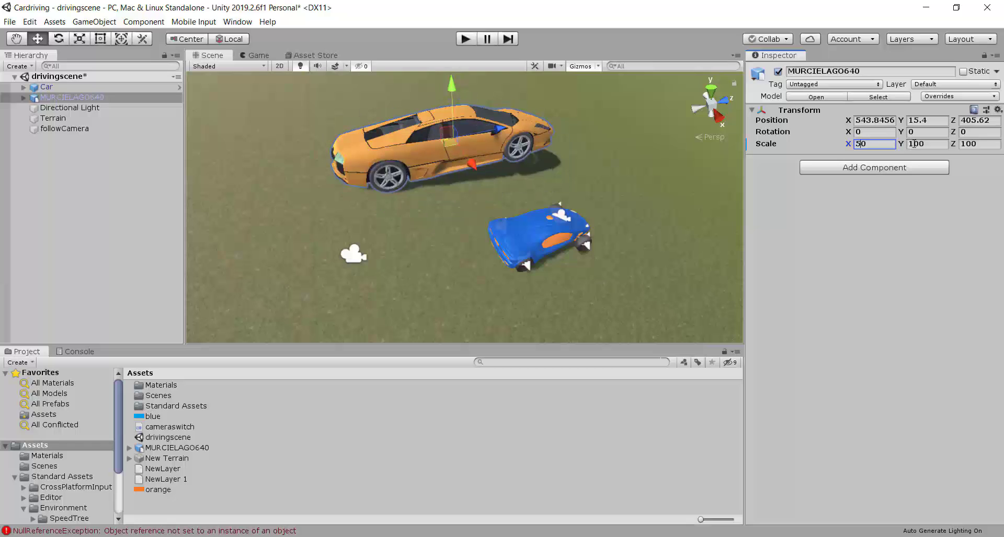
click(916, 143)
text(50)
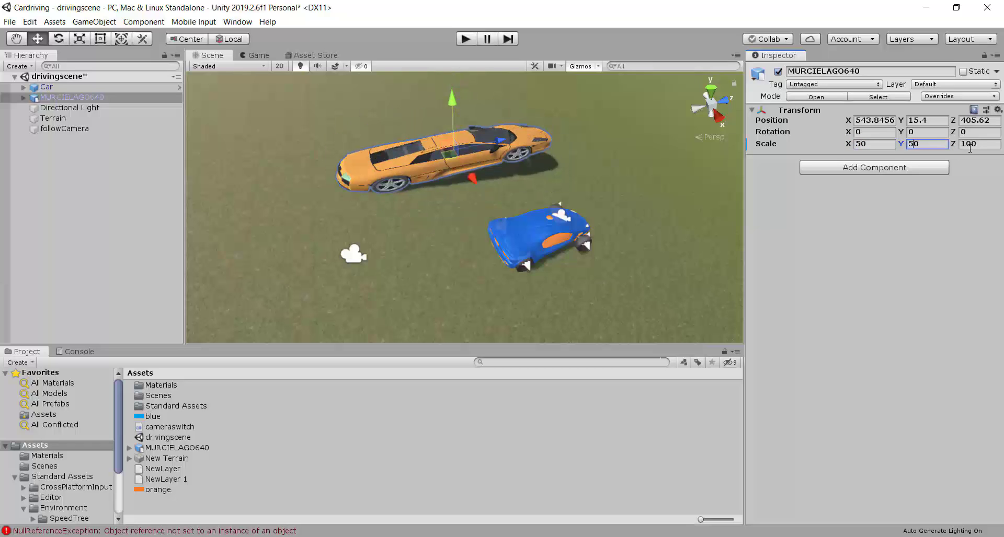
click(971, 145)
text(50)
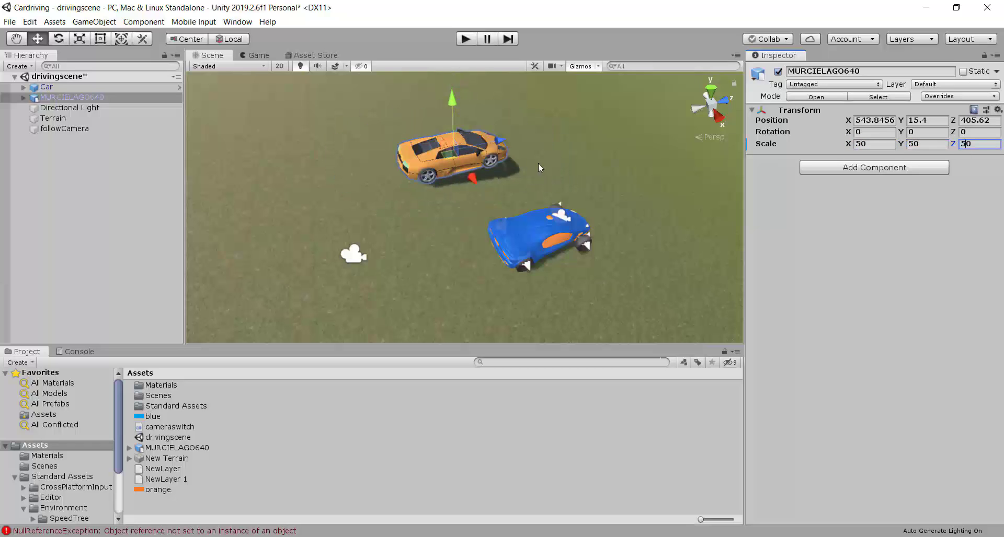
Move the MURCIELAGO640 model down onto the terrain and forward, to about X 544.36, Y 14.42, Z 408
drag(501, 145, 531, 139)
drag(482, 87, 487, 105)
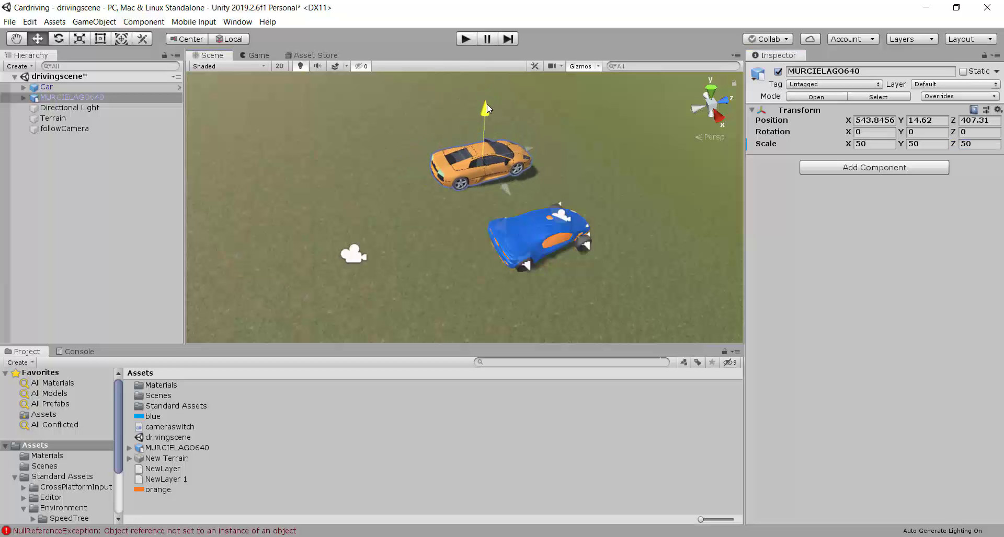
scroll(481, 200, up, 5)
alt+drag(520, 202, 405, 221)
drag(569, 165, 518, 183)
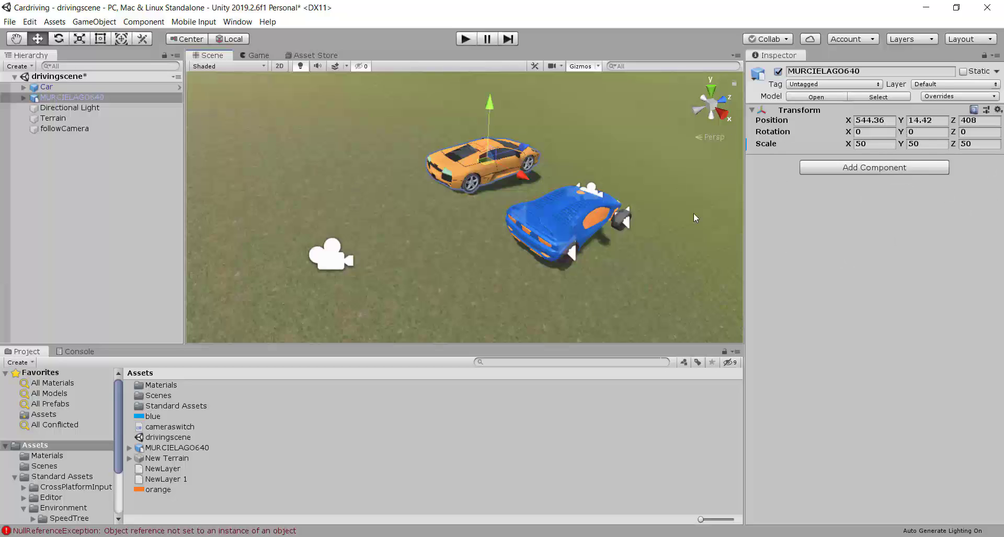
Toggle the blue Car object's active state several times, leaving it deactivated in the scene
click(84, 87)
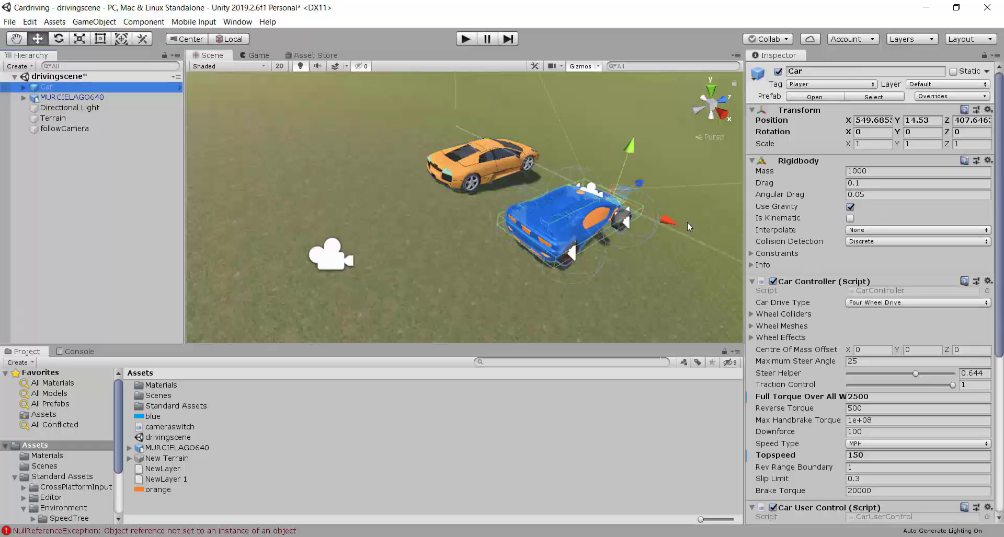
click(778, 73)
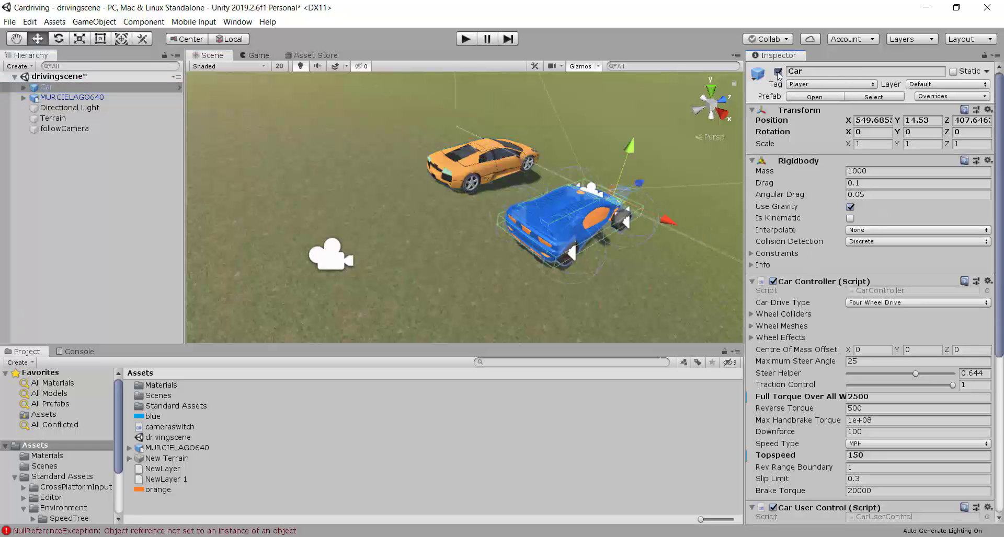
click(777, 72)
click(777, 72)
click(778, 72)
click(778, 72)
click(778, 72)
click(778, 72)
click(778, 72)
click(778, 73)
click(778, 72)
click(778, 73)
click(778, 72)
click(777, 72)
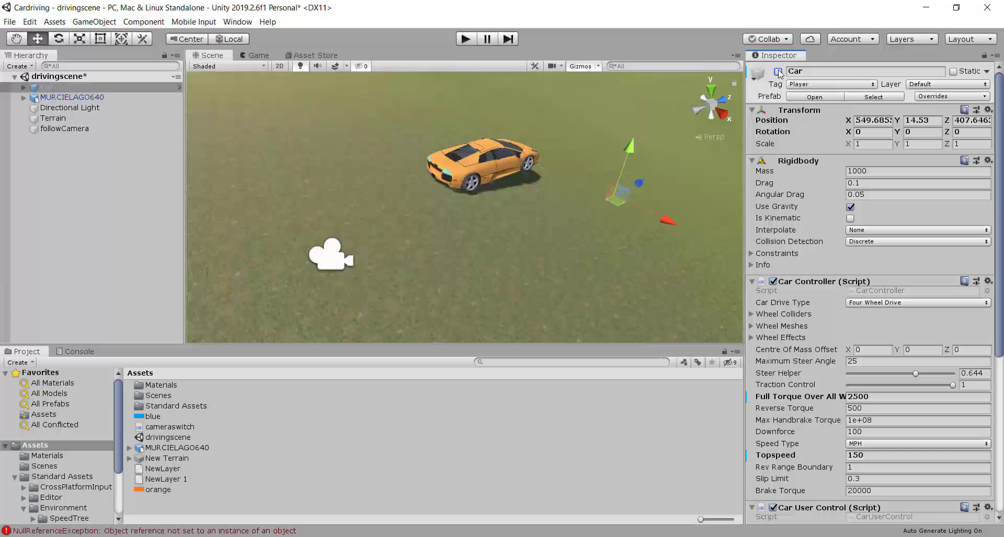
Nudge the MURCIELAGO640 model to about Z 408.54 and line up followCamera behind it at about X 544.7
double_click(72, 97)
alt+drag(422, 230, 570, 223)
scroll(528, 207, down, 2)
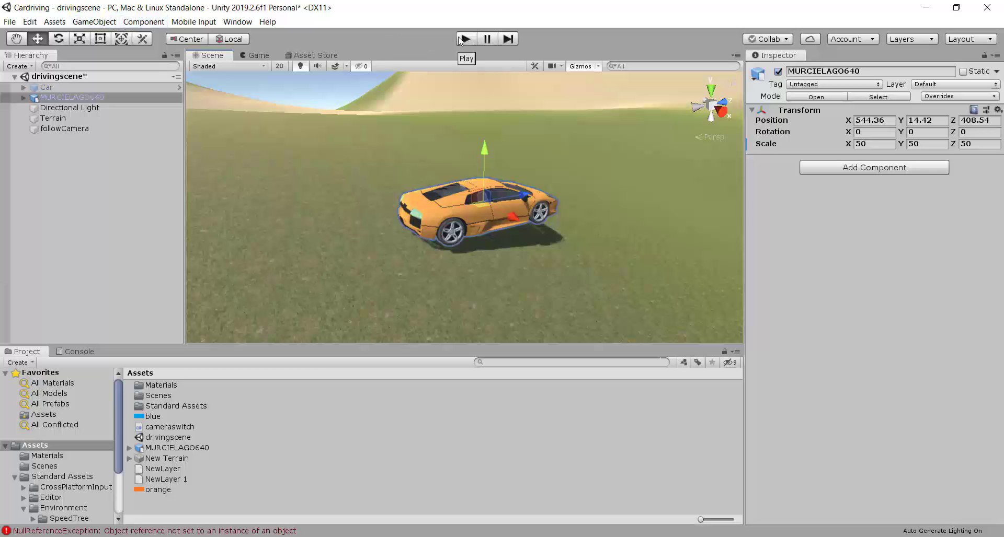
click(57, 129)
scroll(373, 190, down, 4)
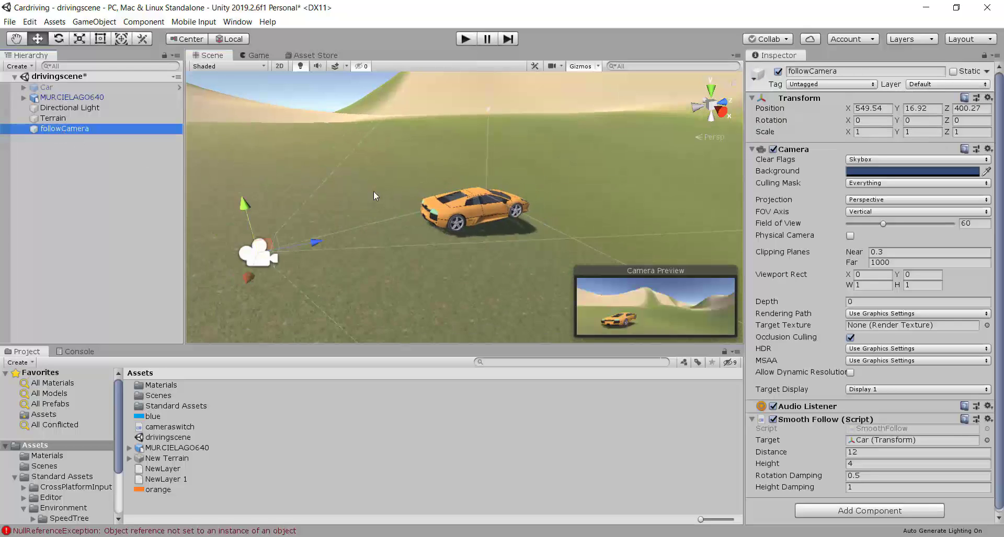
drag(355, 254, 340, 212)
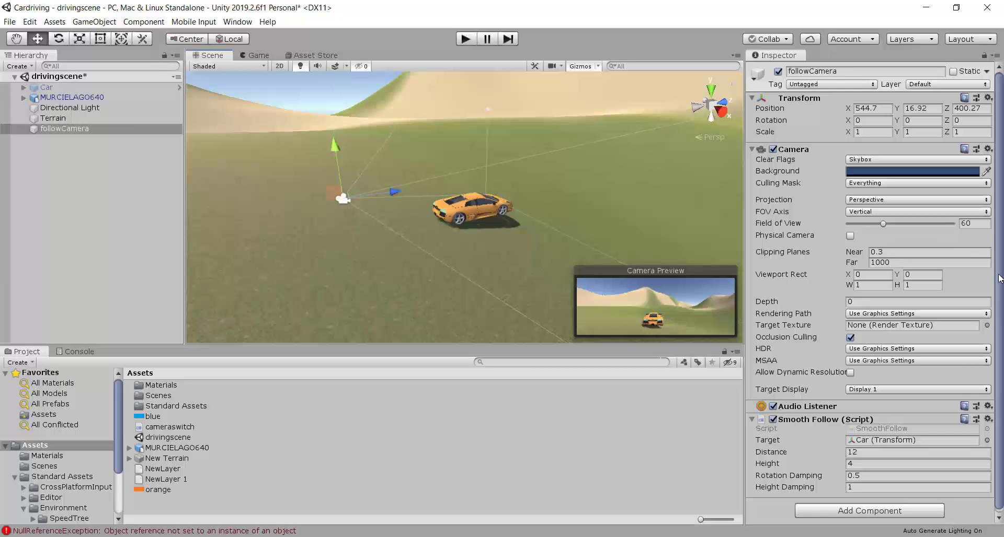
Set MURCIELAGO640 as followCamera's Smooth Follow target and briefly test the scene in play mode
scroll(999, 278, down, 1)
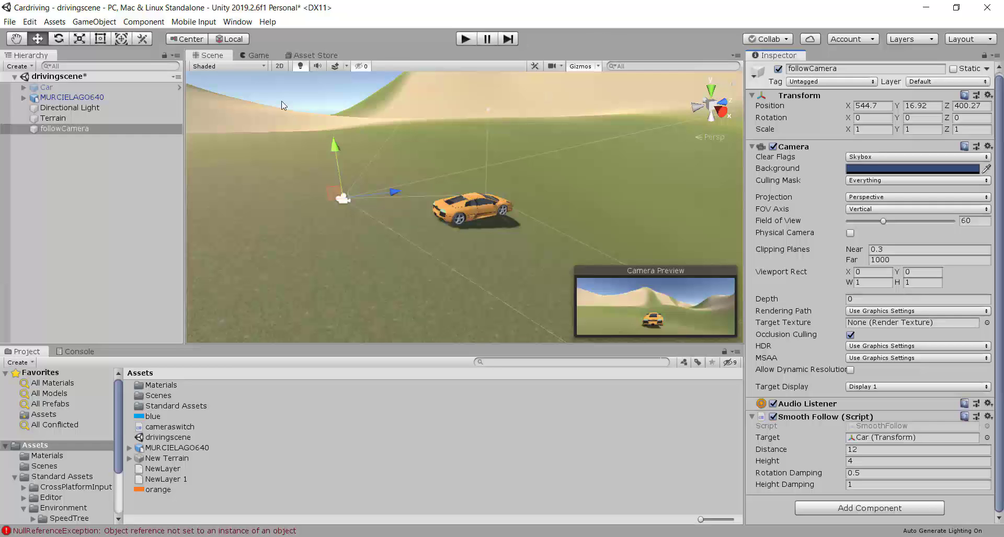
drag(94, 97, 893, 444)
click(464, 38)
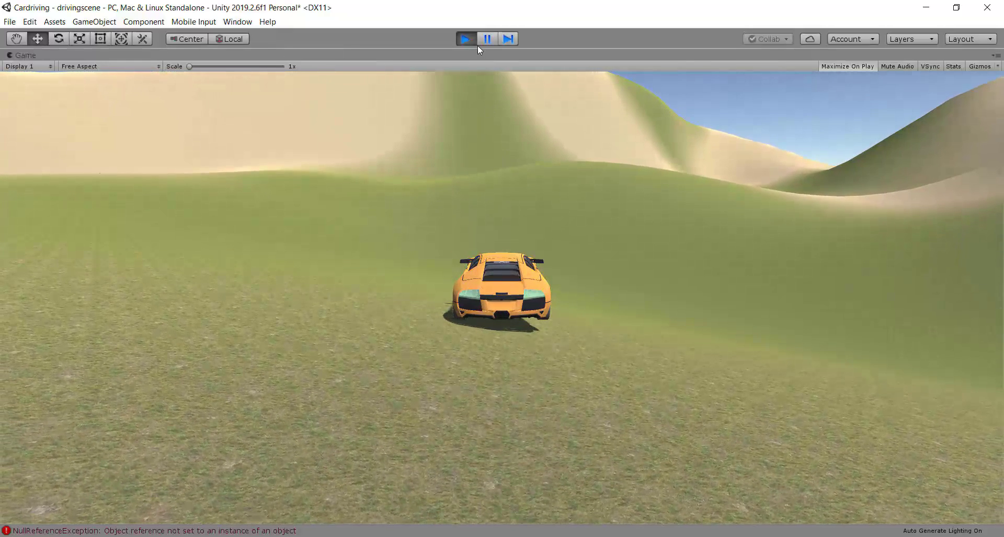
click(465, 39)
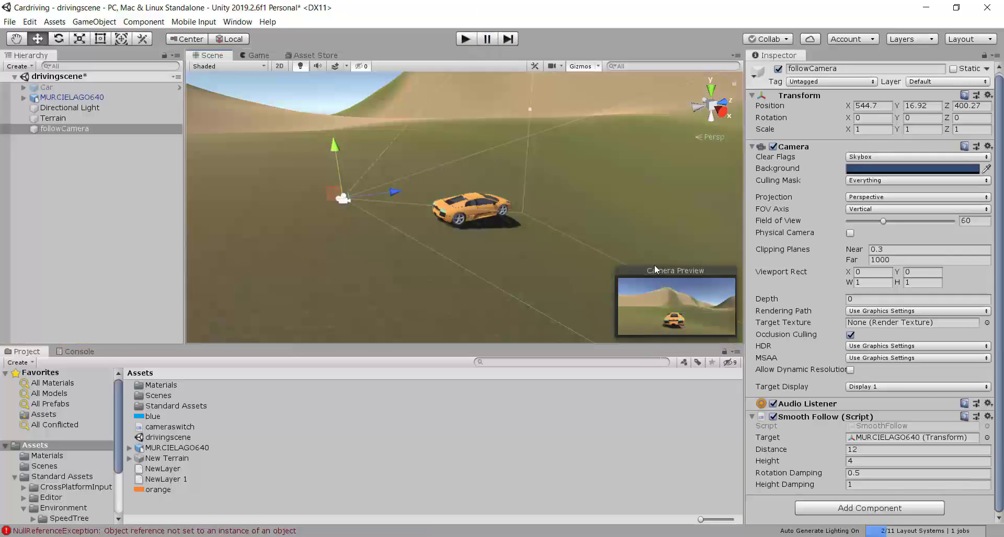
Create a C# script named movecontrol in the Assets folder and open it in Visual Studio
click(100, 26)
mouse_move(54, 21)
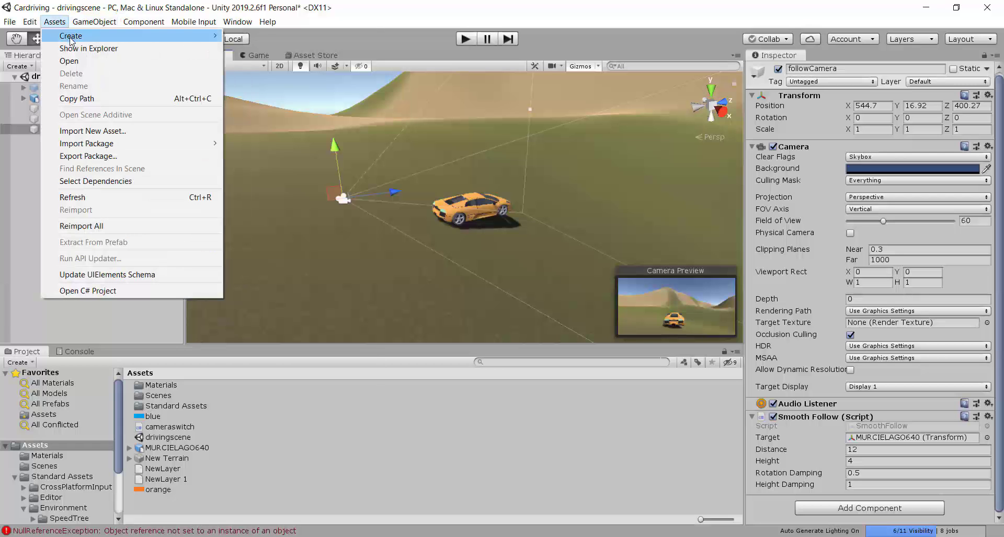
mouse_move(72, 40)
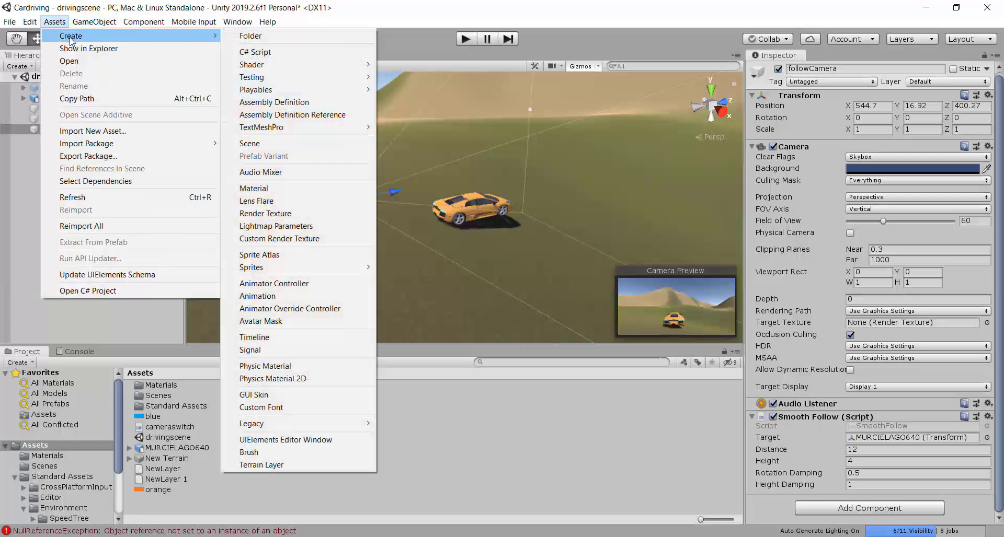
click(286, 51)
text(mov)
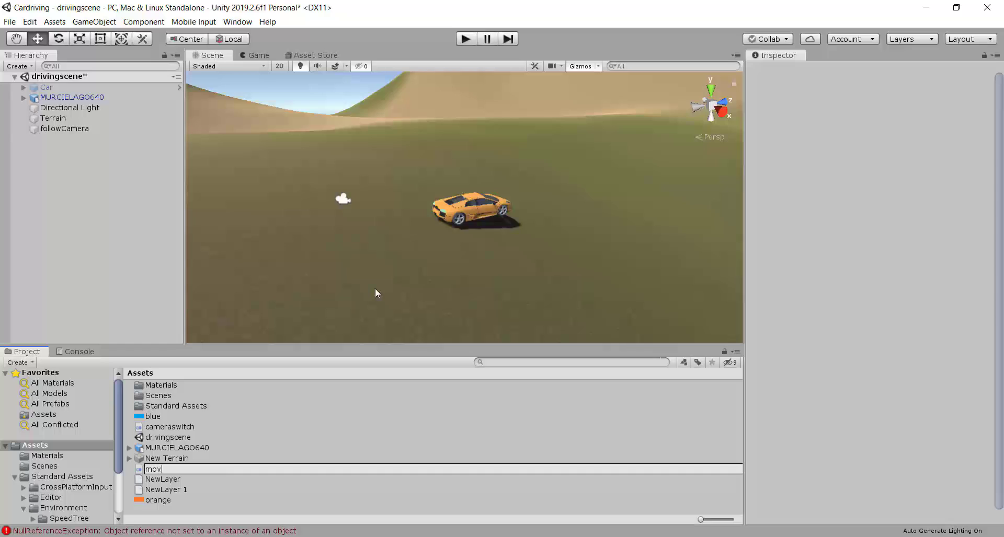
text(e)
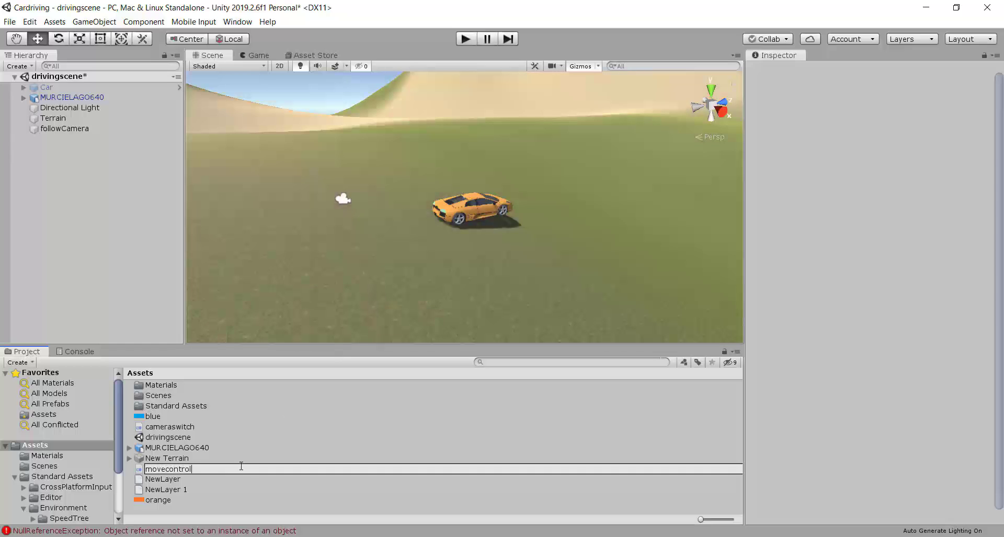
text(control)
key(Return)
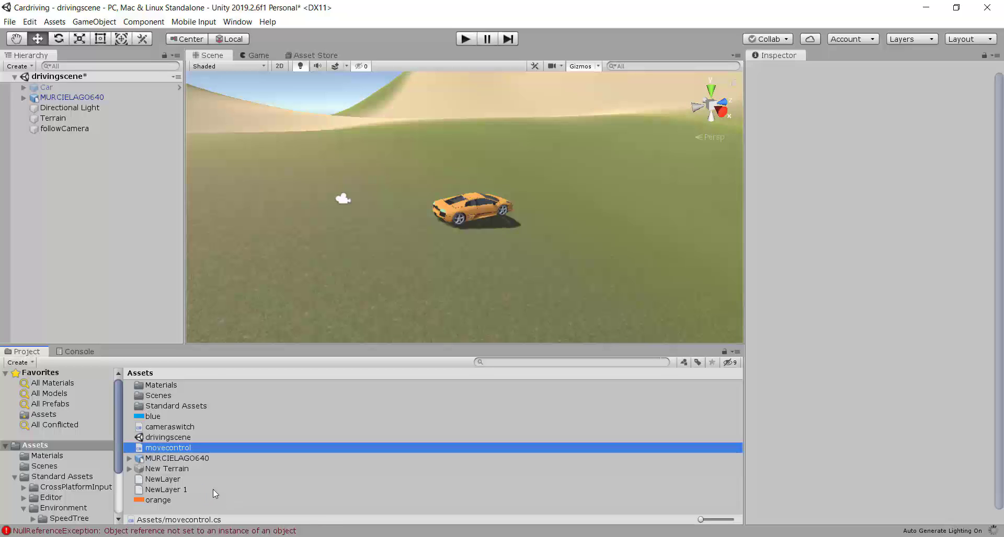
double_click(168, 448)
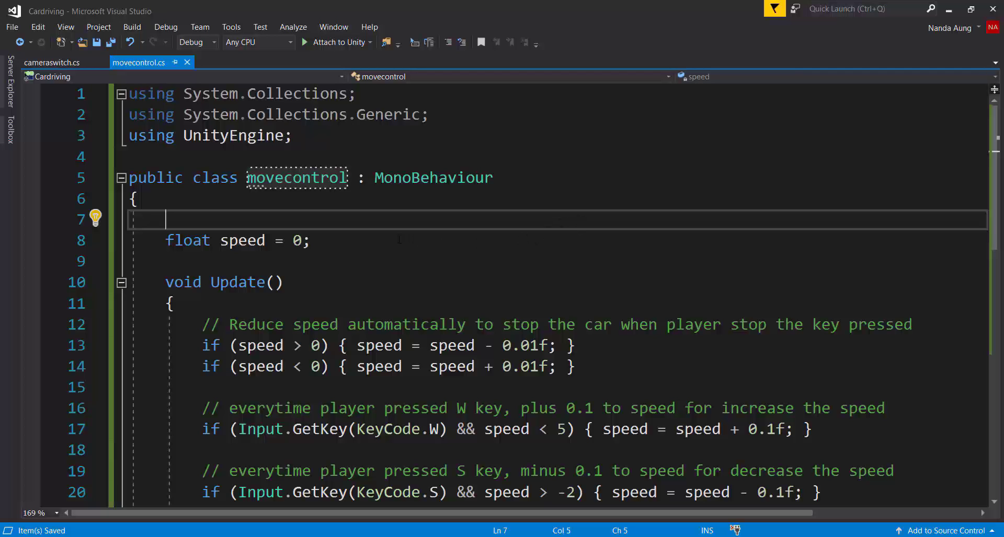
ctrl+scroll(347, 250, up, 1)
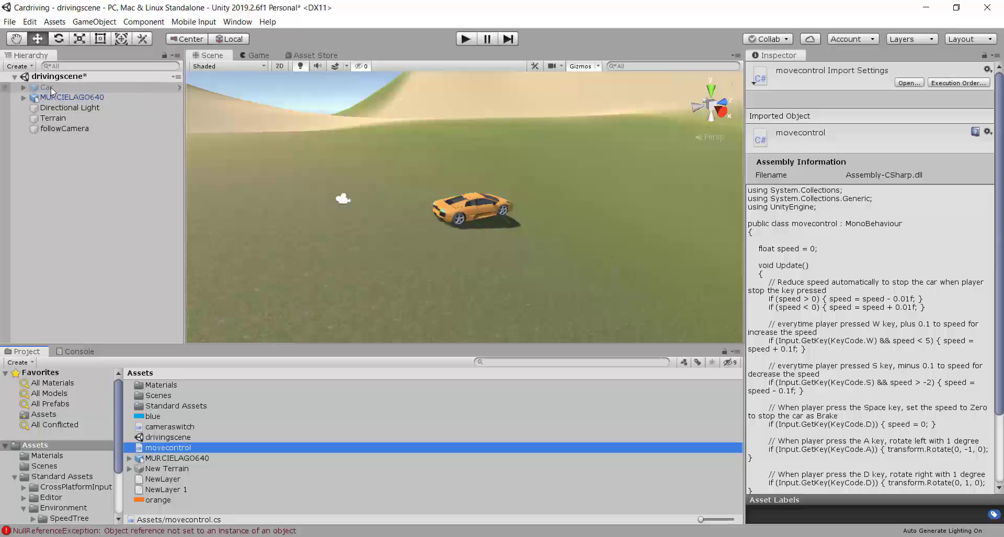
Attach the movecontrol script to the MURCIELAGO640 object as a component
click(51, 87)
click(57, 98)
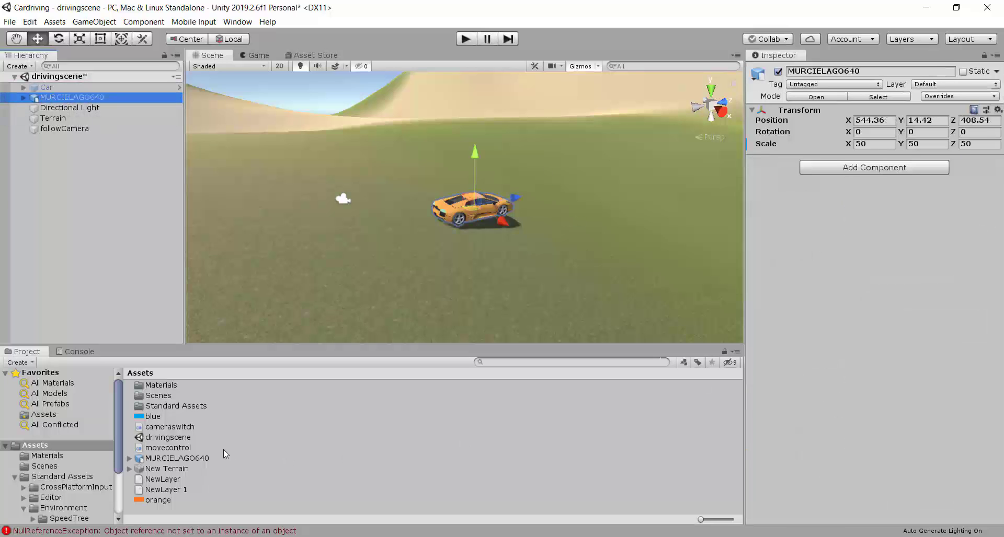
drag(174, 449, 901, 278)
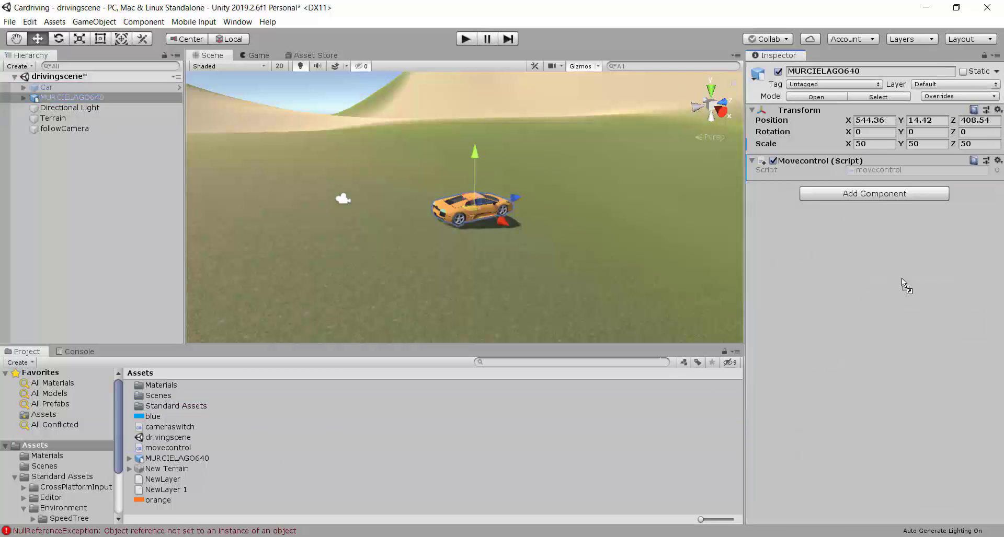
Test driving and steering the Murcielago across the terrain in play mode, and stop the game
click(464, 40)
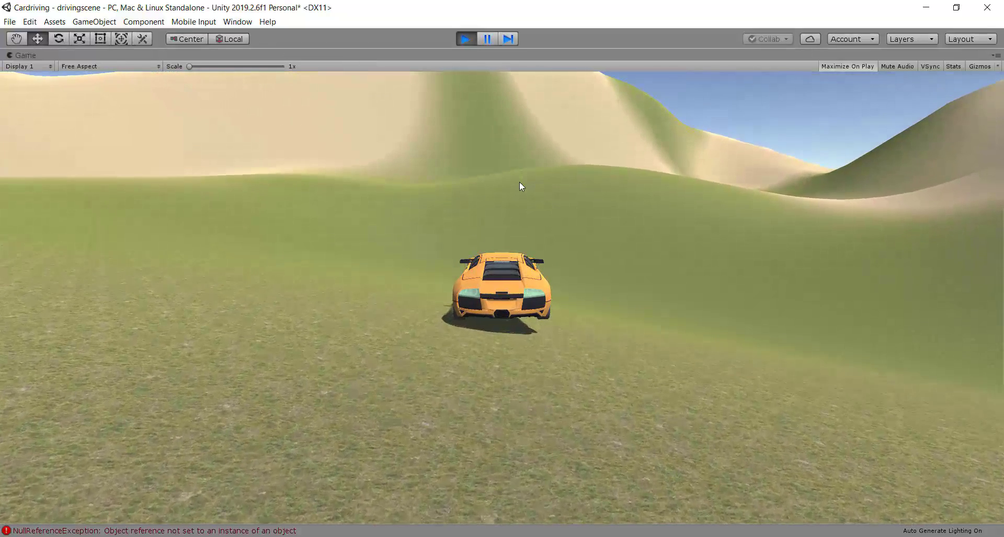
key(Up)
key(Right)
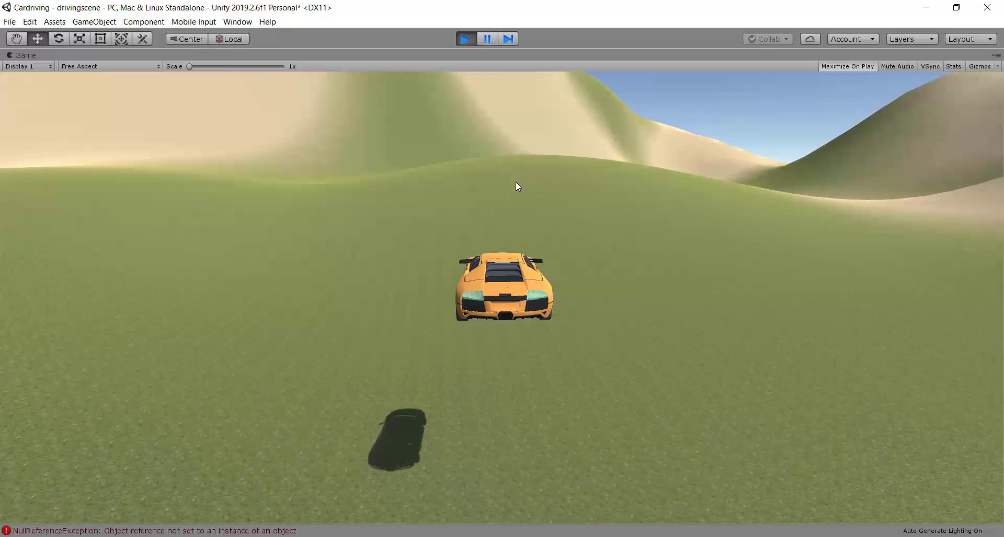
key(d)
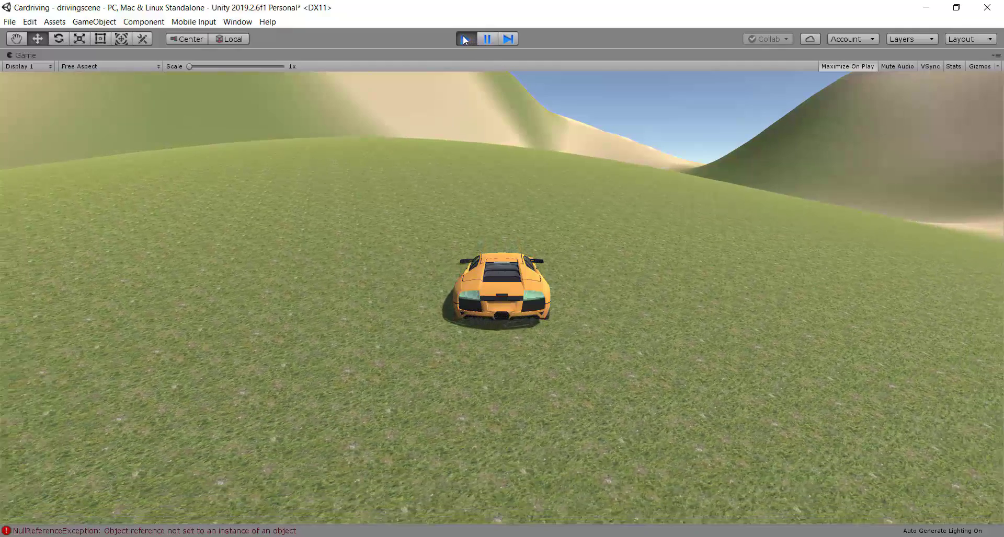
click(463, 36)
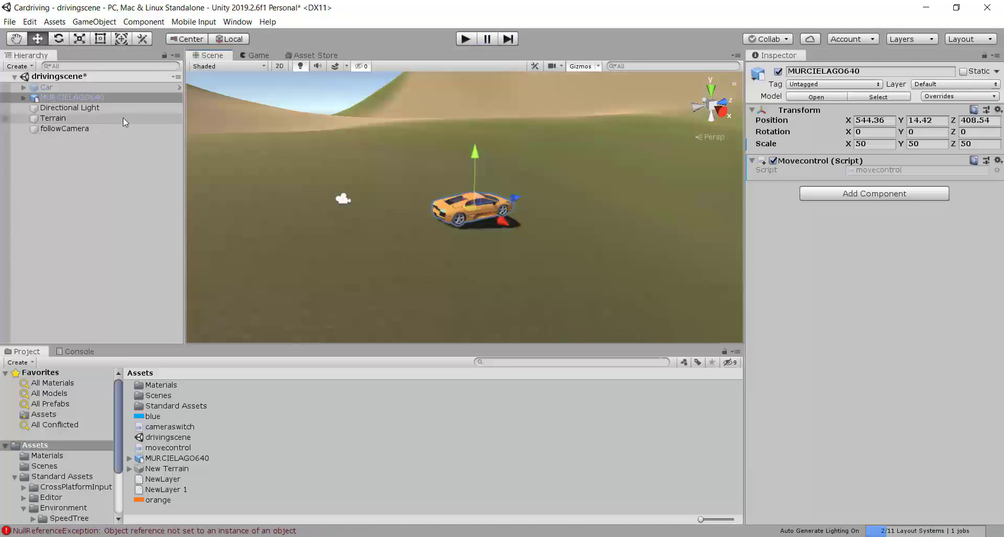
Move the MURCIELAGO640 model forward to about Z 409.34 and add a Rigidbody component with default settings
double_click(96, 100)
alt+drag(503, 233, 522, 196)
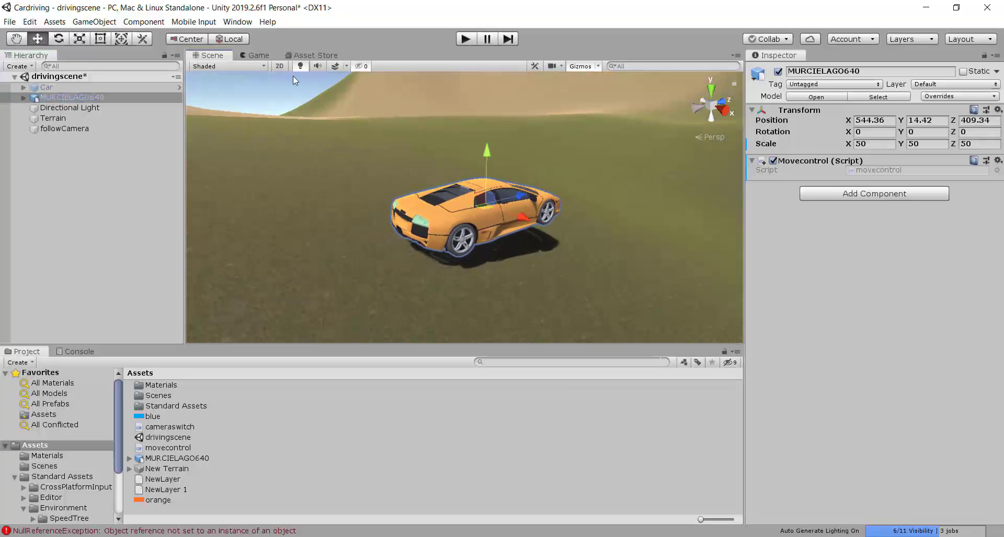
click(152, 22)
mouse_move(172, 62)
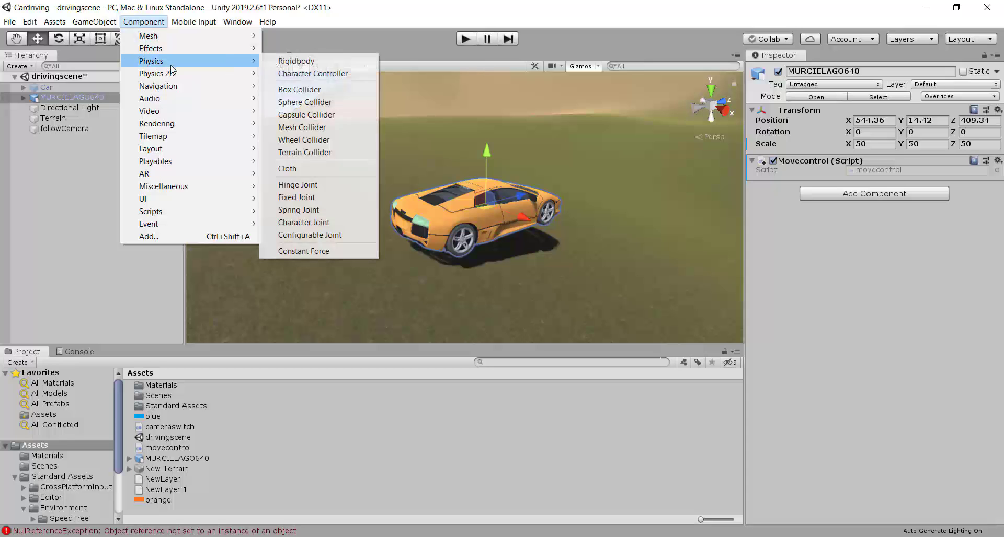
click(335, 60)
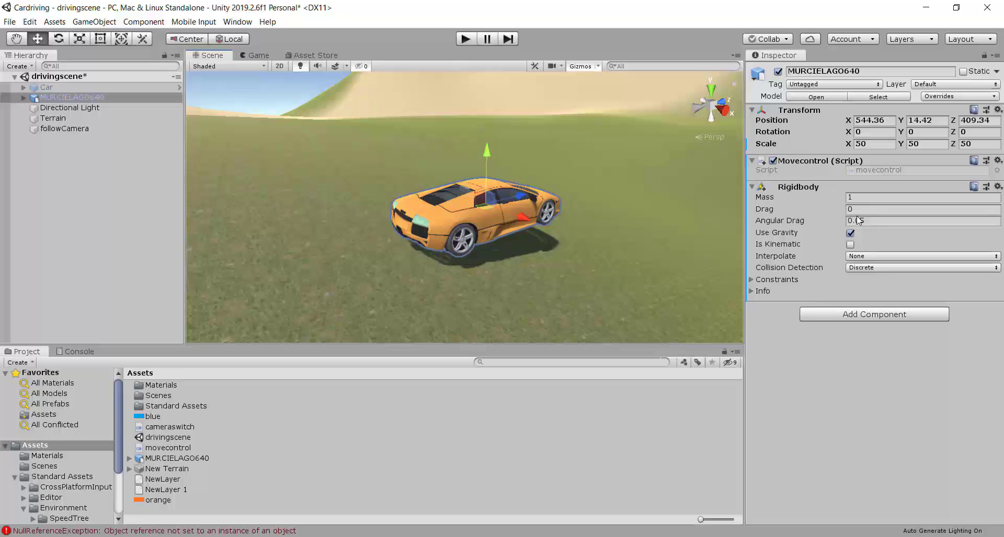
click(858, 198)
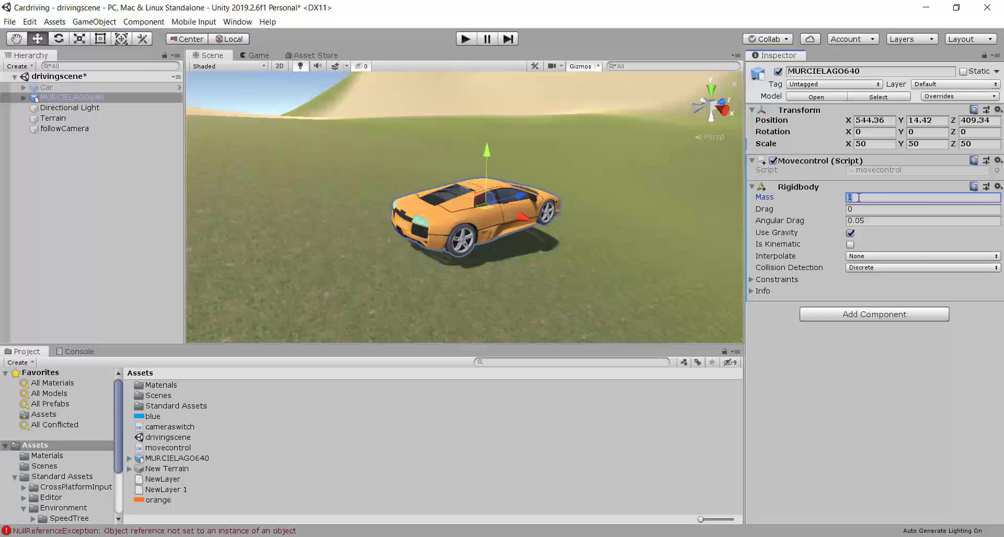
click(872, 209)
click(875, 222)
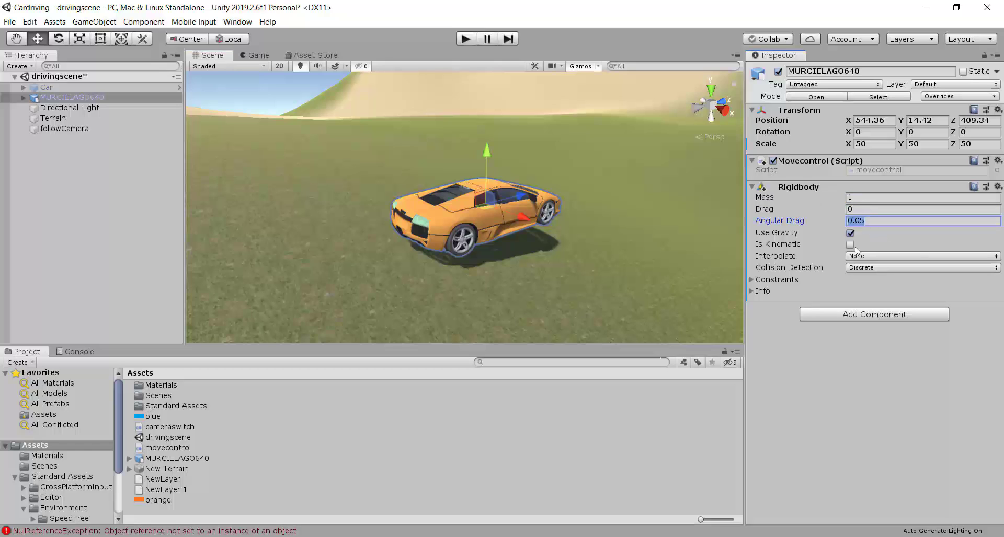
Run the scene in play mode to check how the car behaves with the Rigidbody, and stop it
click(467, 39)
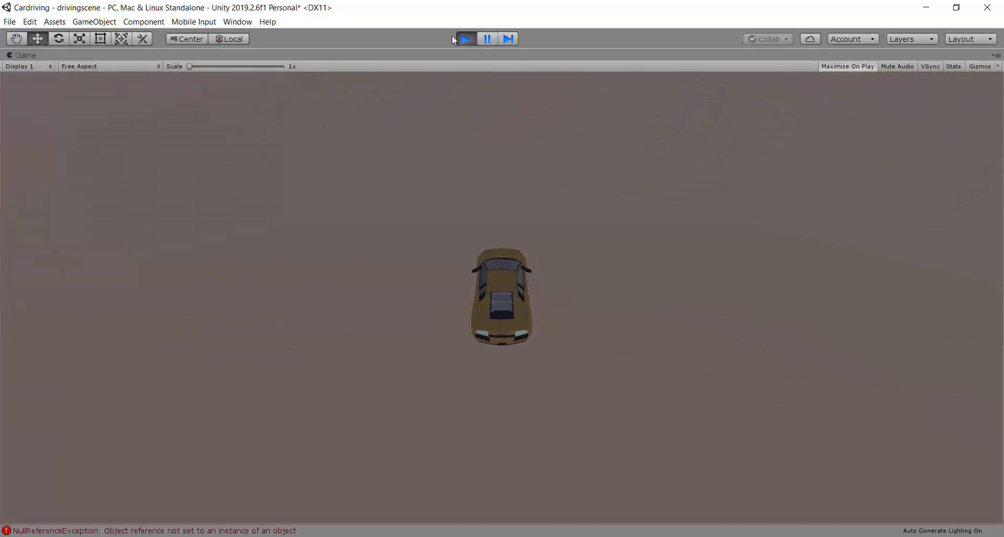
click(463, 38)
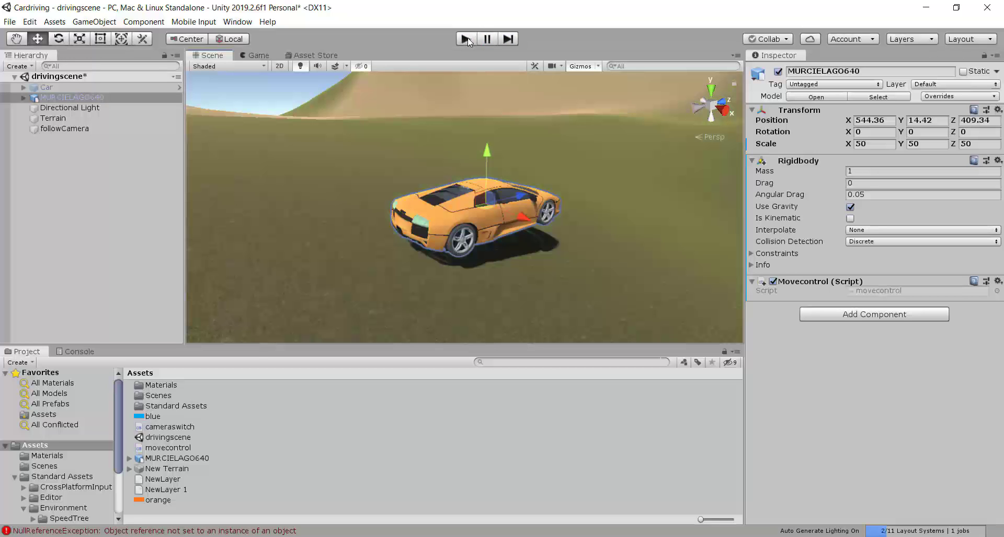
click(468, 39)
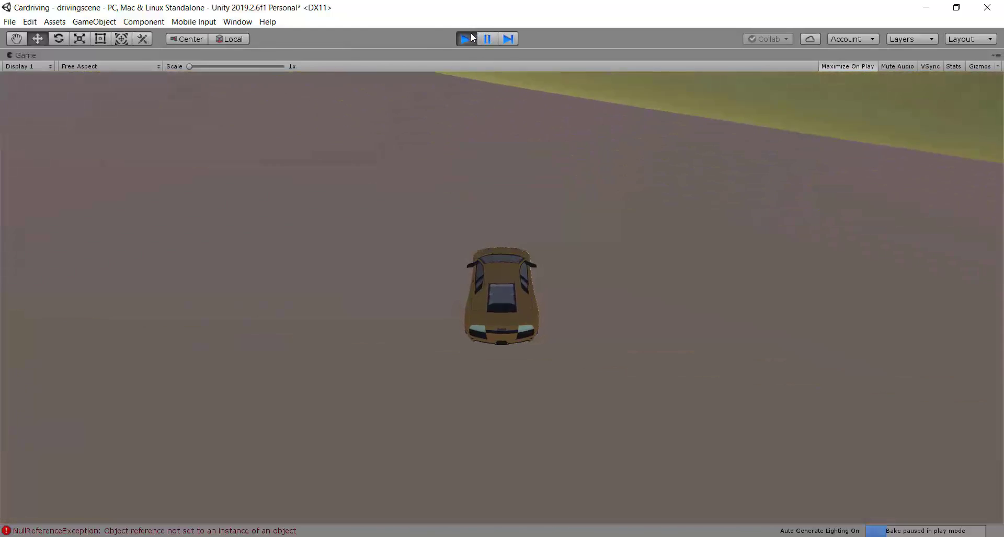
click(470, 38)
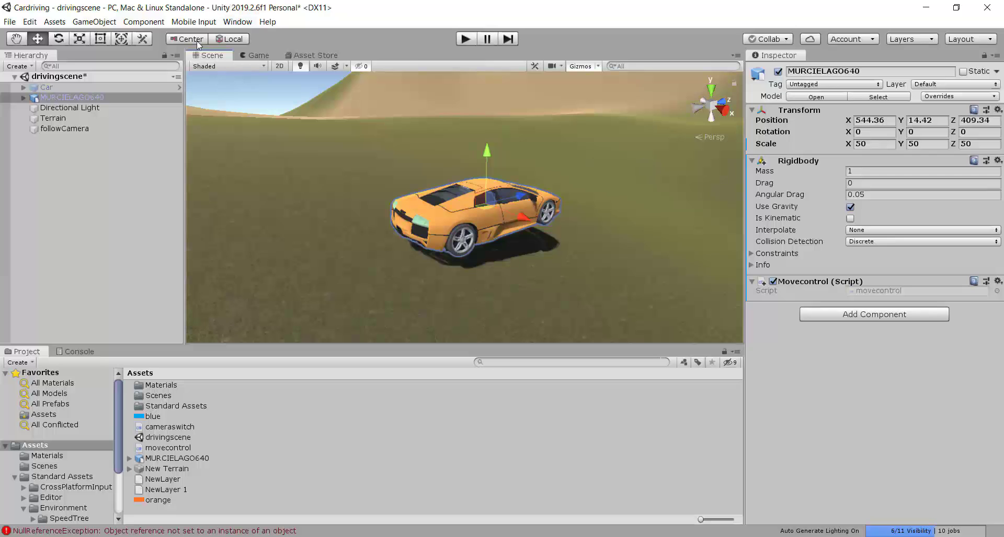
Add a Box Collider to MURCIELAGO640 and raise the model above the terrain to about Y 16.5
click(142, 22)
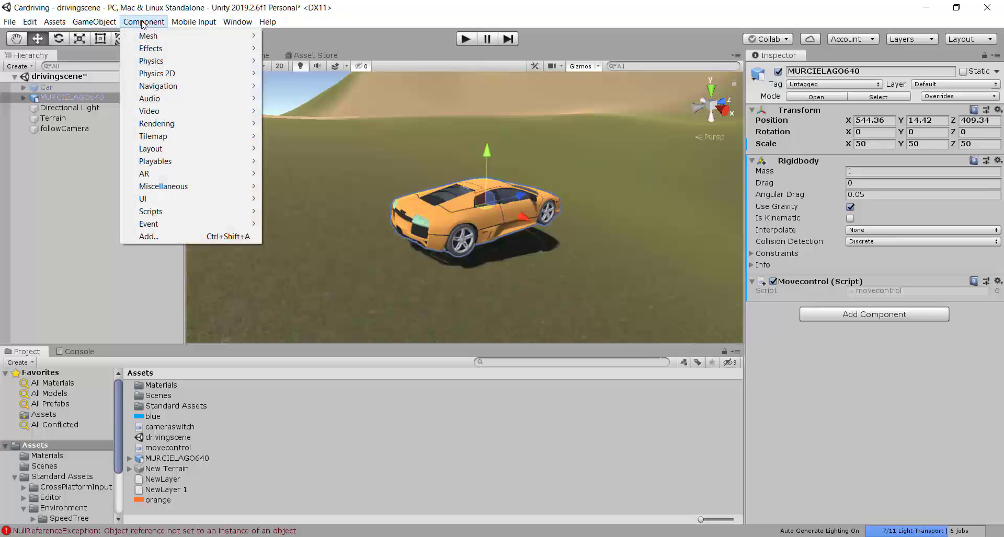
mouse_move(167, 65)
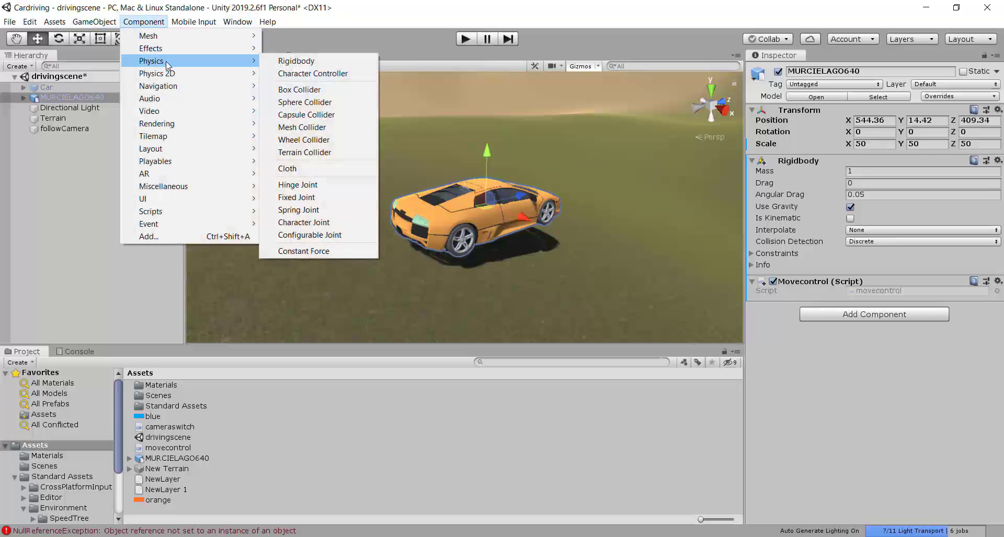
click(322, 91)
scroll(494, 153, down, 8)
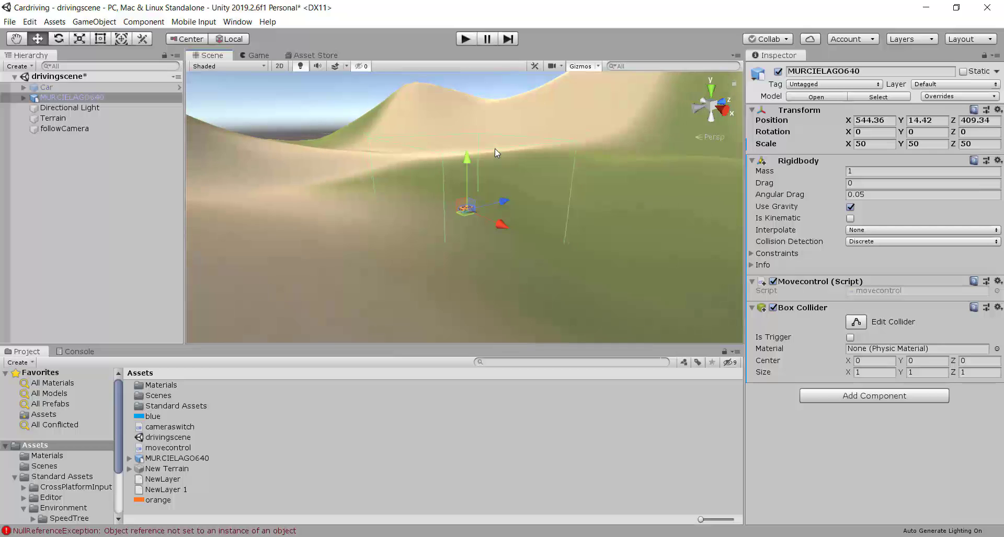
alt+drag(495, 149, 475, 153)
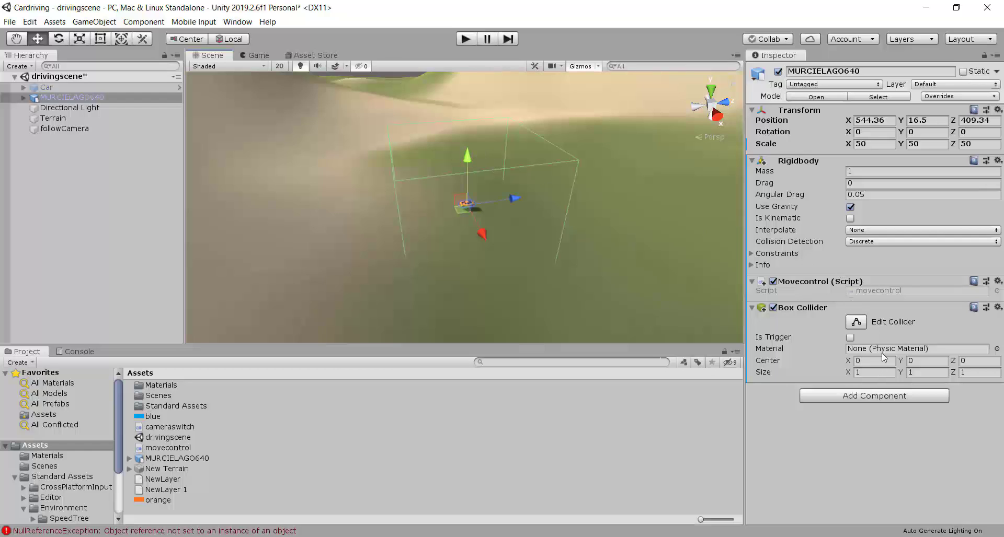
Set the Box Collider's size to 0.1 on the X, Y and Z axes
click(879, 374)
text(0)
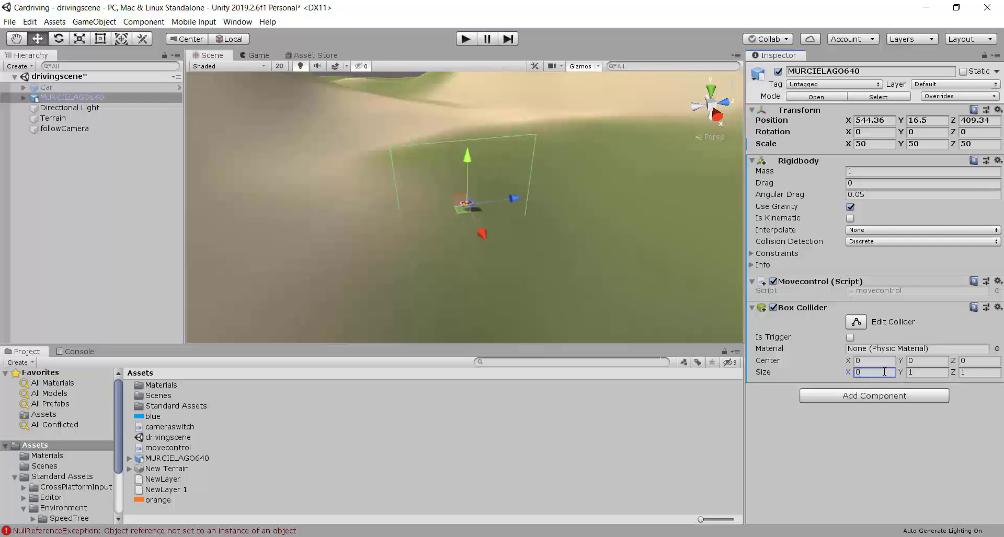
text(.1)
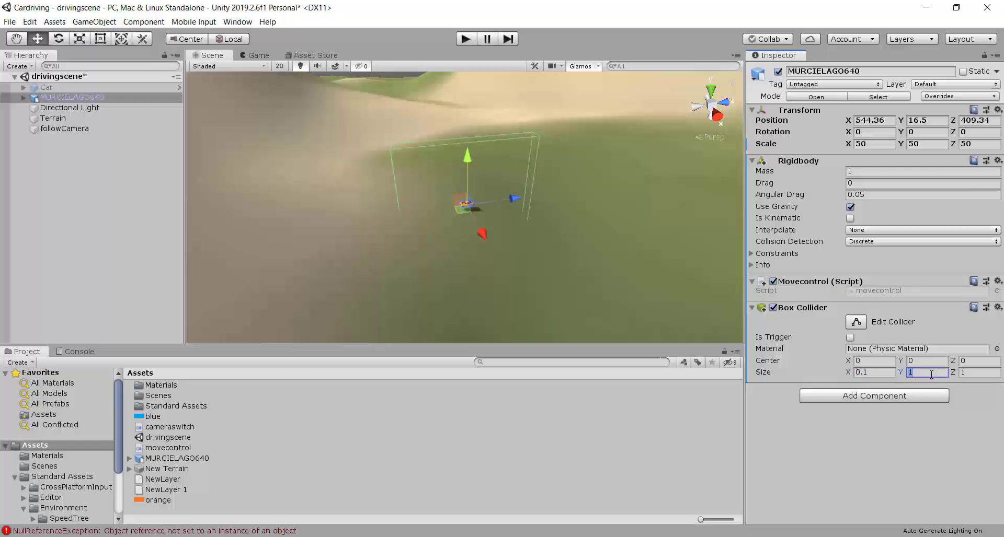
text(0.1)
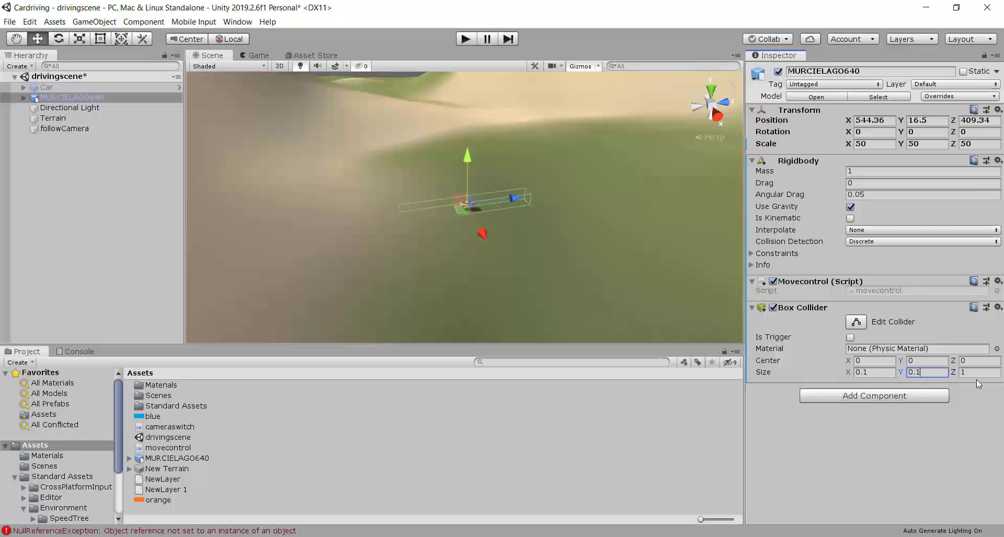
text(0.1)
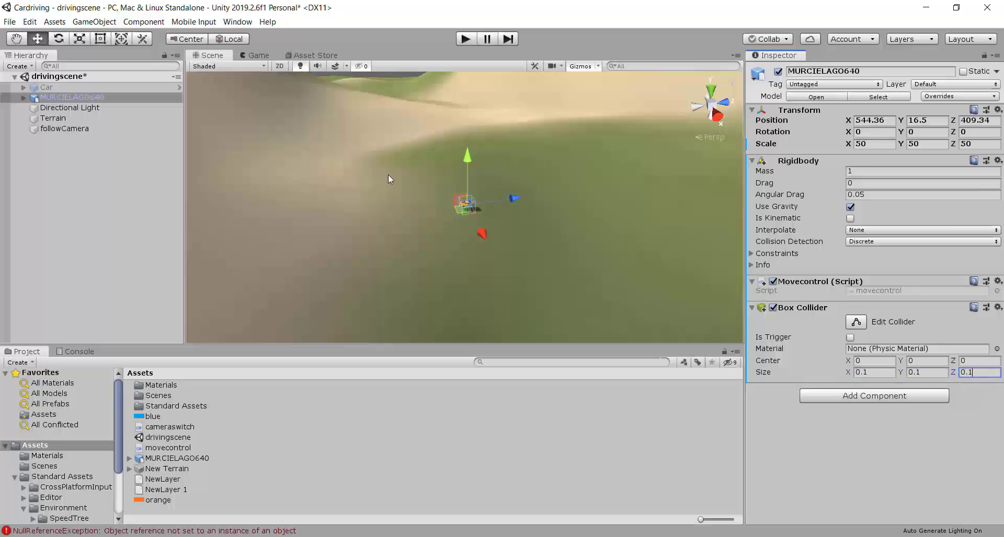
Narrow the Box Collider to the car's width by setting its X size to 0.04
double_click(83, 96)
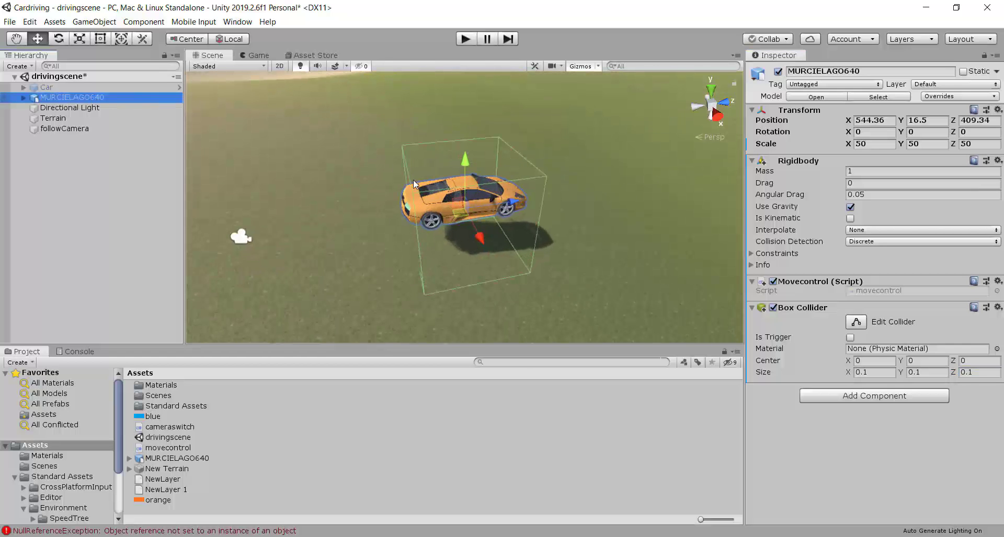
alt+drag(450, 211, 401, 278)
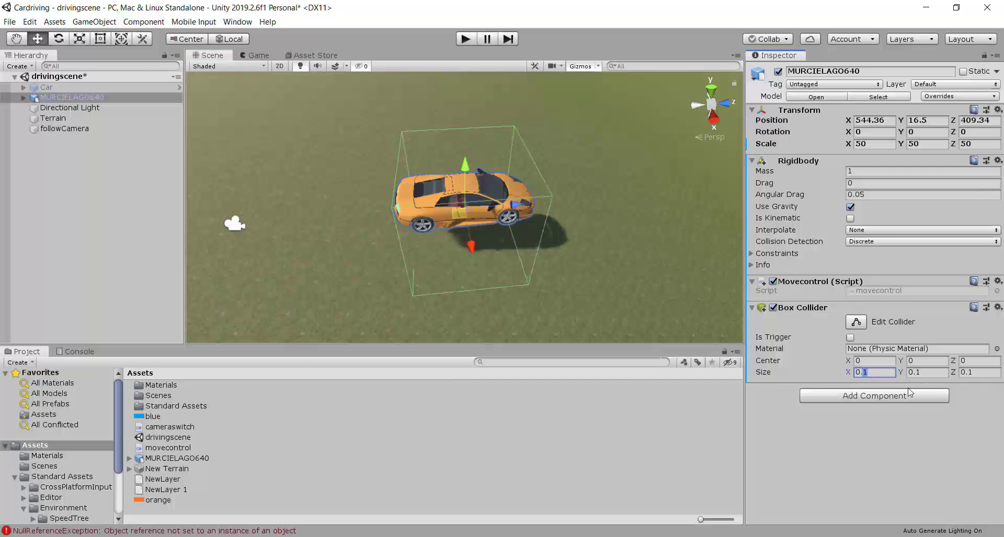
text(04)
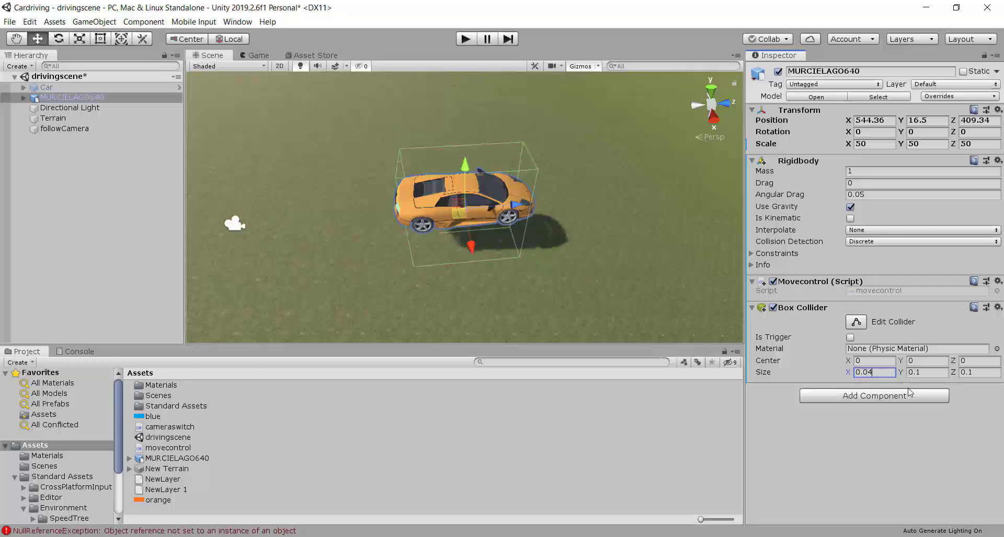
Lower the Box Collider's height by setting its Y size to 0.02
alt+drag(384, 282, 413, 211)
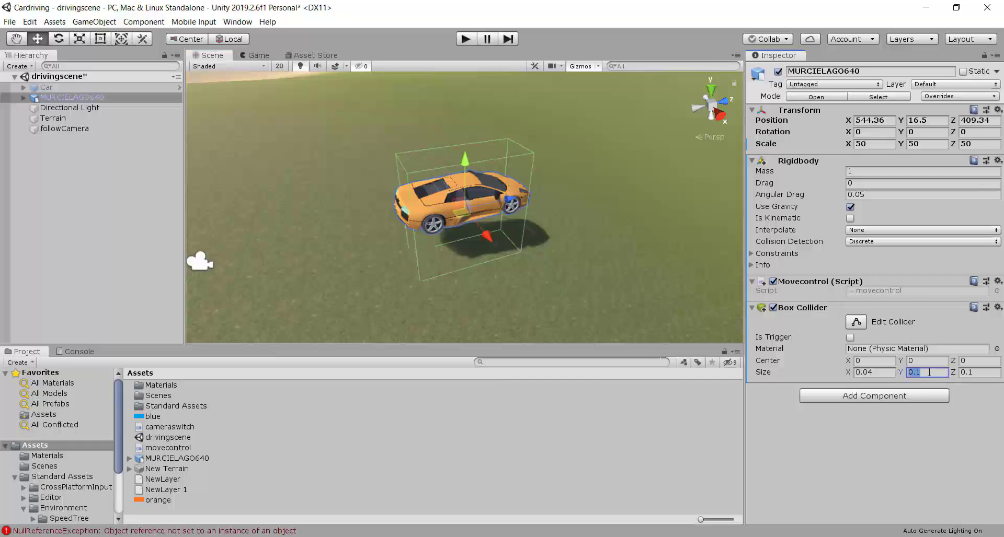
key(BackSpace)
text(0)
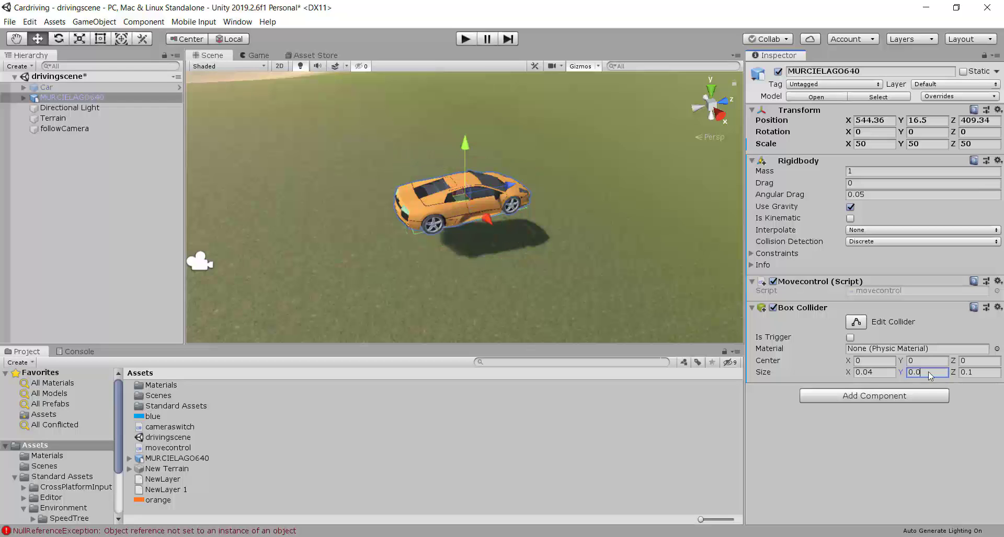
text(2)
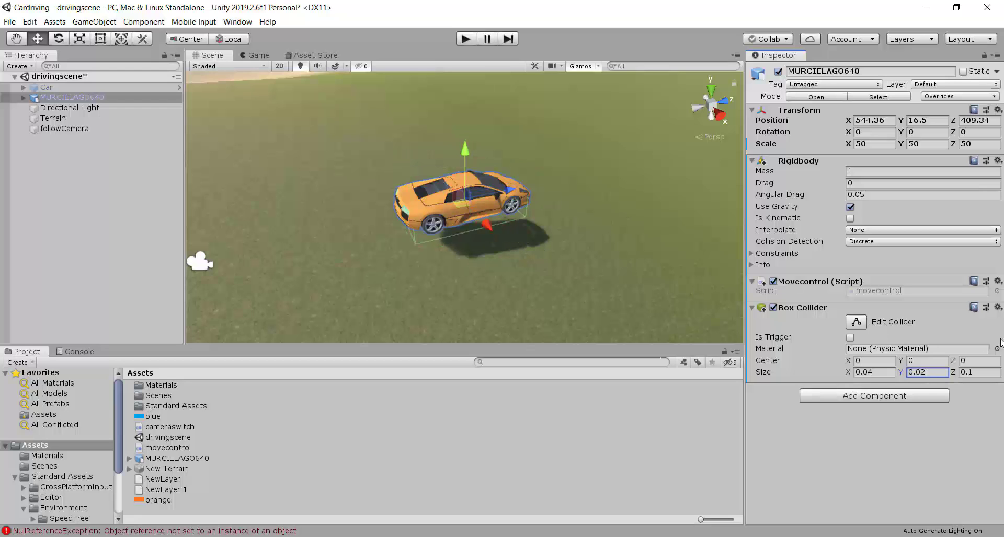
Raise the Box Collider around the car body by setting its center Y to 0.01
scroll(469, 201, up, 4)
alt+drag(469, 214, 461, 166)
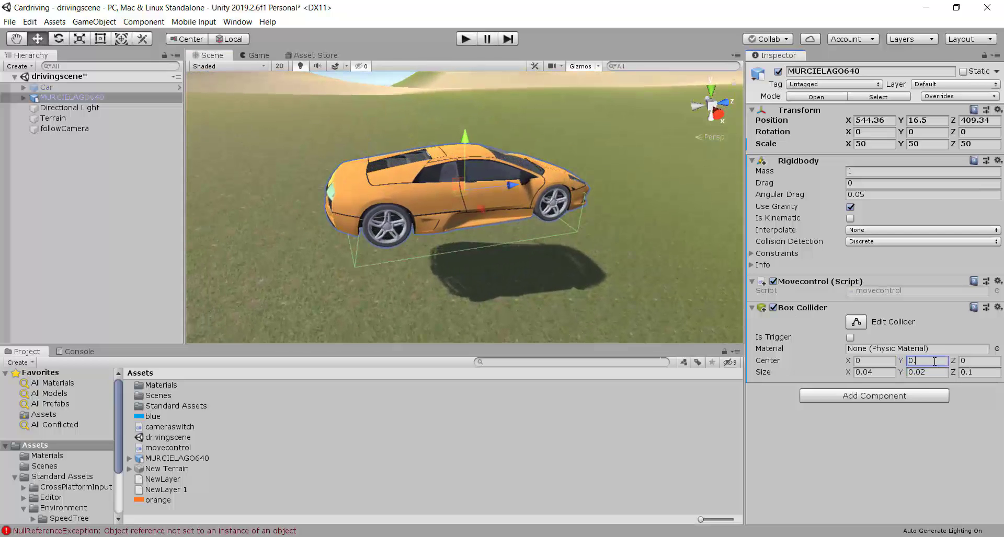
click(934, 361)
text(0.01)
alt+drag(597, 250, 489, 238)
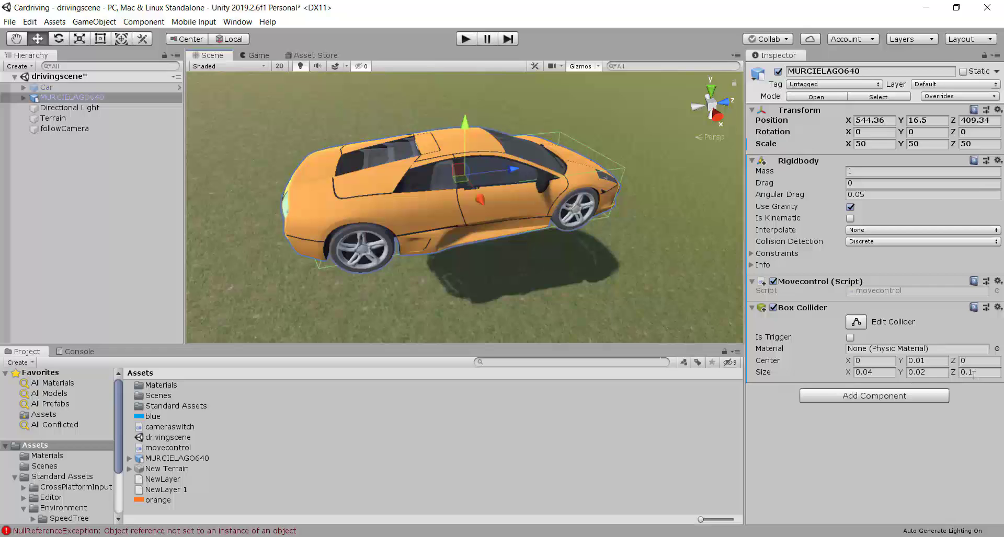
Lengthen the Box Collider past the car's front and rear by setting its Z size to 0.12
click(980, 372)
text(2)
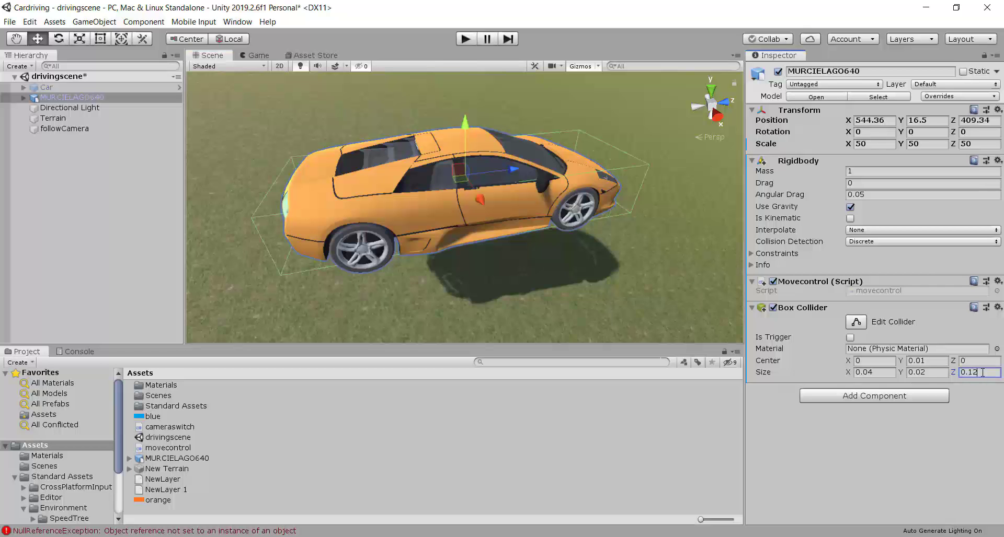
alt+drag(623, 280, 523, 209)
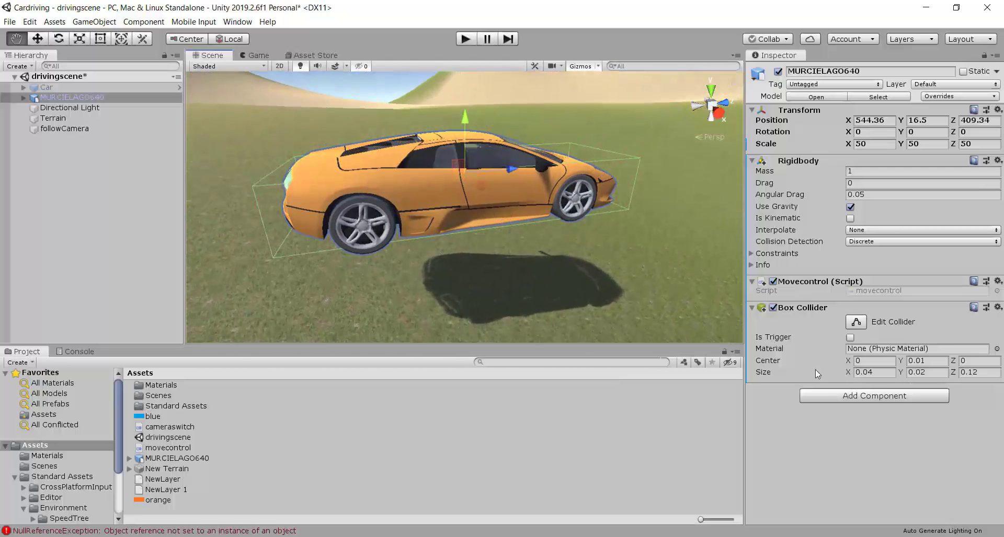
Widen the Box Collider by trying an X size of 0.045 and settling on 0.05
click(881, 372)
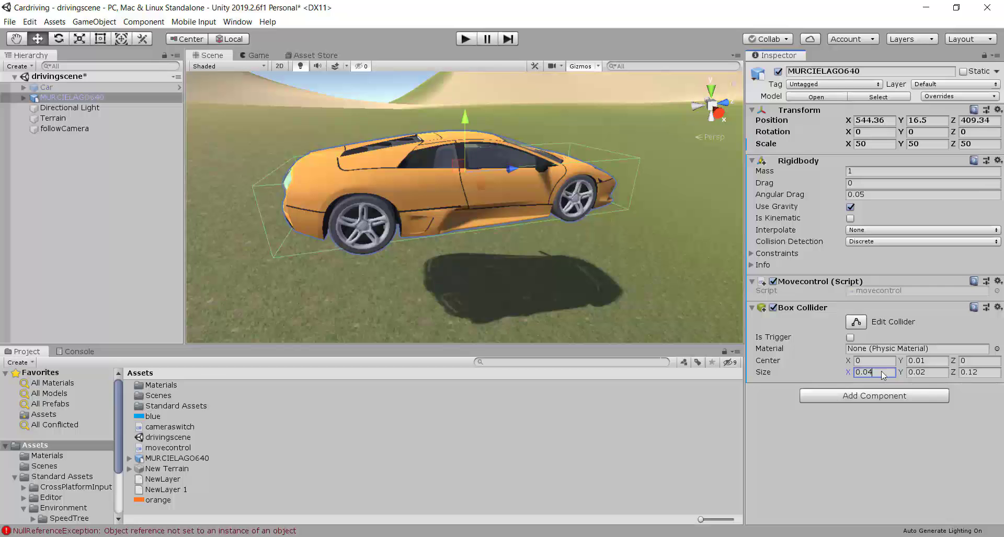
text(5)
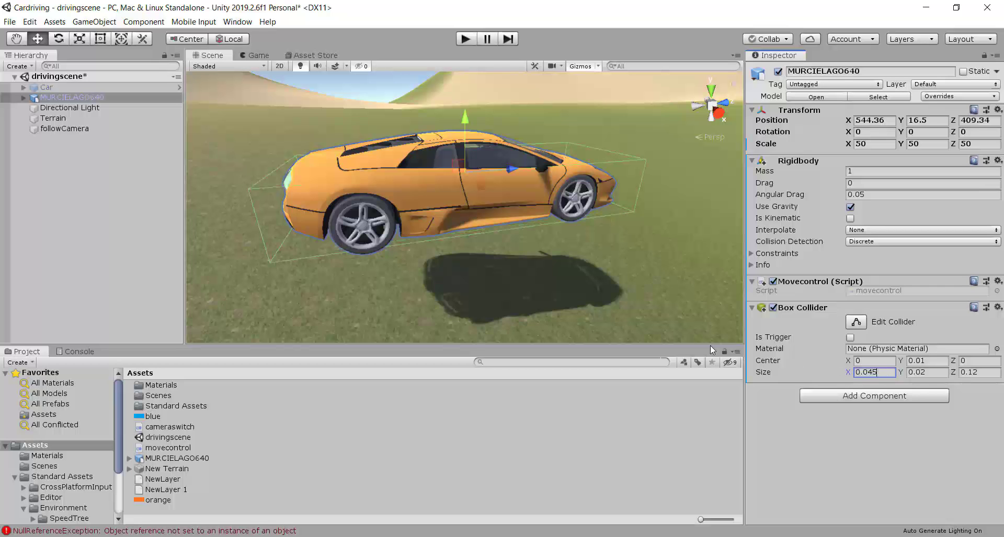
alt+drag(511, 264, 611, 308)
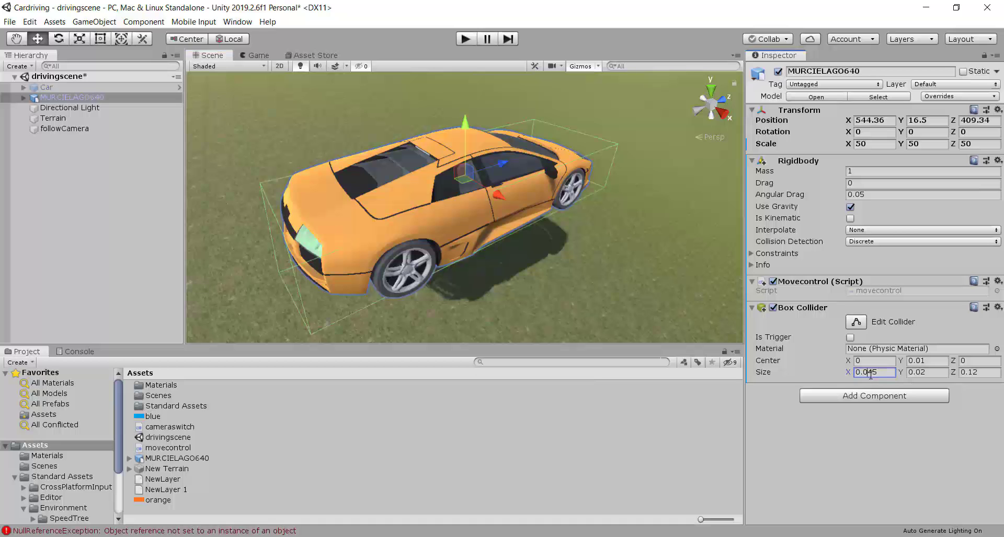
text(5)
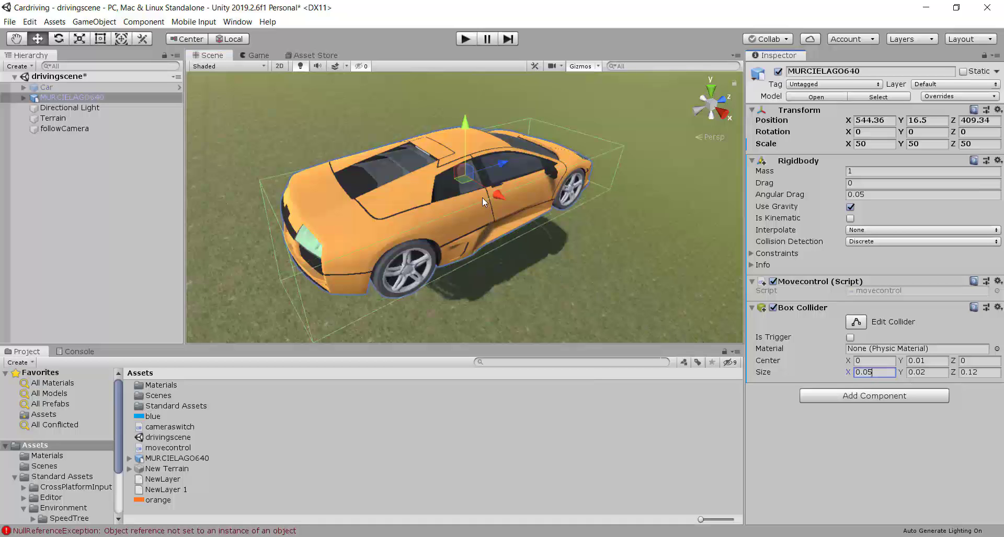
alt+drag(482, 198, 408, 217)
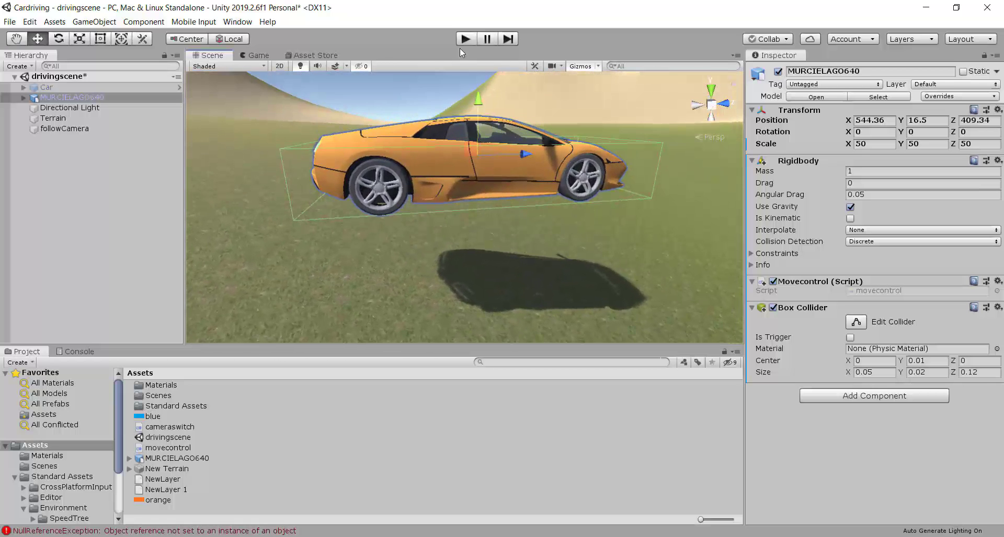
Run the scene in play mode, drive the car forward while steering left and right, and stop it
click(464, 39)
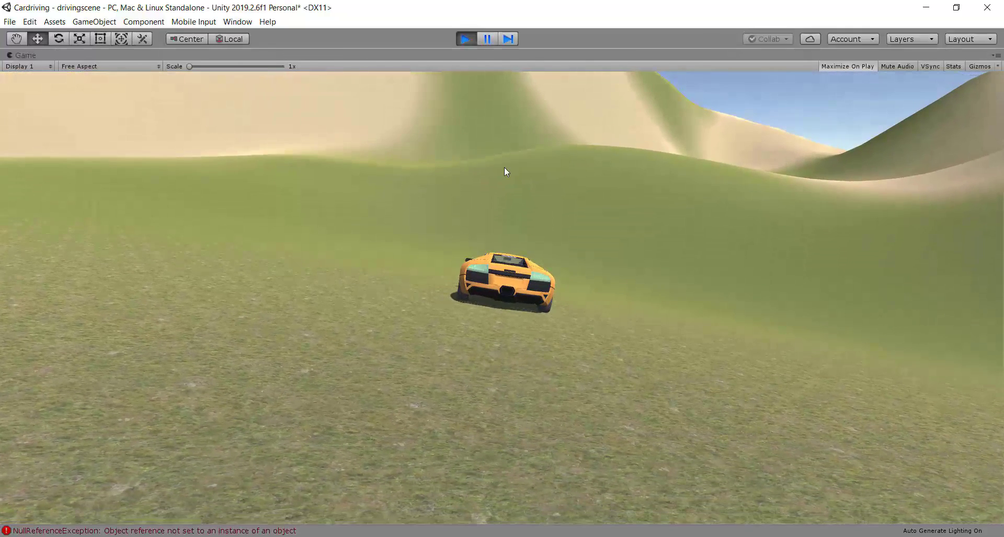
key(Up)
key(Right)
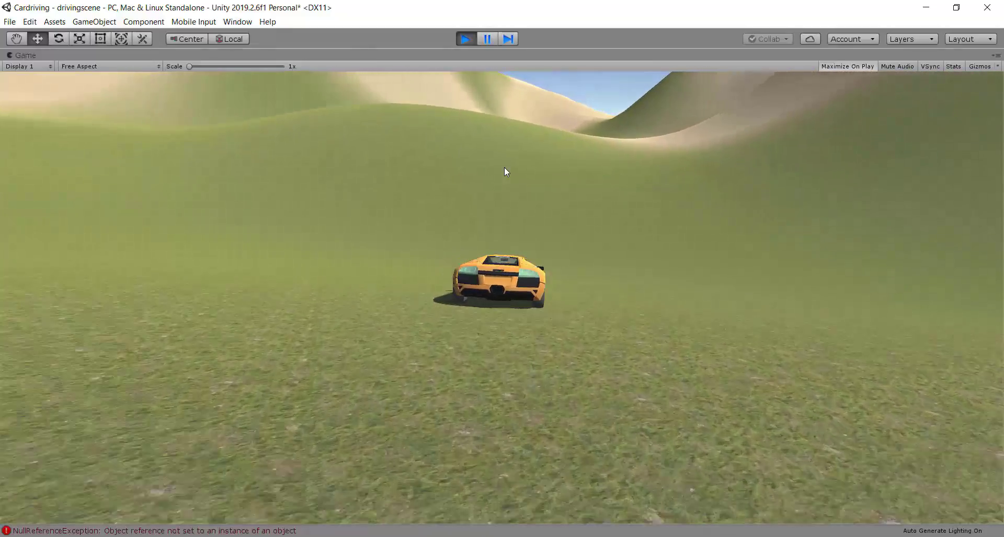
key(Left)
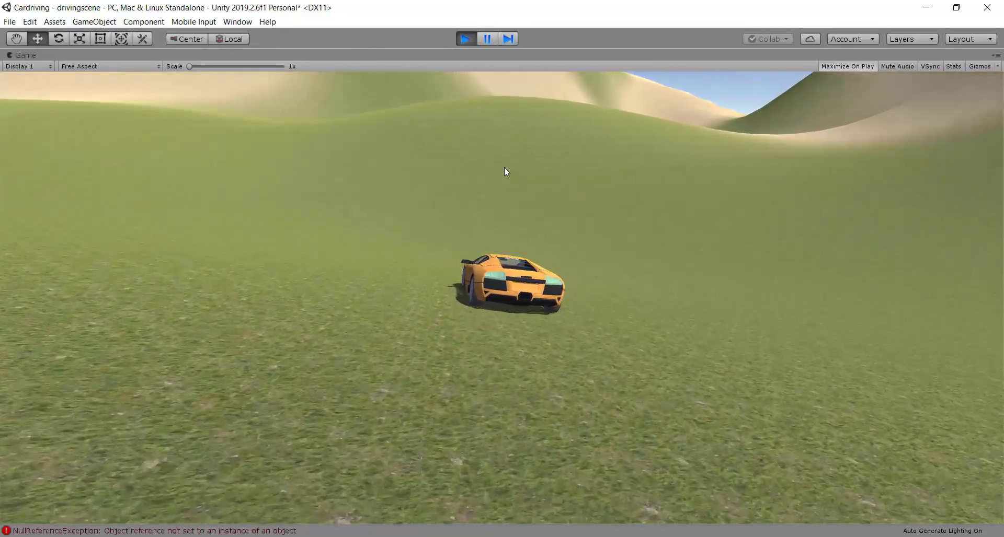
key(Left)
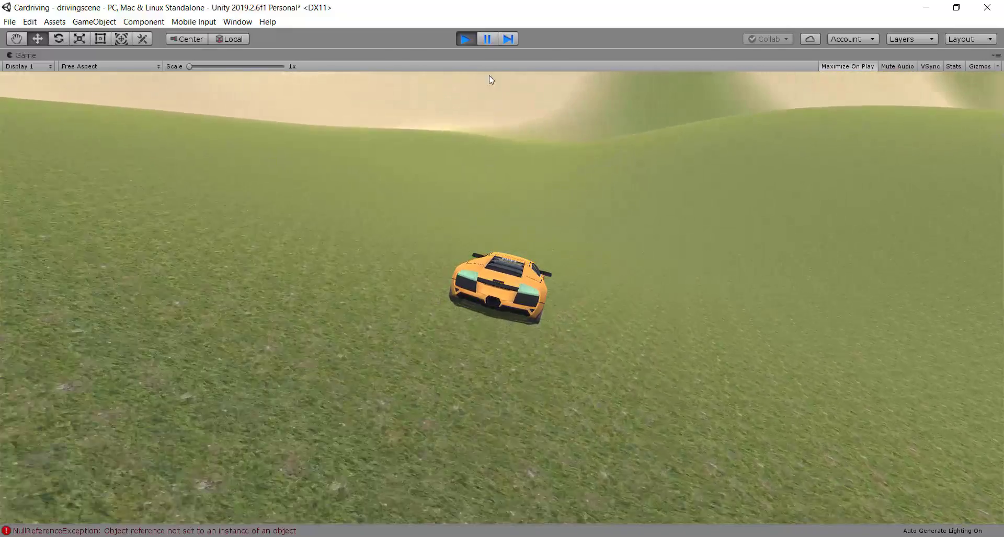
key(Right)
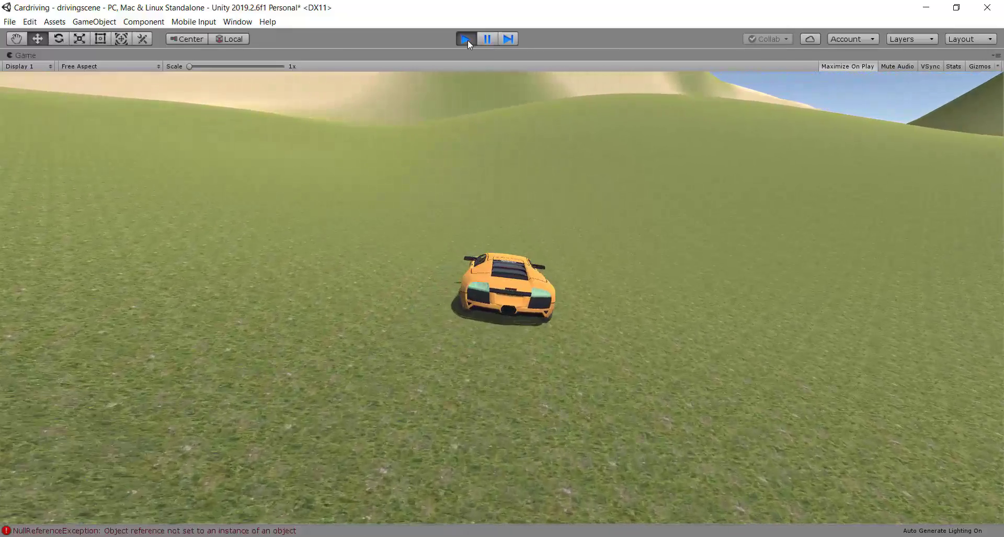
key(Left)
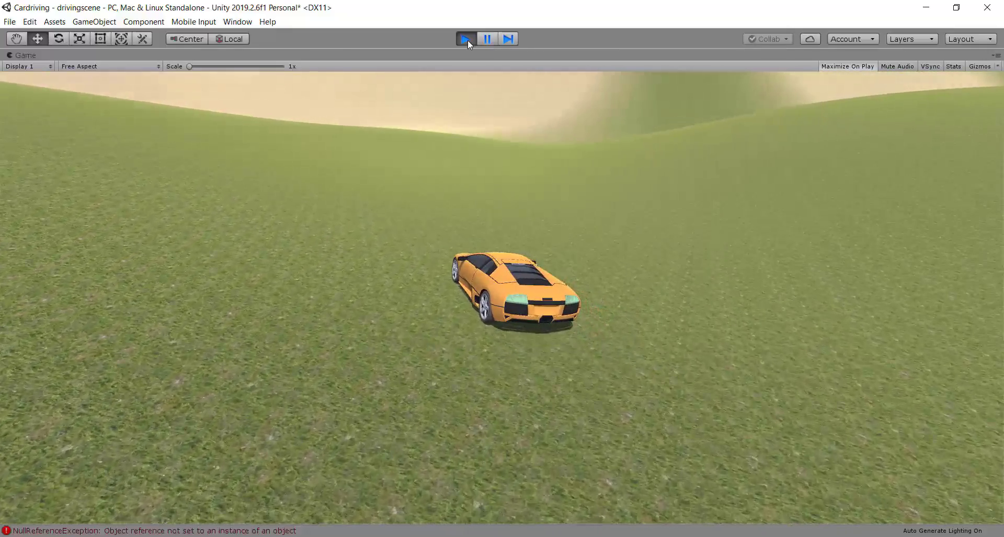
click(466, 39)
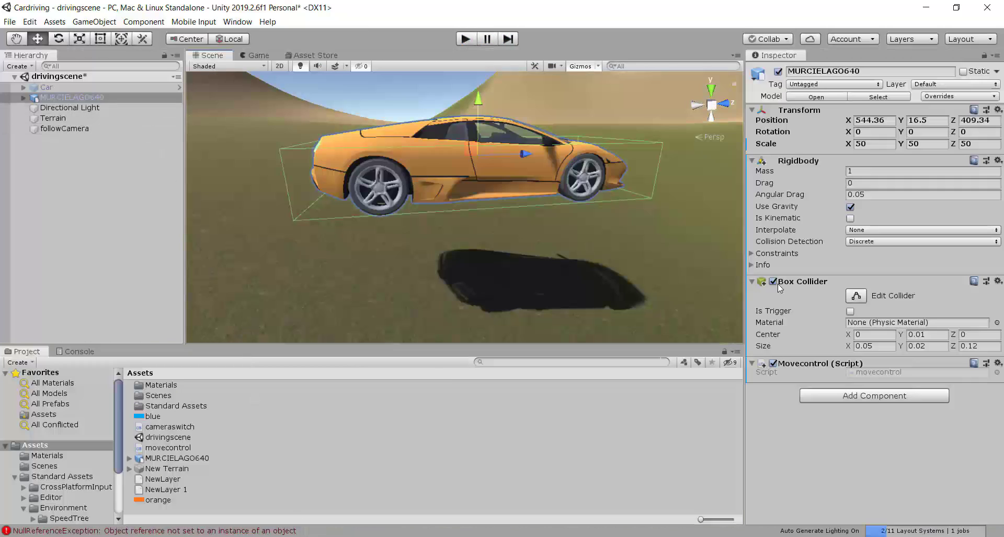
Open the movecontrol script in Visual Studio, save it and return to Unity
double_click(864, 372)
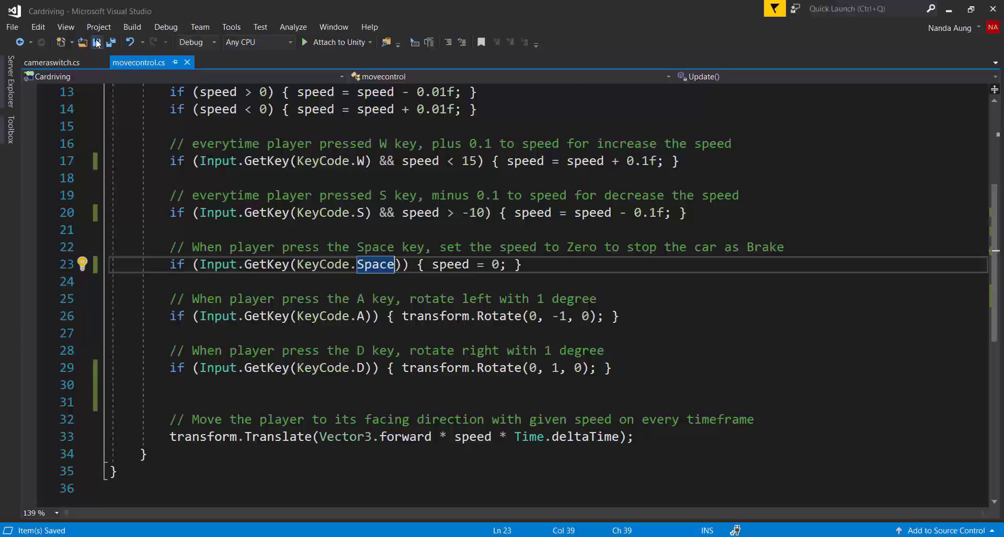
click(948, 11)
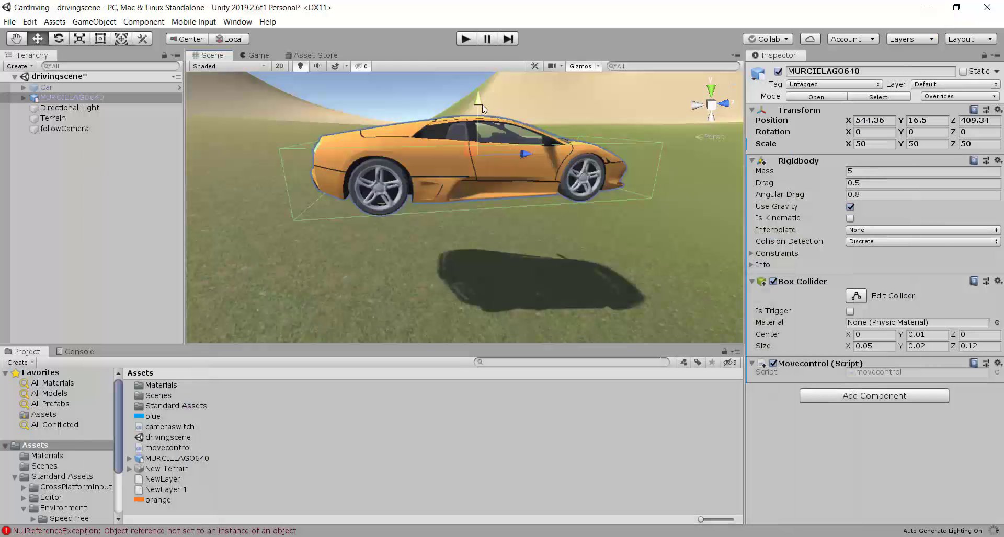
Test-drive the car over the terrain in play mode again, checking acceleration and turns both ways, and stop the game
click(465, 39)
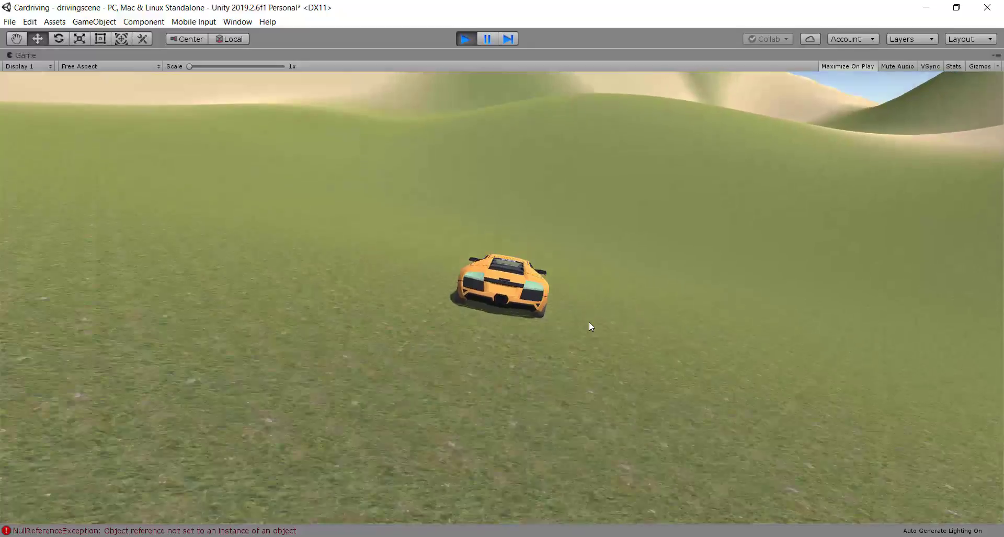
key(Right)
key(Left)
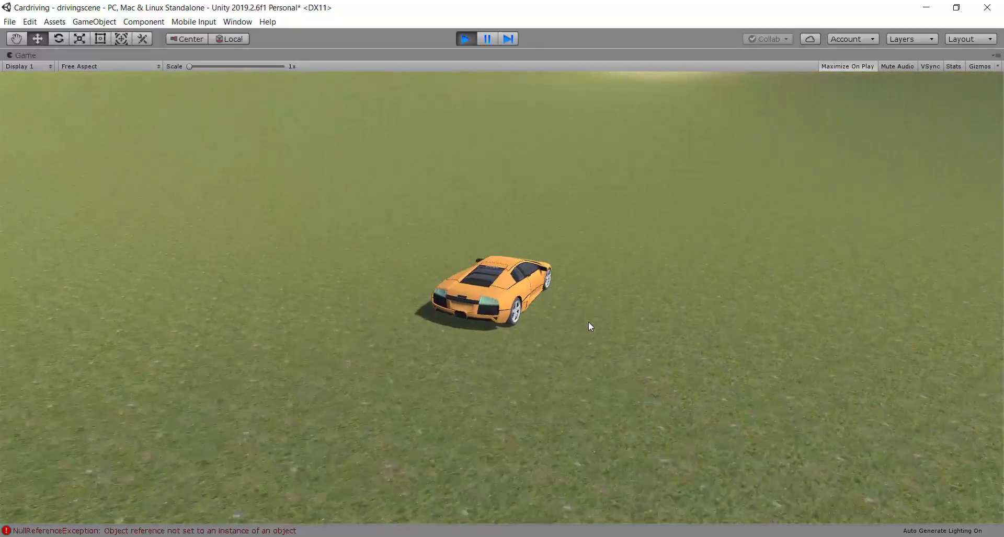
key(Right)
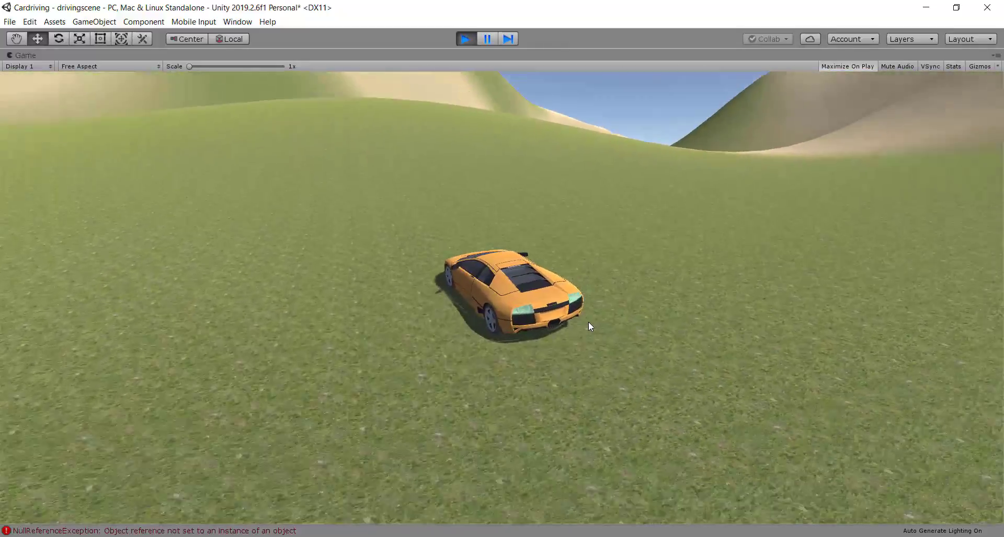
key(Up)
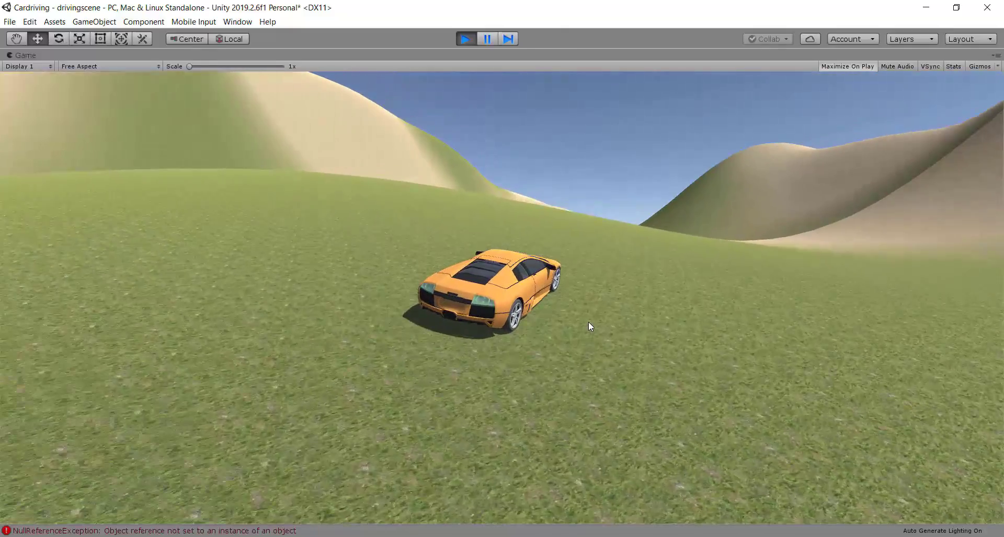
key(Up)
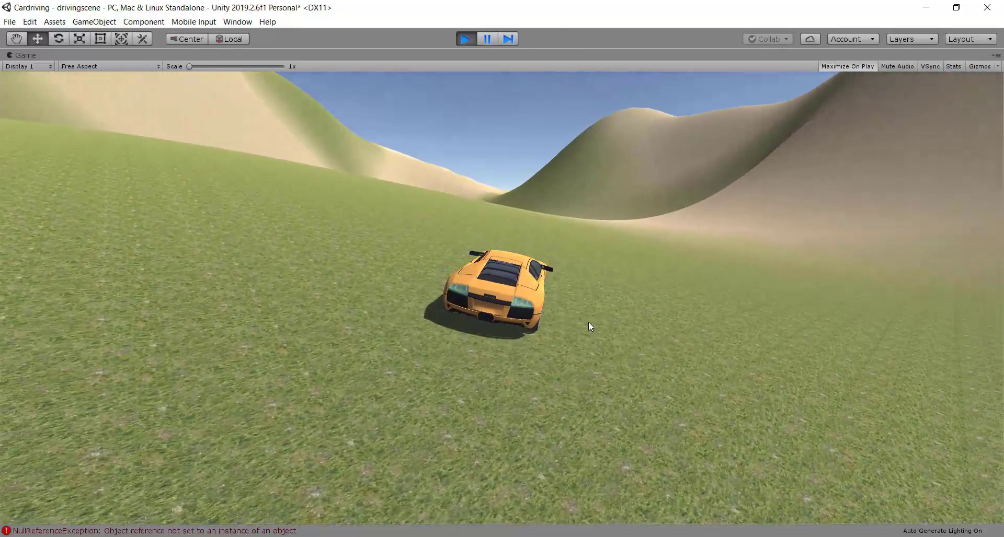
key(Up)
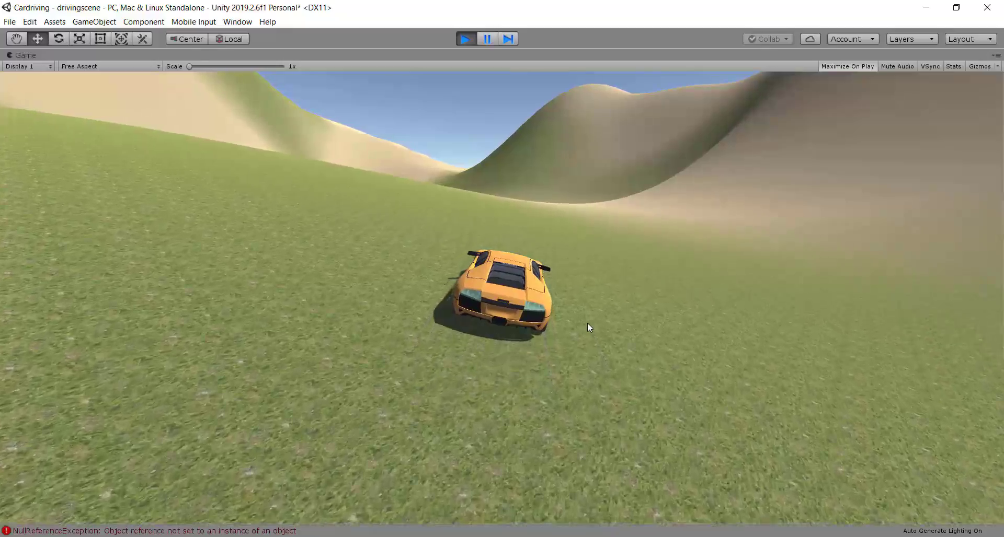
key(Right)
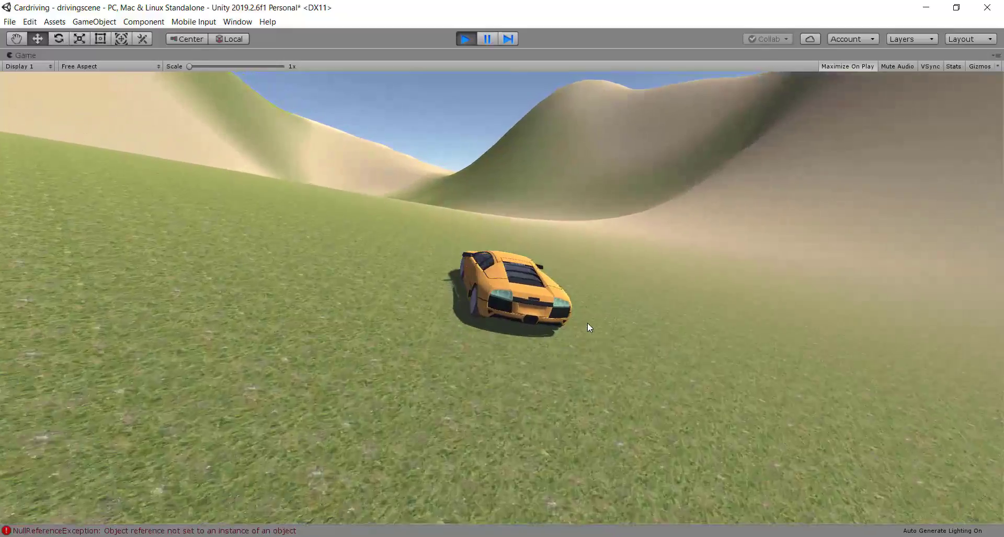
key(Left)
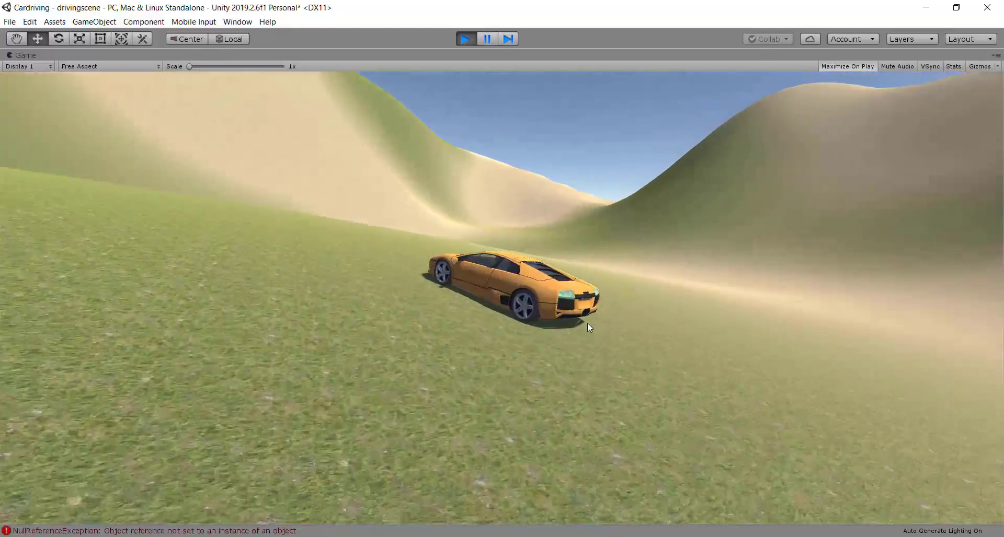
key(Left)
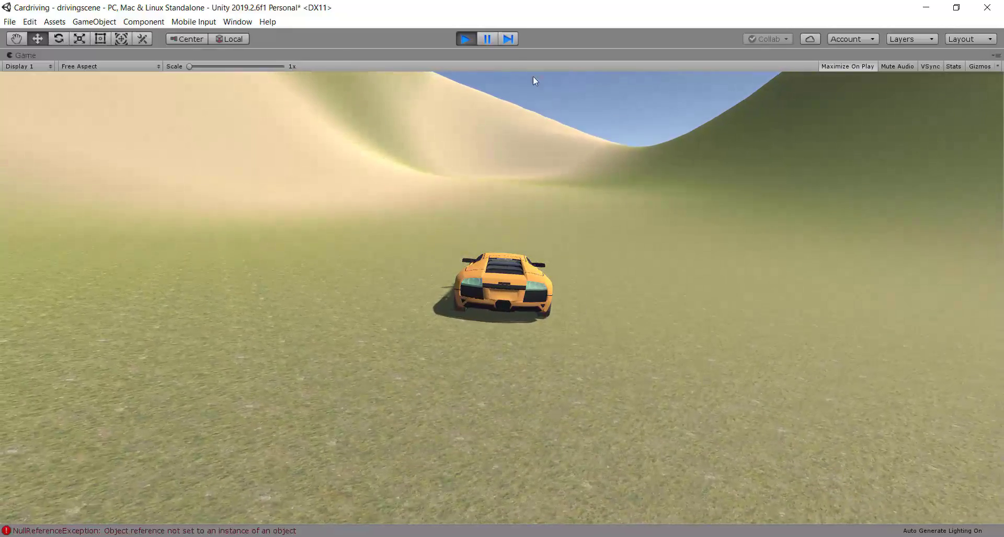
click(467, 38)
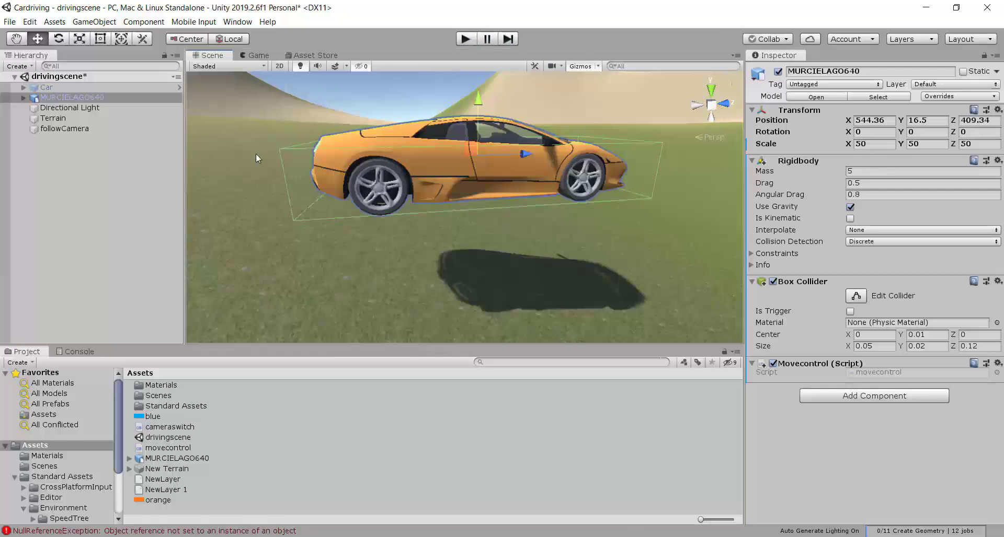
Save the driving scene with the whole car and its surroundings in view
scroll(434, 196, down, 3)
scroll(437, 182, up, 3)
scroll(437, 182, down, 3)
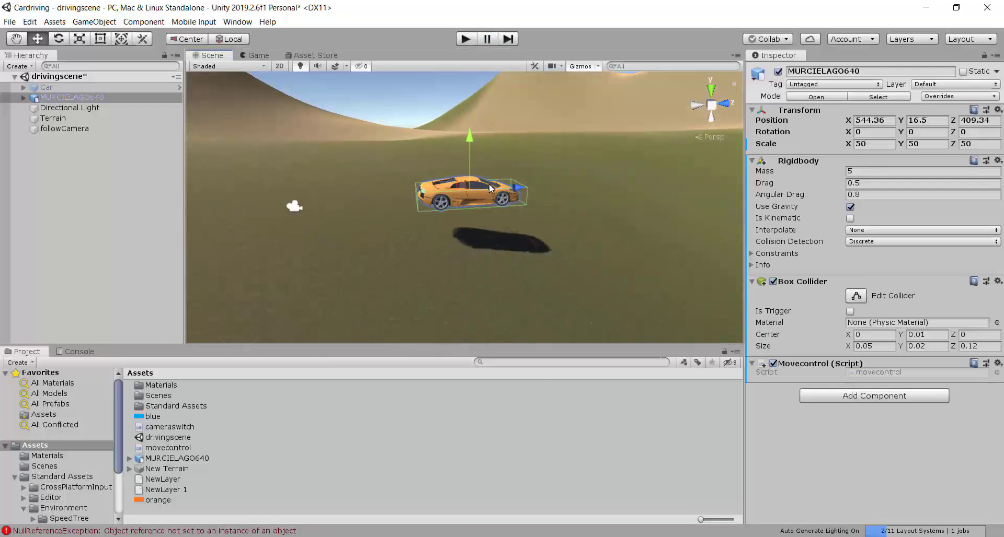
click(9, 22)
click(23, 65)
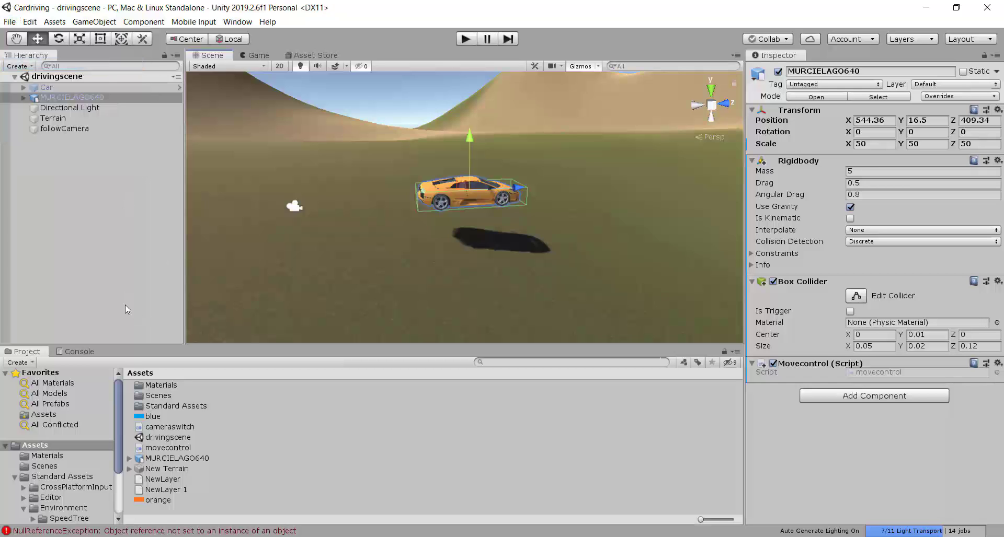
Reduce the Unity window, close the CarScripts folder window and bring the CarModels folder window to the front
double_click(430, 10)
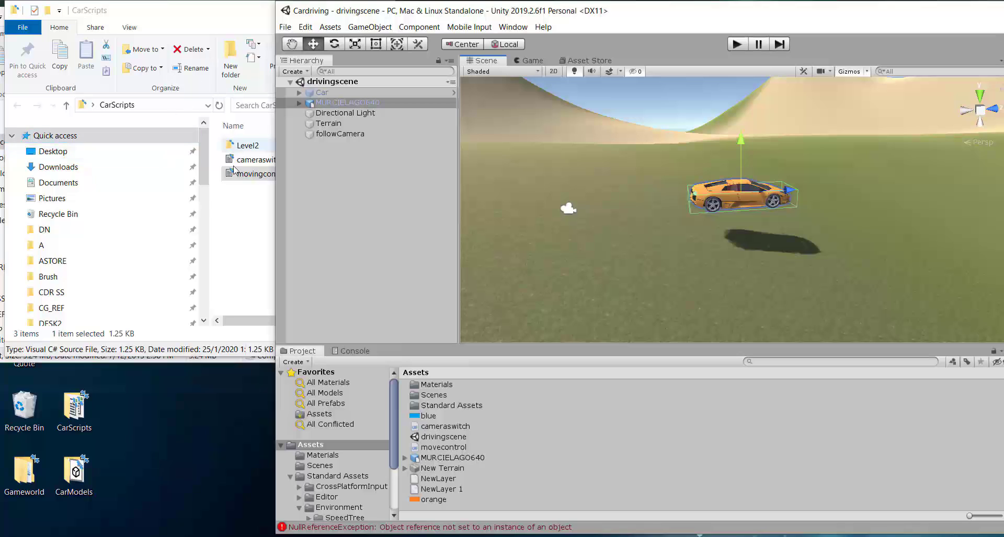
drag(190, 19, 310, 25)
key(alt+F4)
click(212, 25)
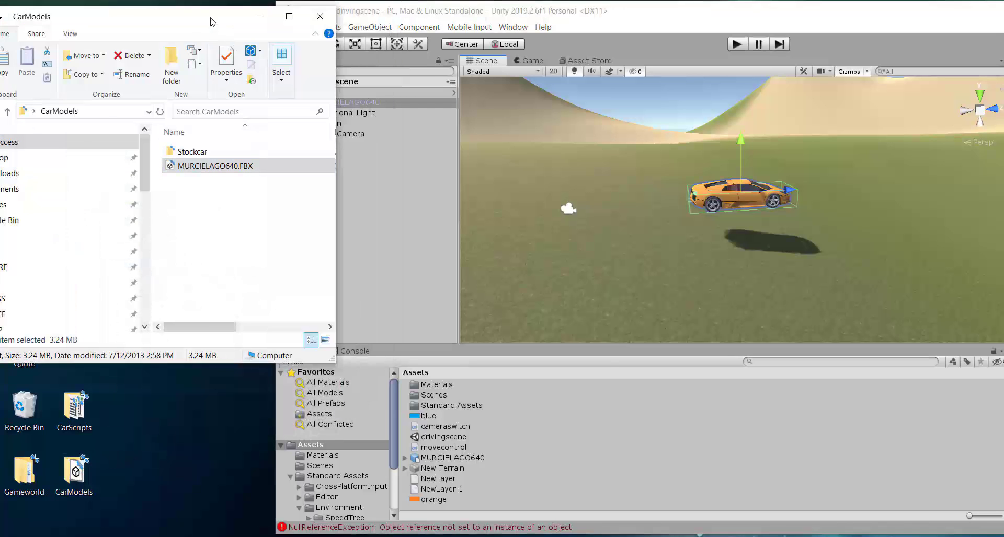
Import the Stockcar folder from the CarModels window into the project's Assets, then reduce that window and maximize Unity
click(258, 15)
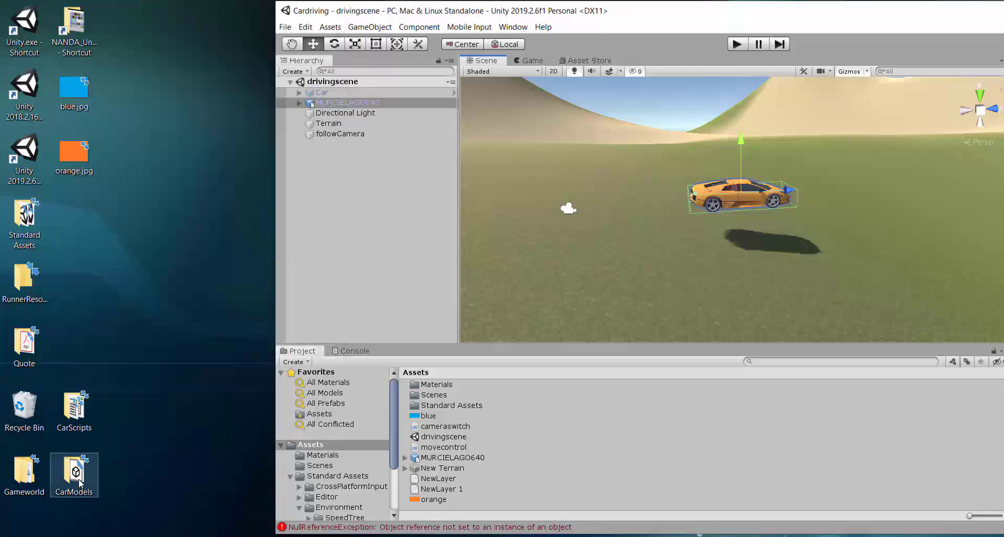
double_click(82, 482)
drag(192, 152, 336, 443)
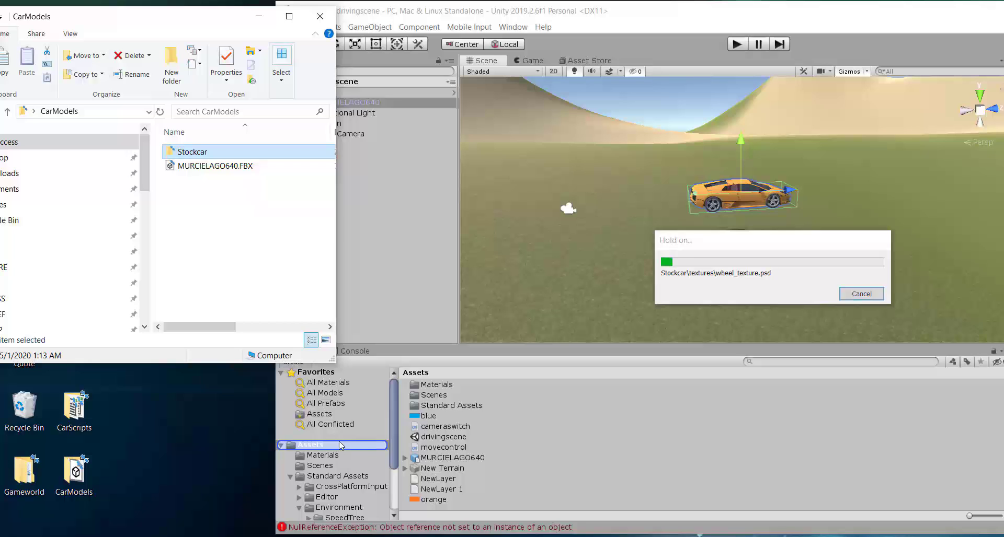
click(257, 18)
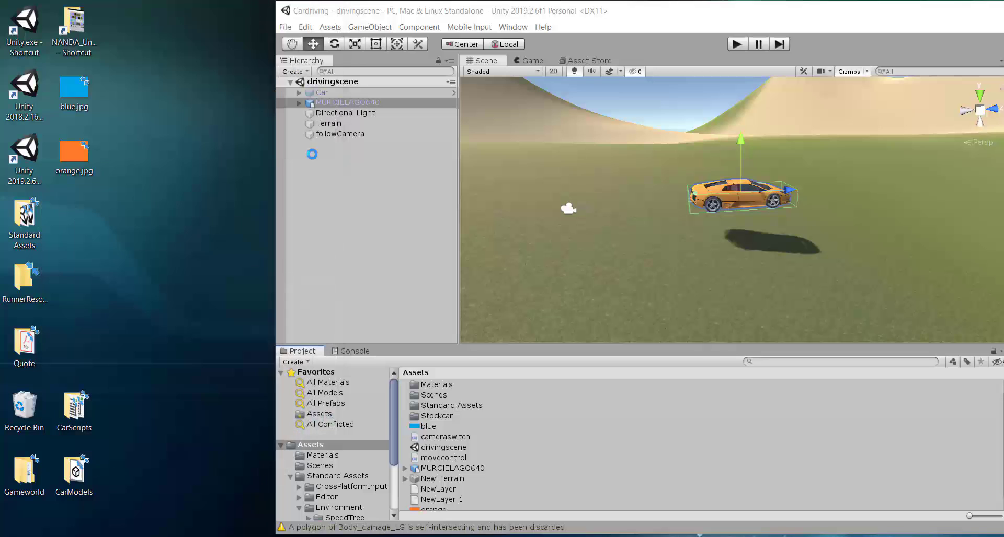
double_click(553, 14)
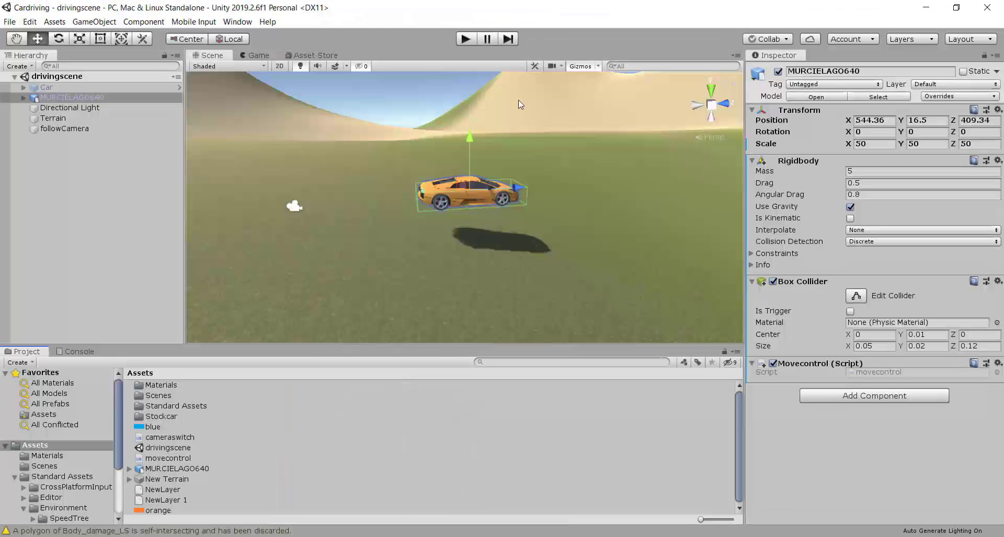
Collapse the Standard Assets folder and open the inner Stockcar folder at Assets/Stockcar/Stockcar
click(15, 477)
click(44, 487)
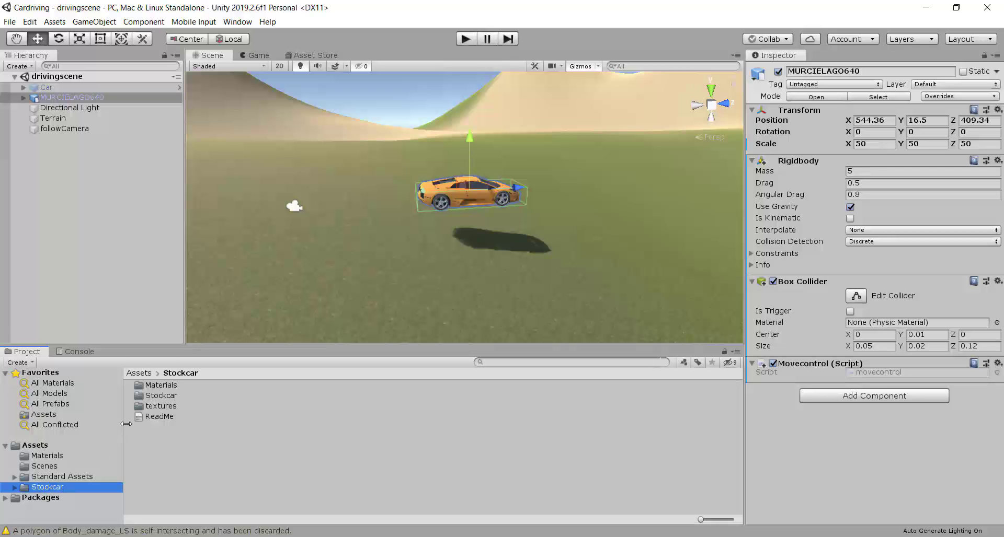
key(alt+Tab)
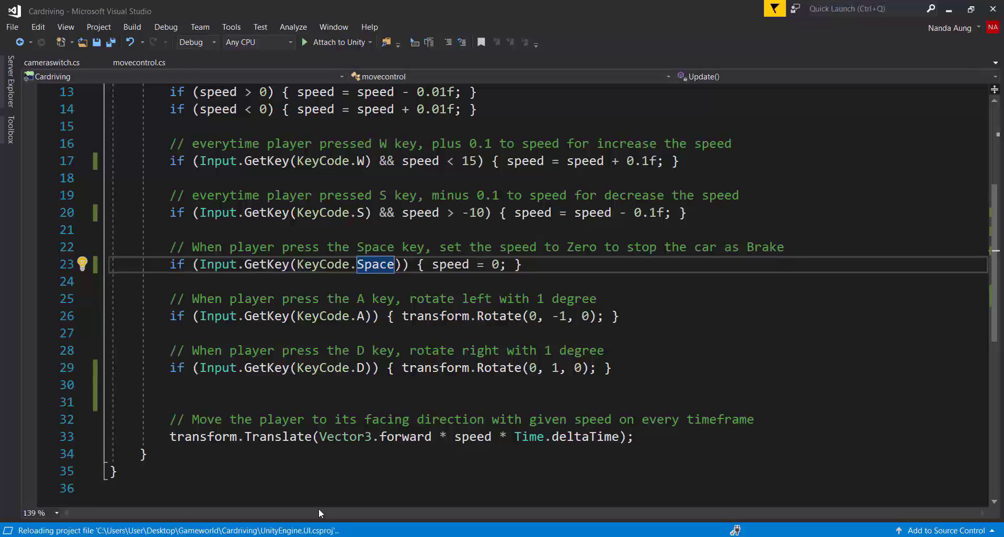
key(alt+Tab)
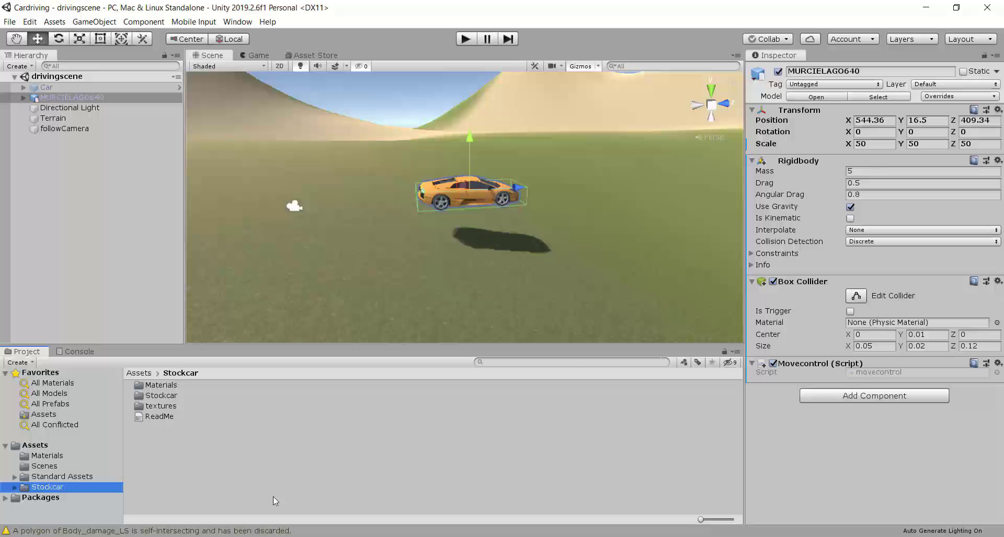
click(158, 398)
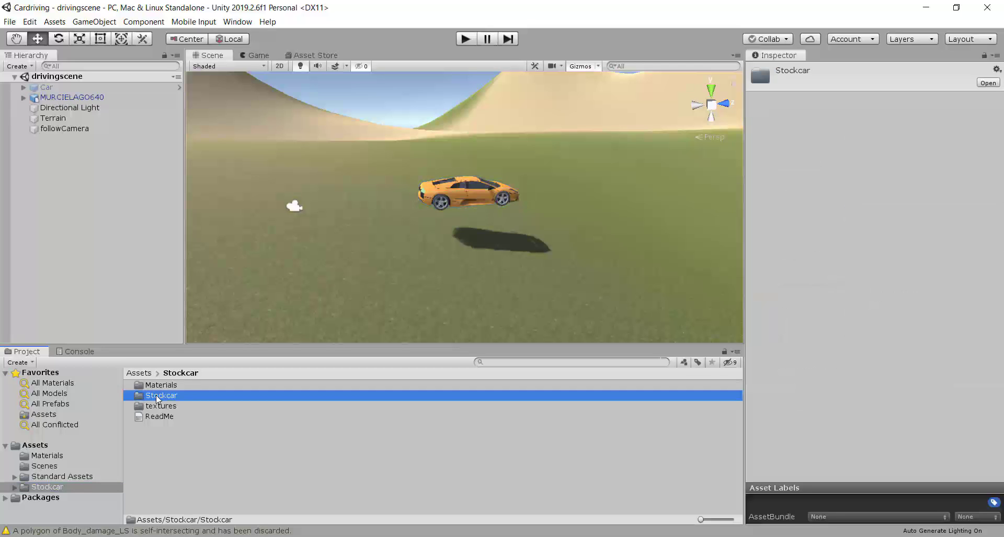
double_click(158, 397)
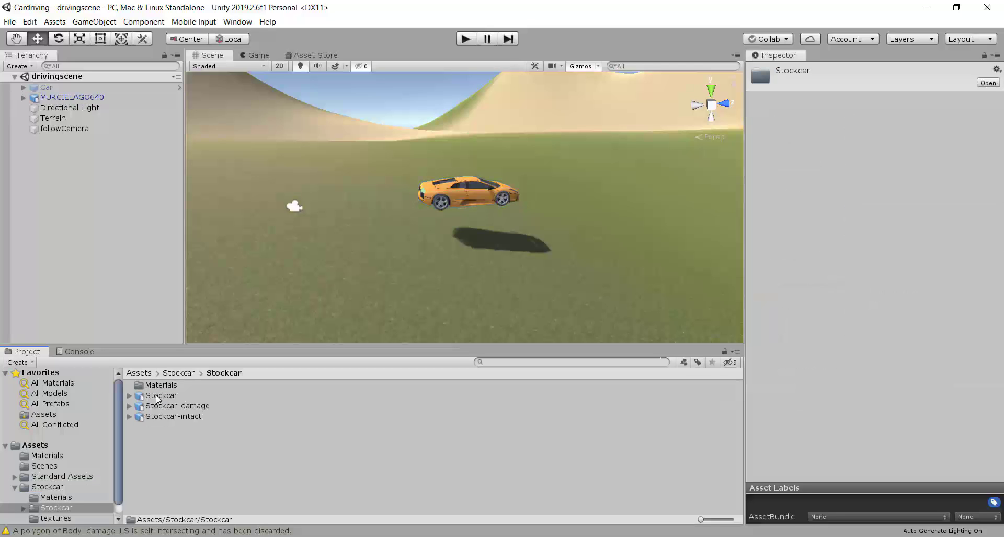
Place the Stockcar model on the terrain near the Murcielago and remove its Animation component
click(158, 397)
drag(248, 337, 465, 274)
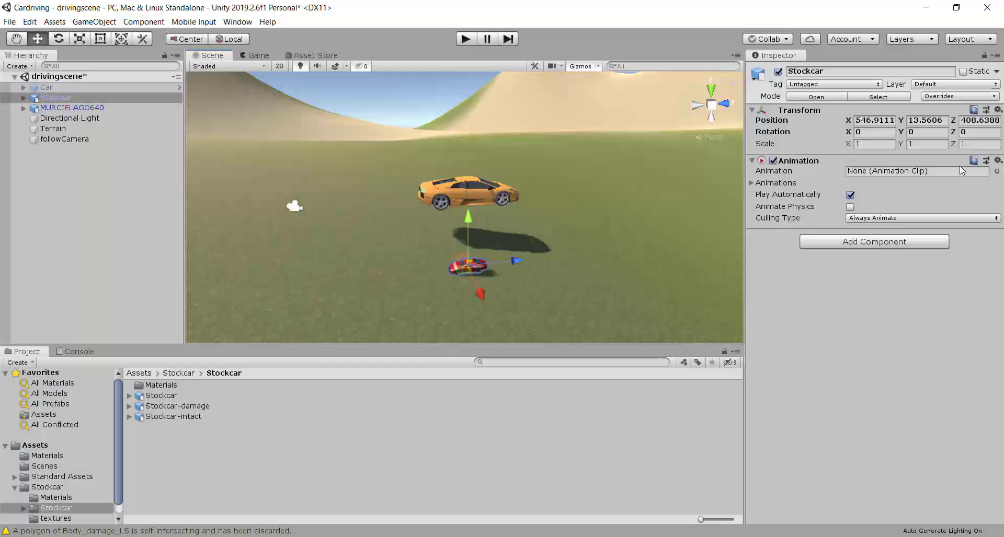
click(997, 160)
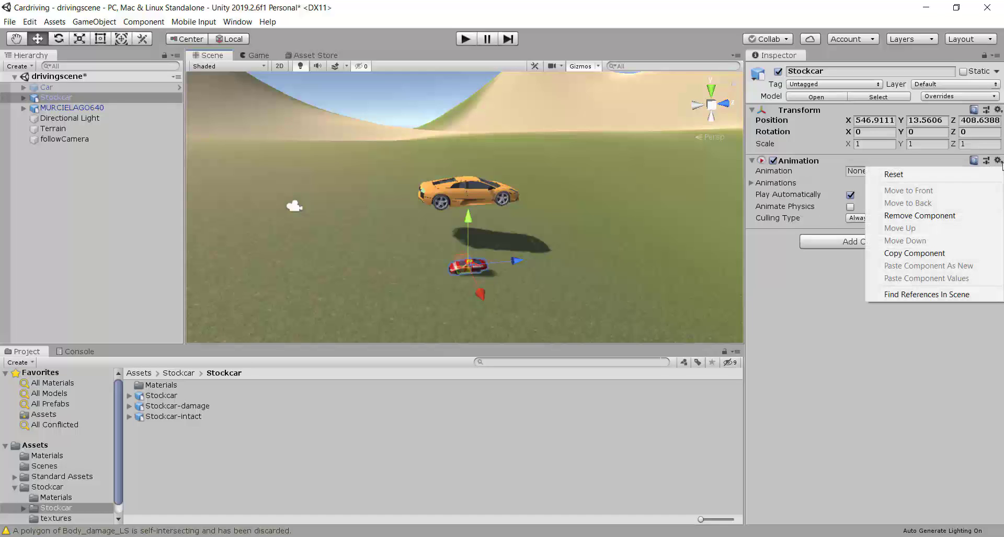
click(961, 216)
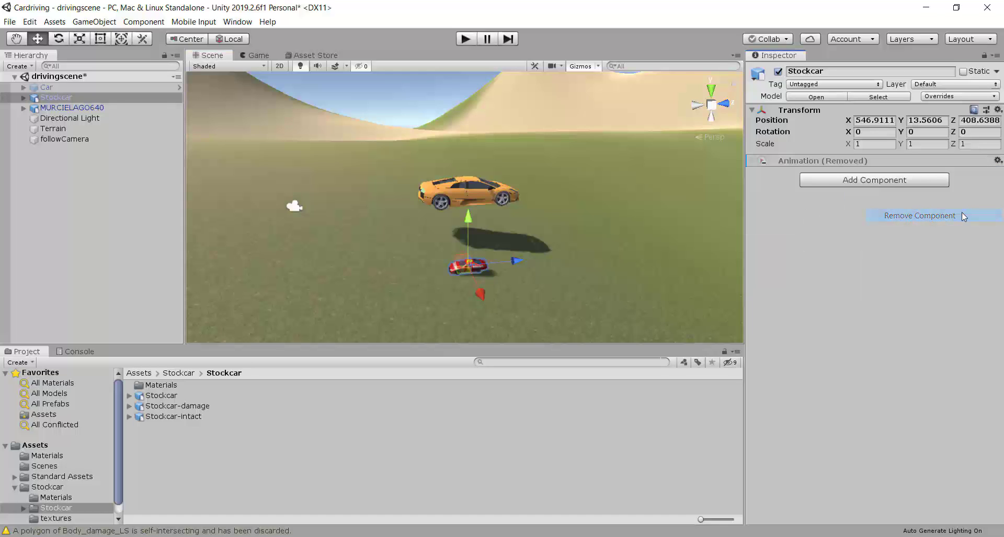
Set the Stockcar's scale to 10 on X, Y and Z and move it clear of the Murcielago to about X 533.08
double_click(71, 99)
click(881, 146)
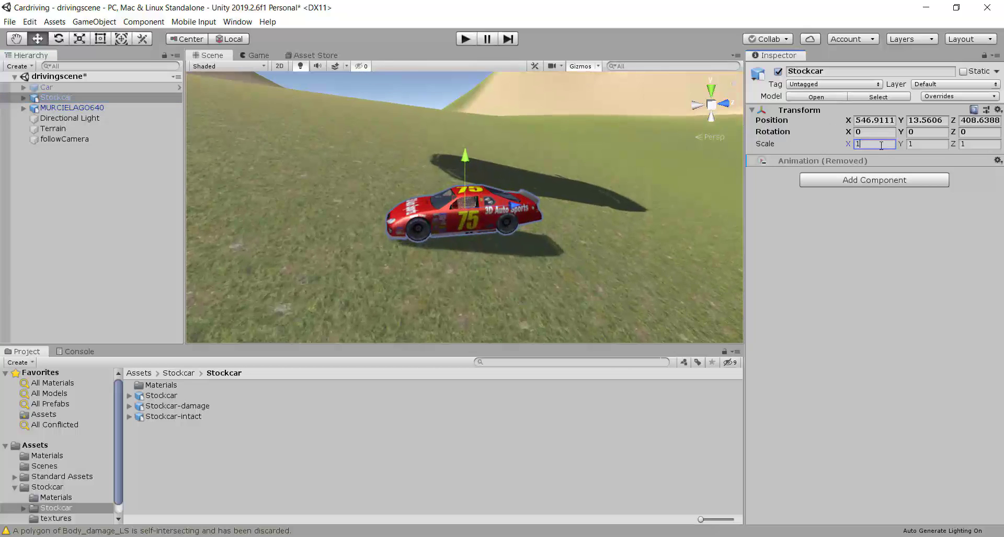
text(0)
click(918, 143)
text(0)
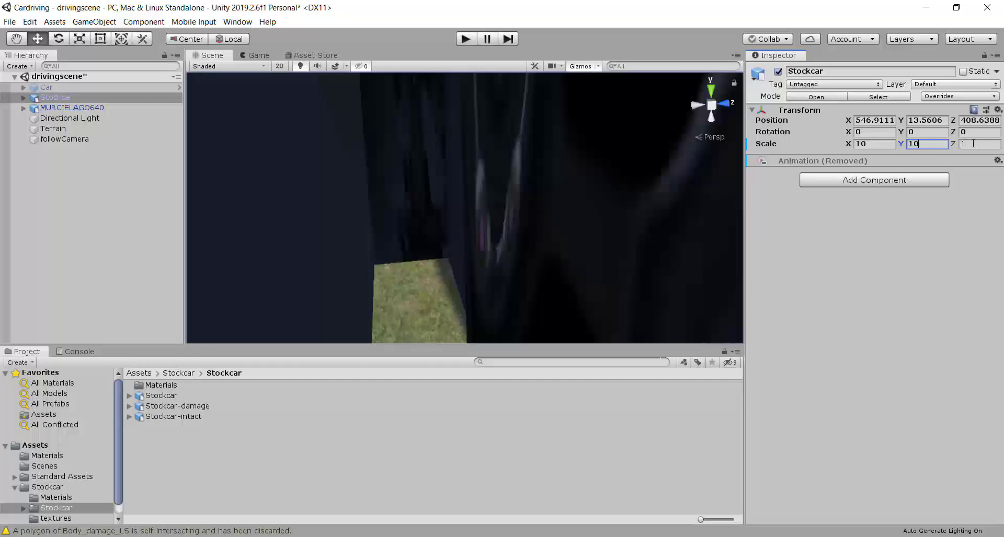
click(979, 146)
text(0)
key(BackSpace)
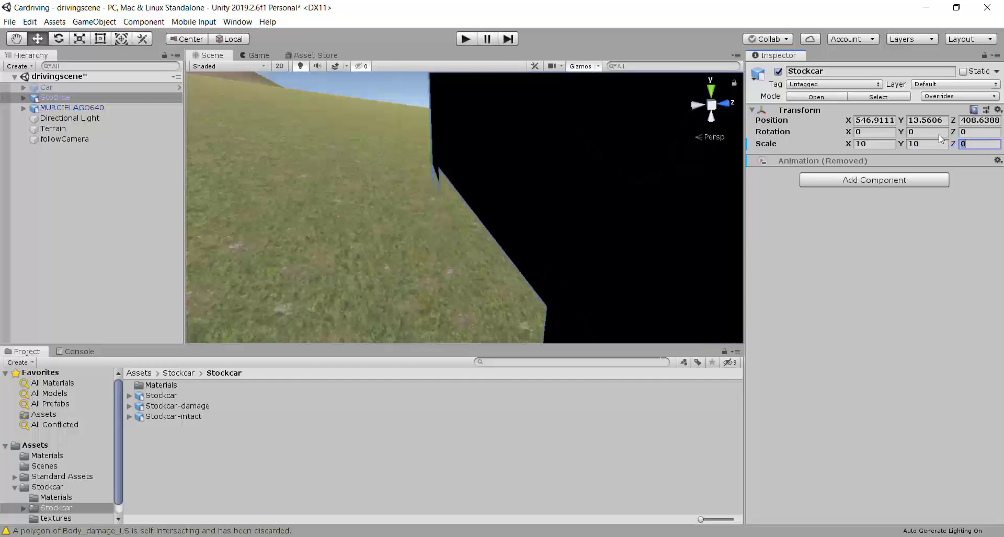
text(10)
scroll(589, 159, down, 10)
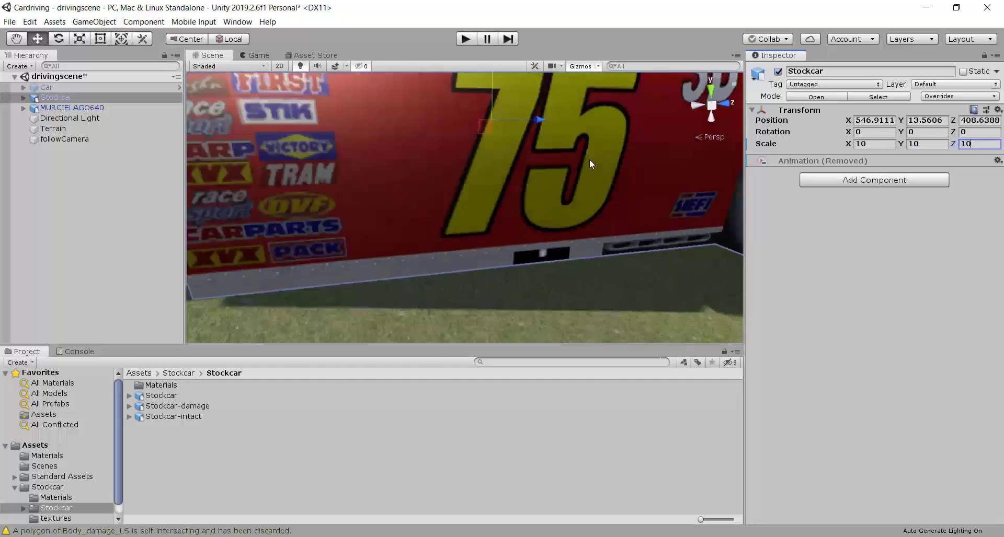
alt+drag(409, 160, 494, 299)
drag(510, 208, 408, 106)
Set the Stockcar's scale to 2 on all axes and move it beside the Murcielago at about X 540.29, Y 15.99
click(875, 143)
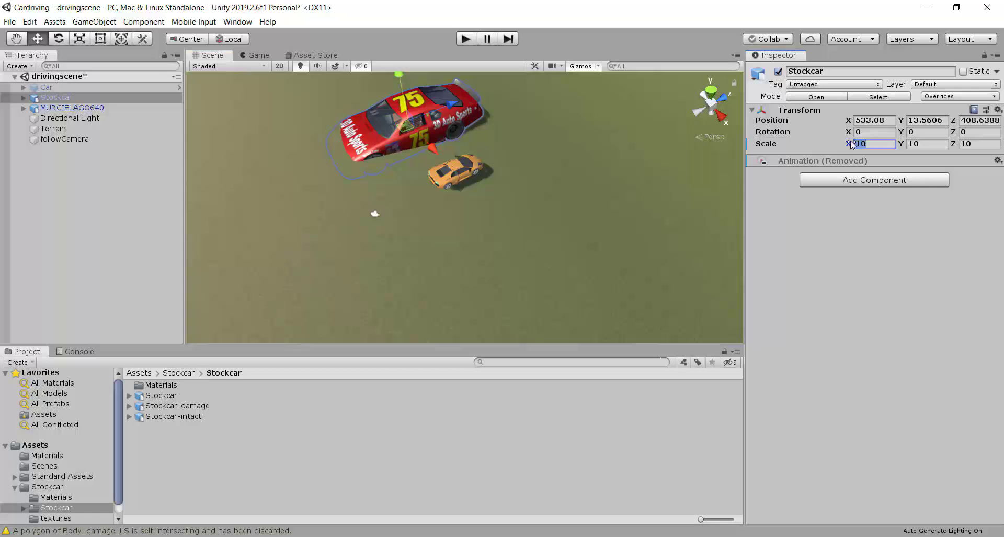
text(2)
key(Tab)
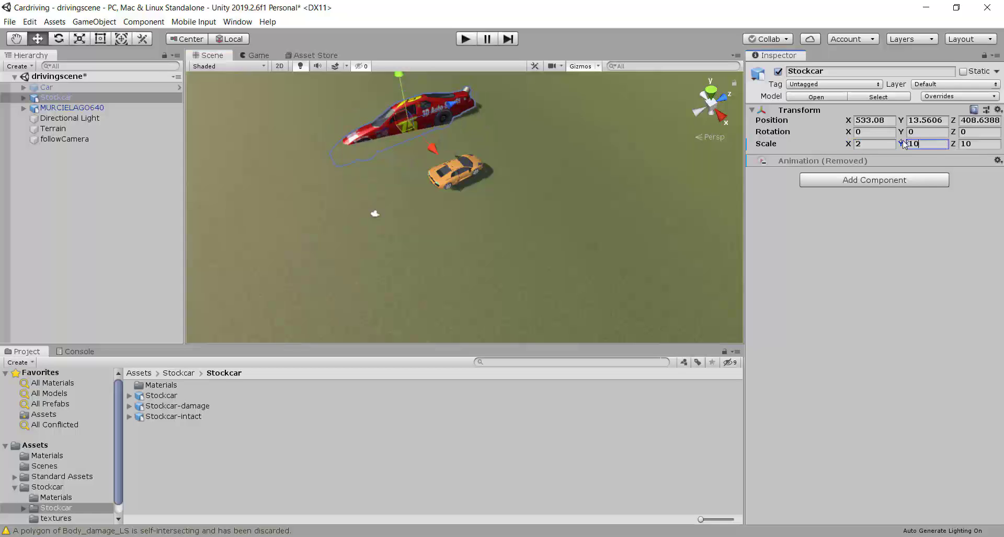
text(2)
key(Tab)
text(2)
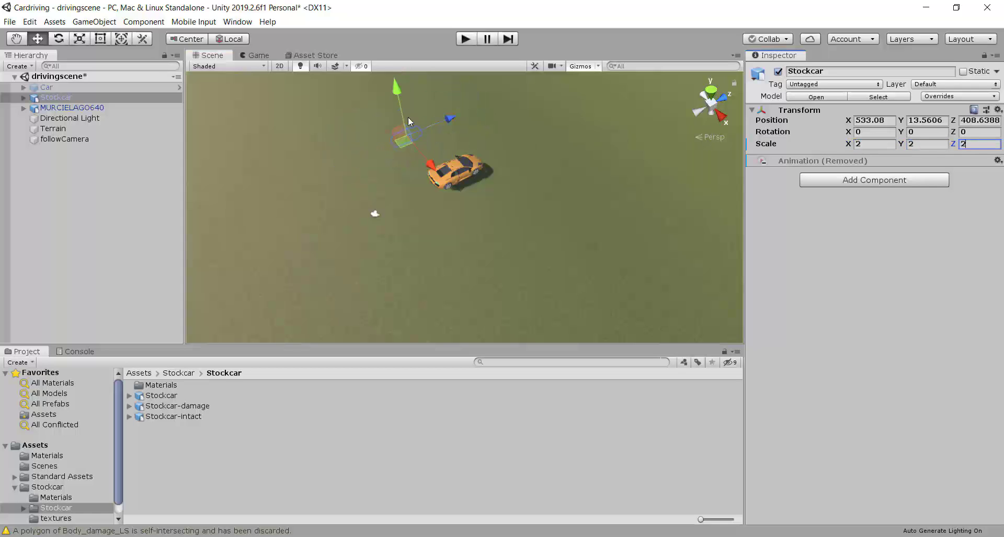
drag(398, 93, 395, 83)
drag(431, 149, 455, 176)
Set the Stockcar's scale to 4 on X, Y and Z to compare its size with the Murcielago
click(836, 145)
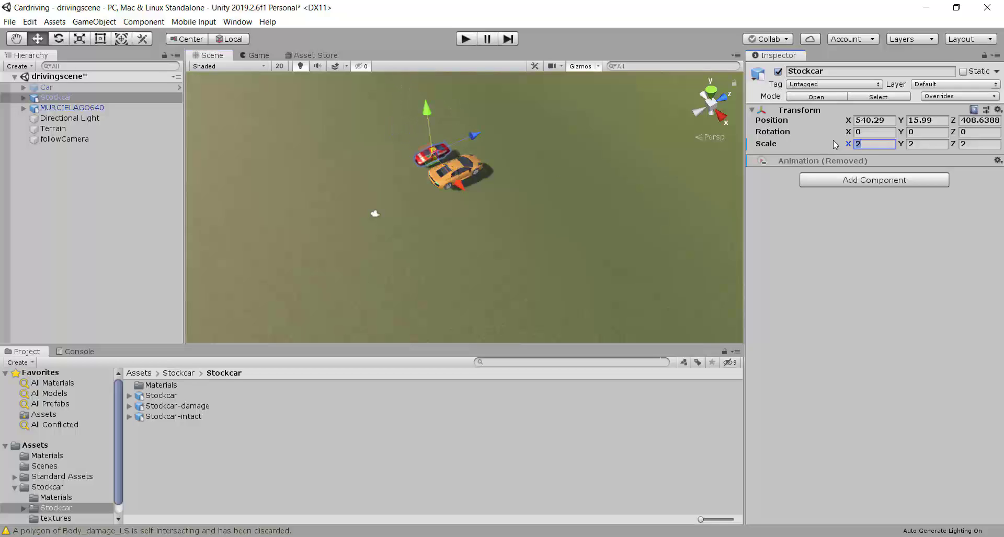
text(4)
click(920, 144)
text(4)
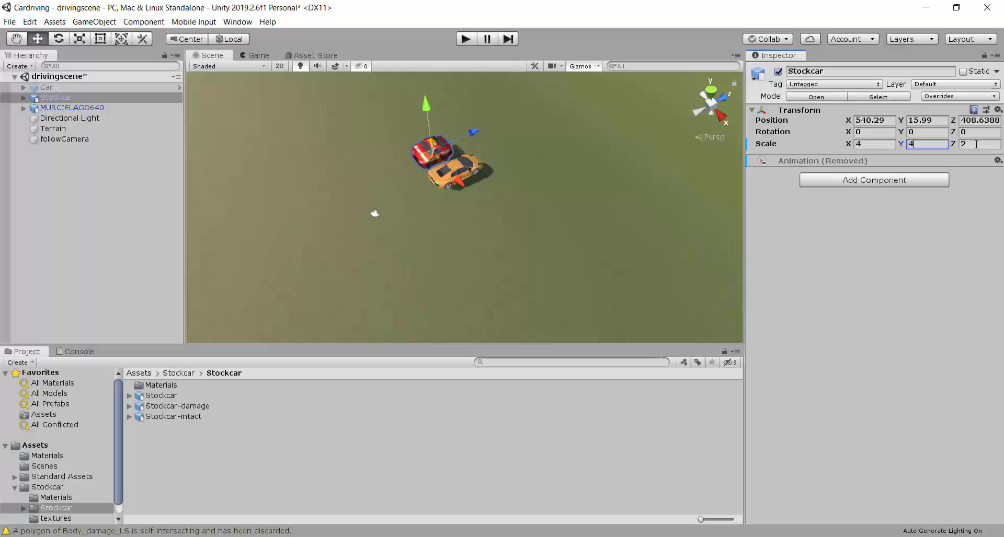
click(964, 144)
text(4)
scroll(556, 155, up, 2)
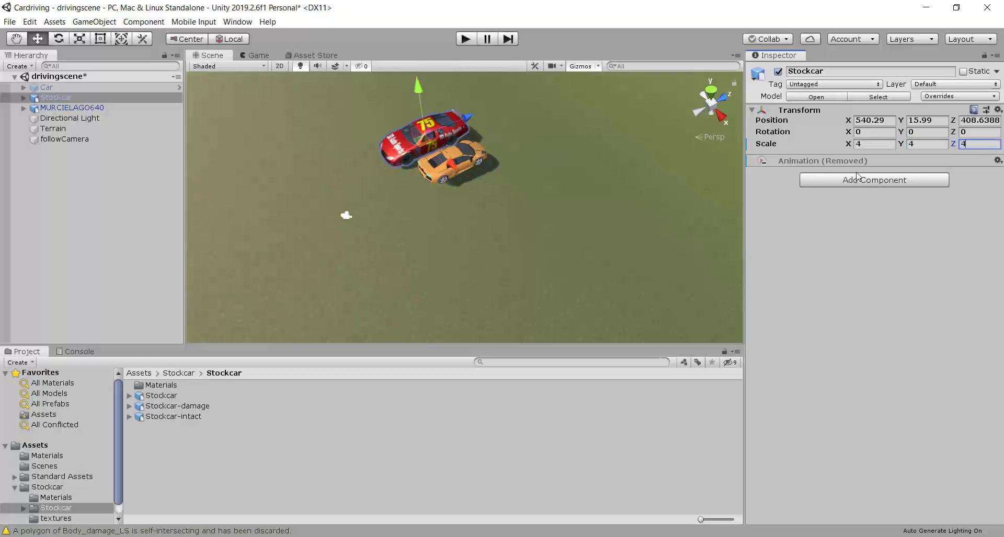
Set the Stockcar's scale to 3 on X, Y and Z
click(866, 146)
text(3)
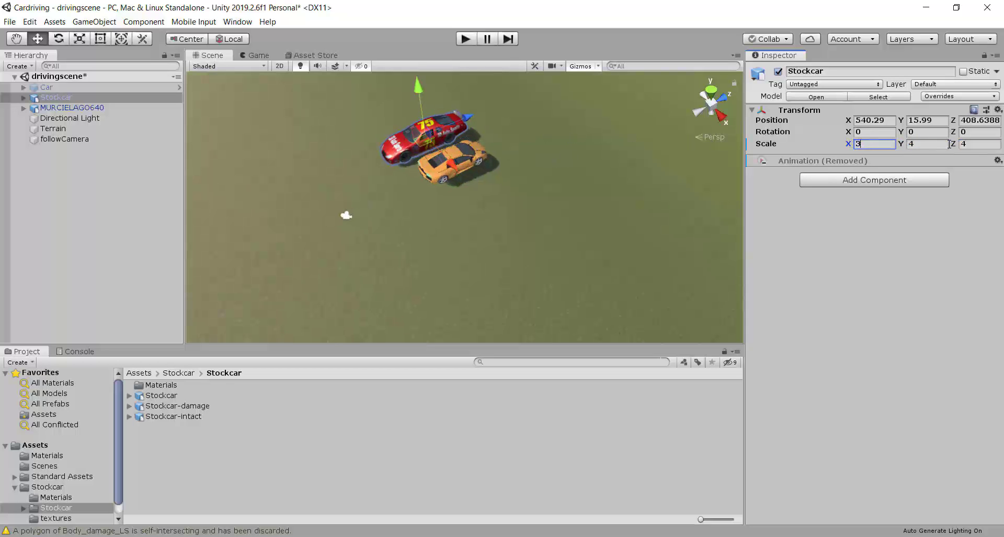
key(Tab)
text(3)
key(Tab)
text(3)
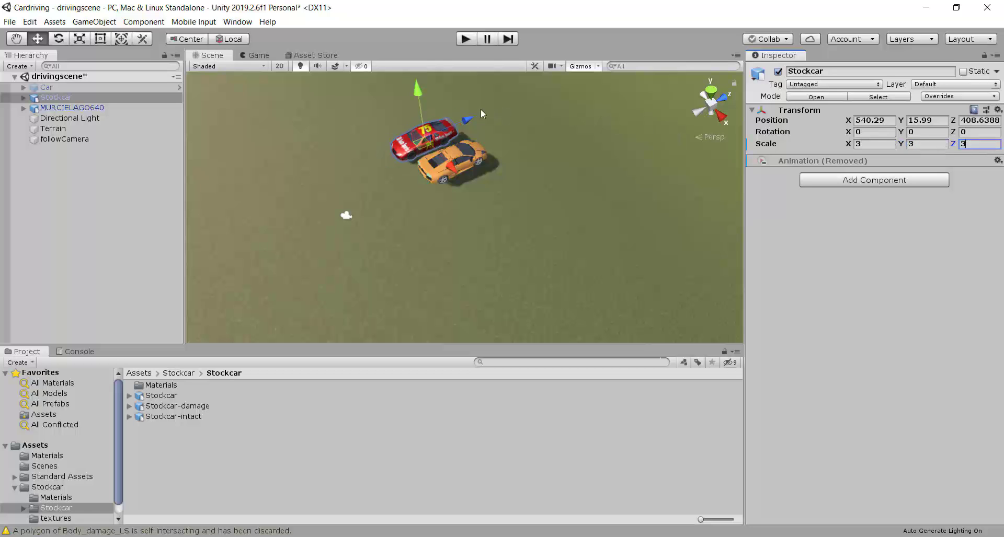
Line the Stockcar up alongside the Murcielago at about Y 16.13 and Z 409.32
drag(468, 117, 475, 115)
right_drag(378, 134, 379, 134)
alt+scroll(379, 134, up, 15)
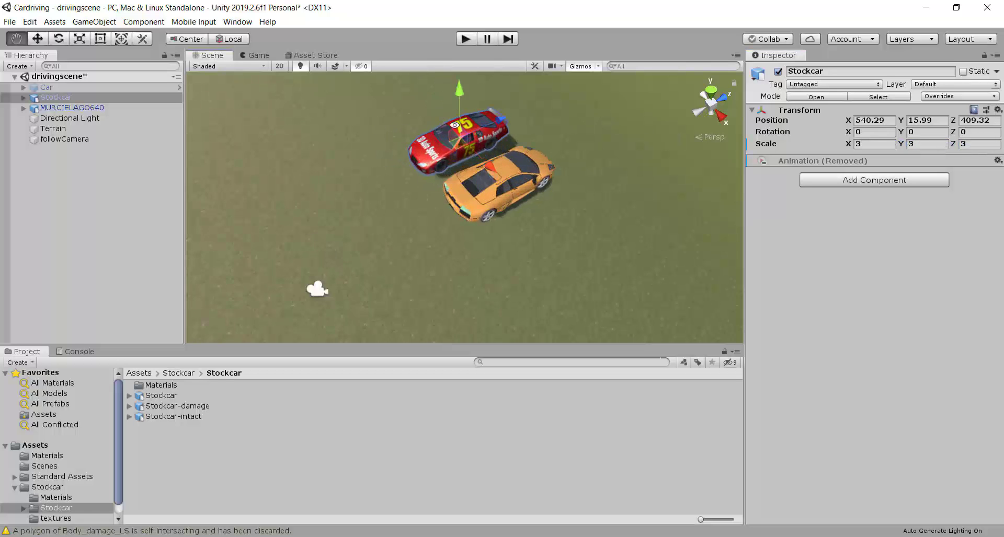
alt+drag(473, 137, 490, 113)
scroll(538, 152, down, 5)
alt+drag(545, 196, 473, 187)
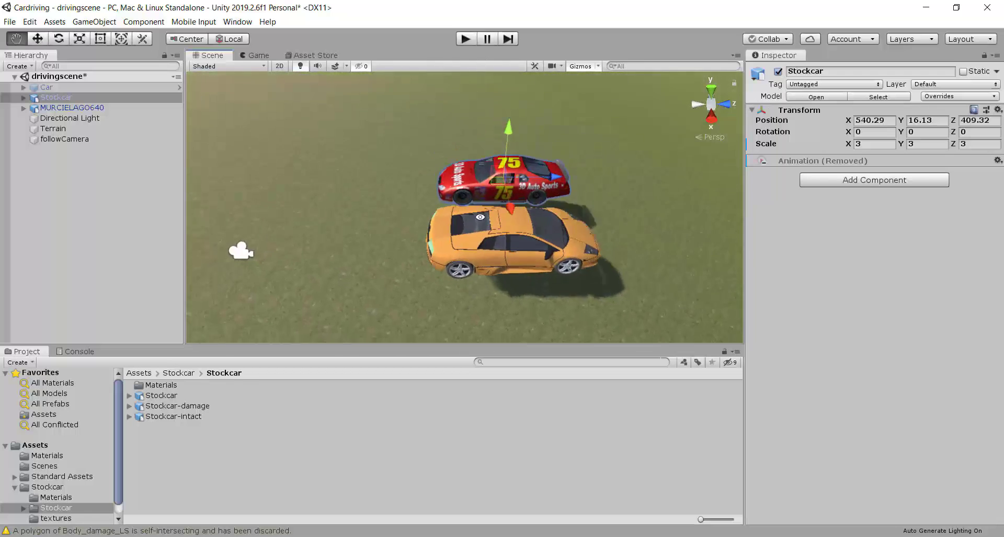
alt+scroll(558, 153, up, 8)
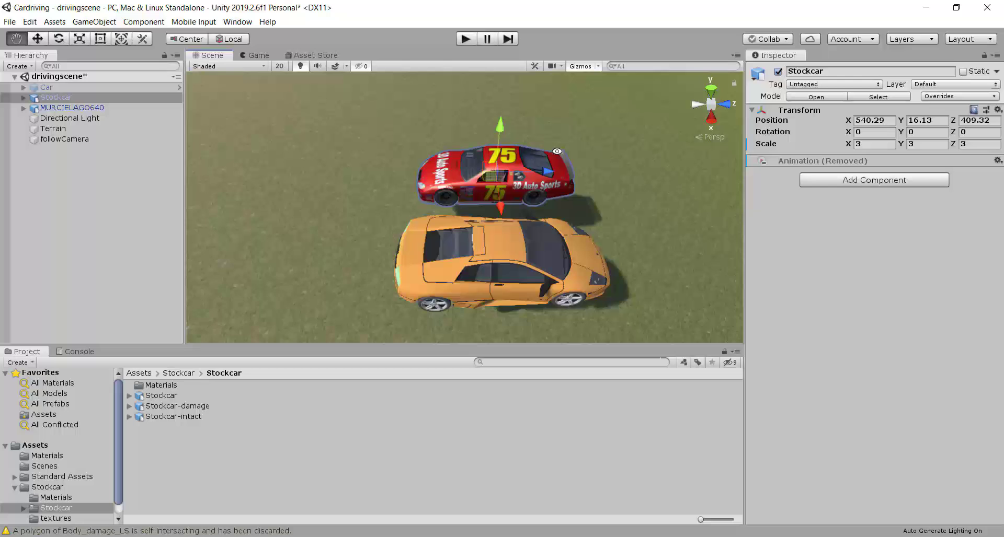
Compare the Murcielago and the Stockcar from the front and side, checking which way each faces relative to its blue Z axis
click(82, 108)
key(f)
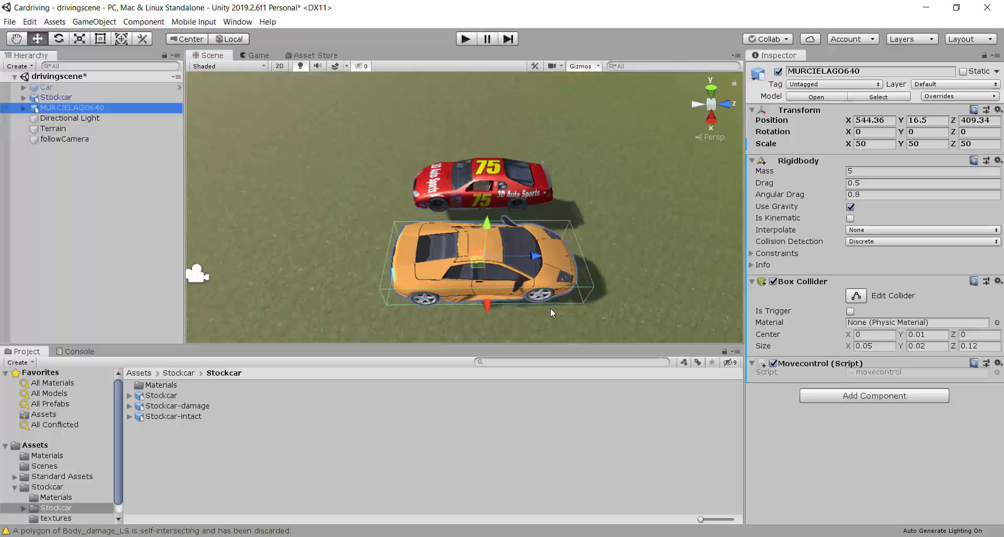
scroll(550, 309, down, 4)
mouse_move(648, 219)
alt+mouse_down()
mouse_move(640, 157)
mouse_move(652, 205)
alt+mouse_up()
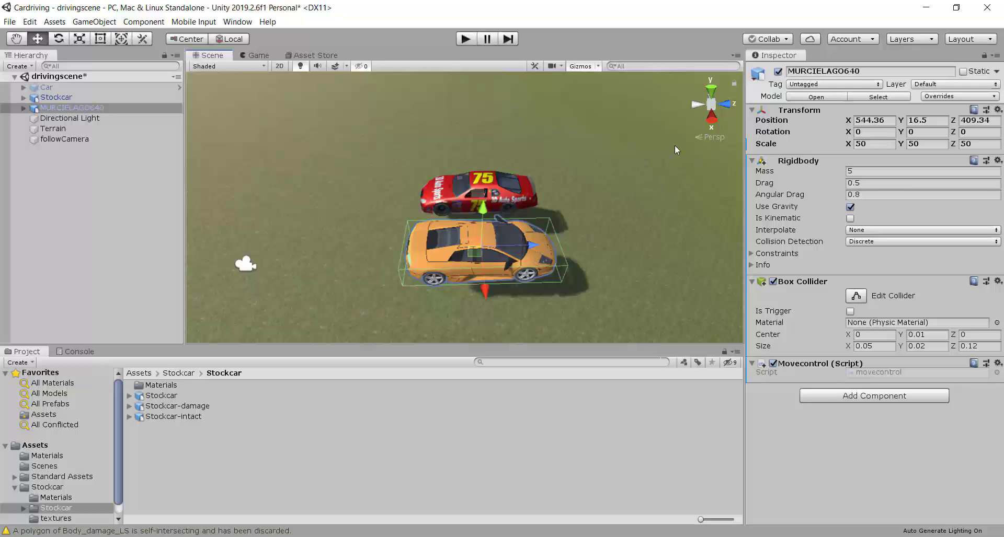
click(730, 106)
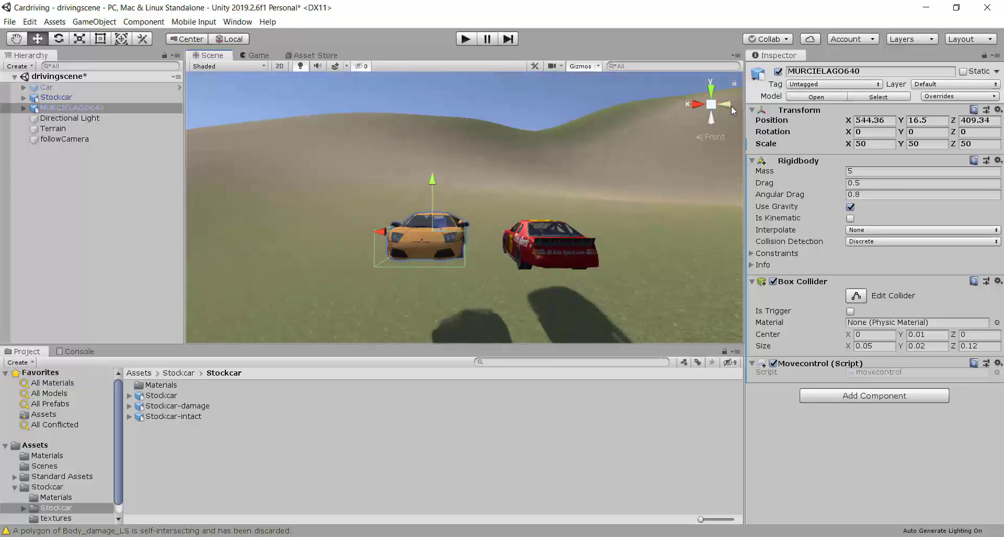
alt+drag(617, 251, 469, 225)
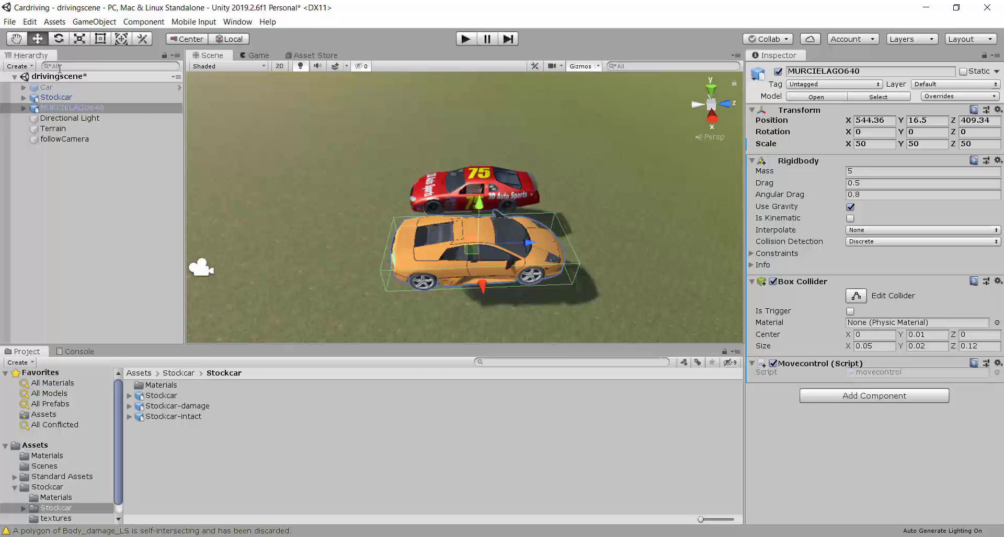
click(76, 108)
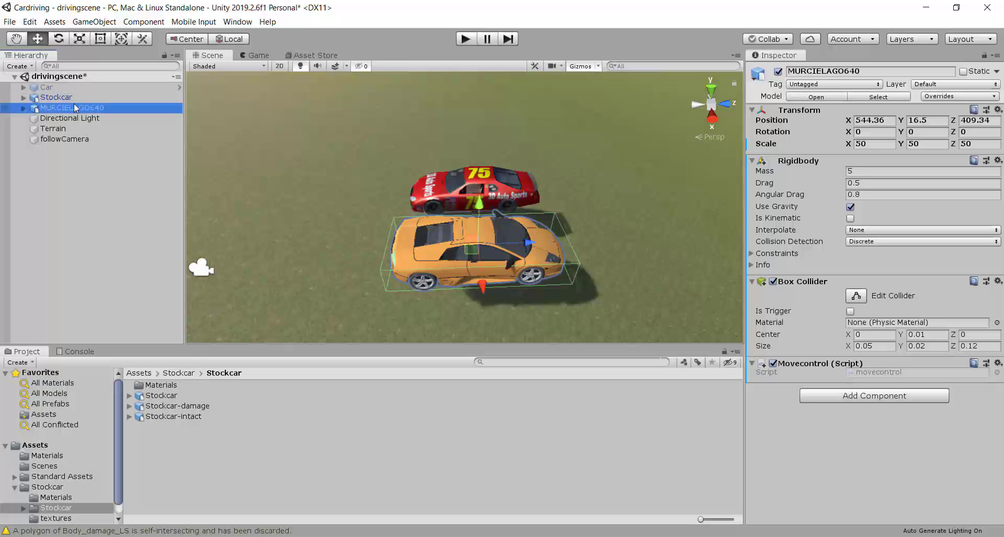
click(73, 98)
click(73, 109)
mouse_move(531, 253)
alt+mouse_down()
mouse_move(507, 248)
mouse_move(525, 253)
alt+mouse_up()
alt+scroll(507, 247, up, 6)
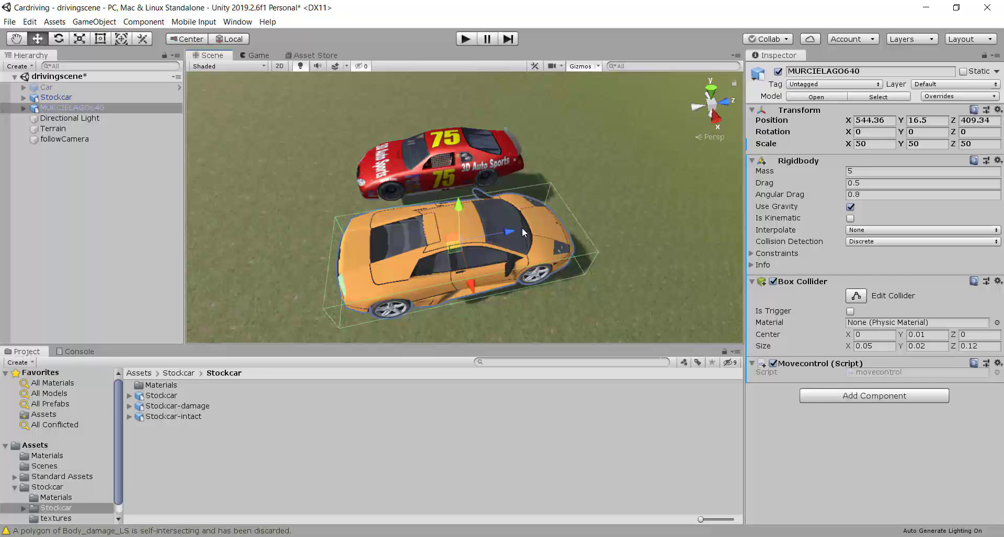
click(56, 100)
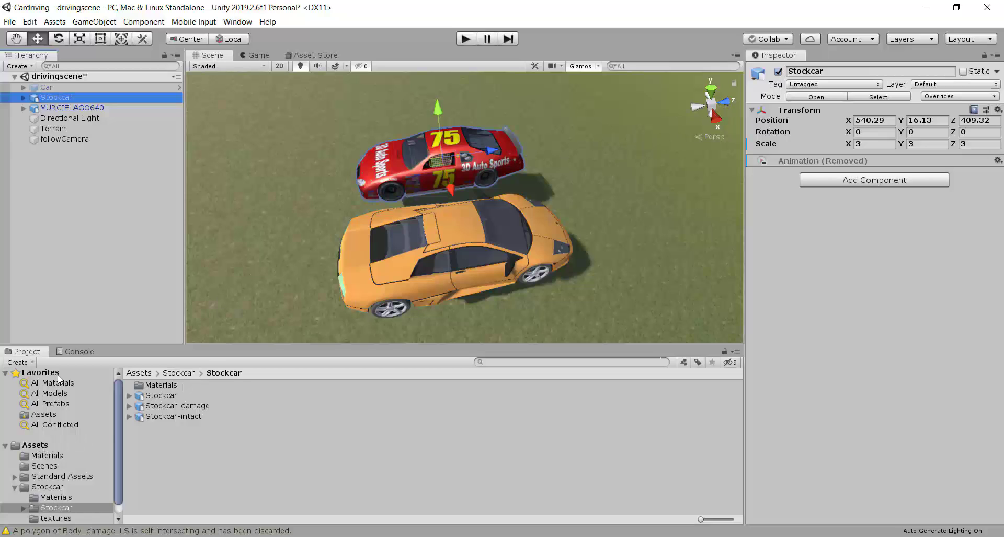
click(67, 108)
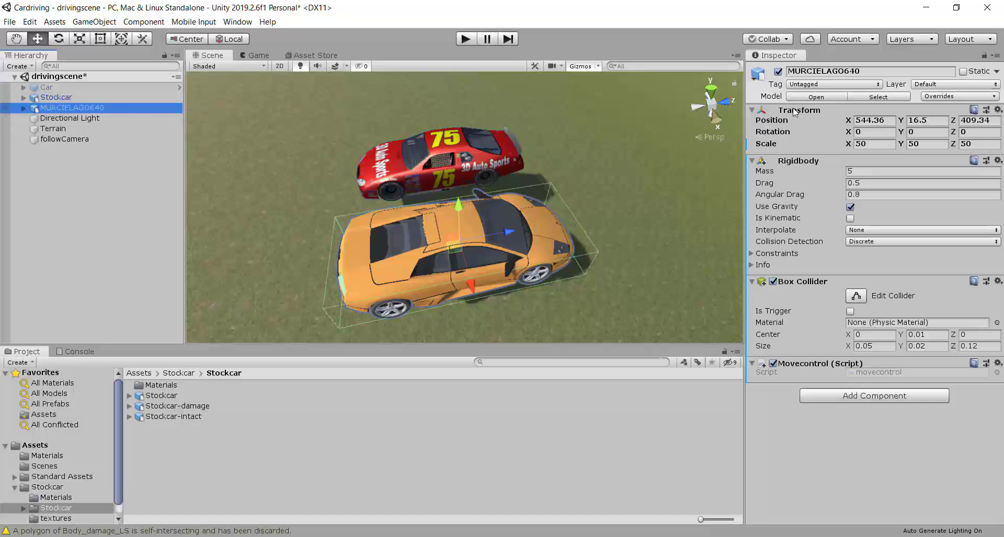
Deactivate the MURCIELAGO640 object so that only the Stockcar is active at the driving spot
click(778, 71)
click(779, 71)
click(778, 71)
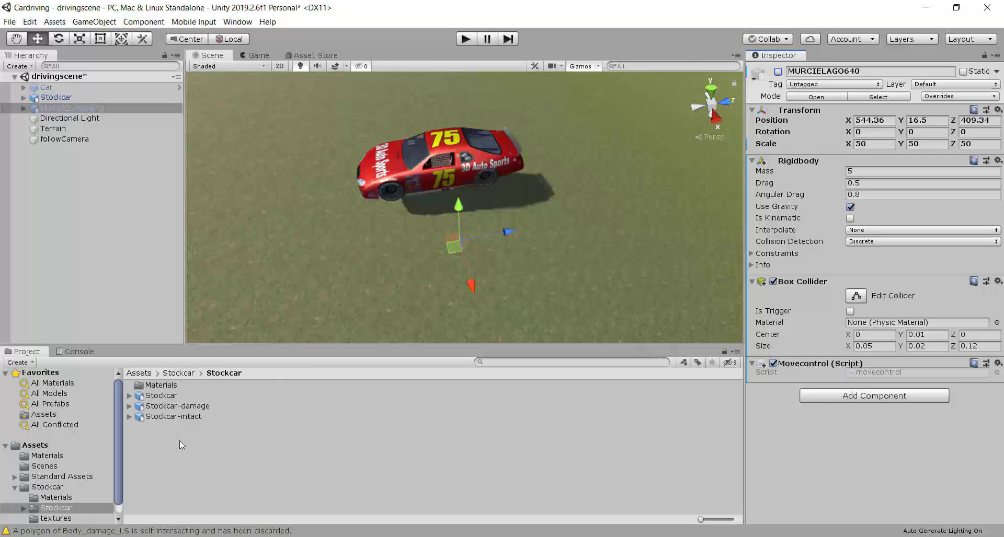
Attach the movecontrol script to the Stockcar and run the scene to test which way it drives
click(35, 445)
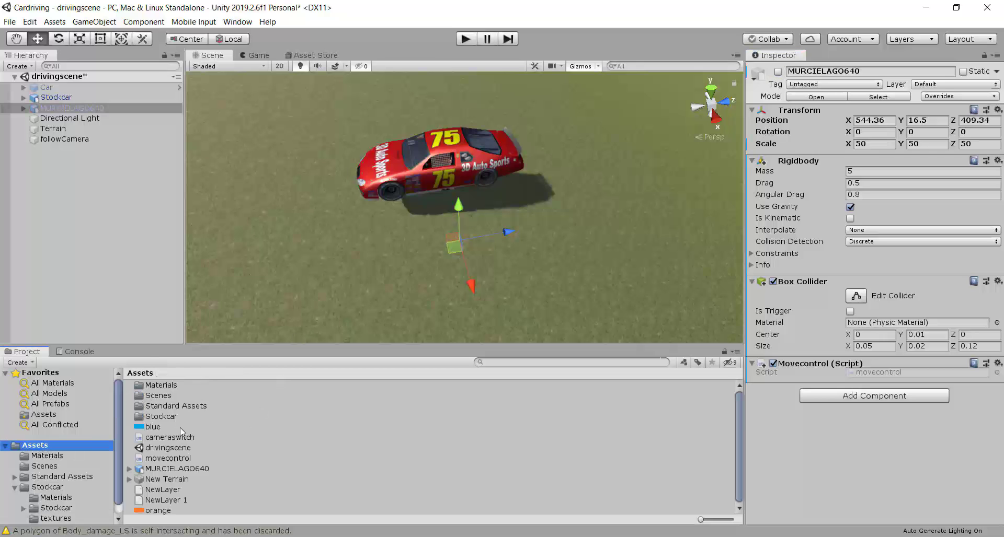
click(165, 459)
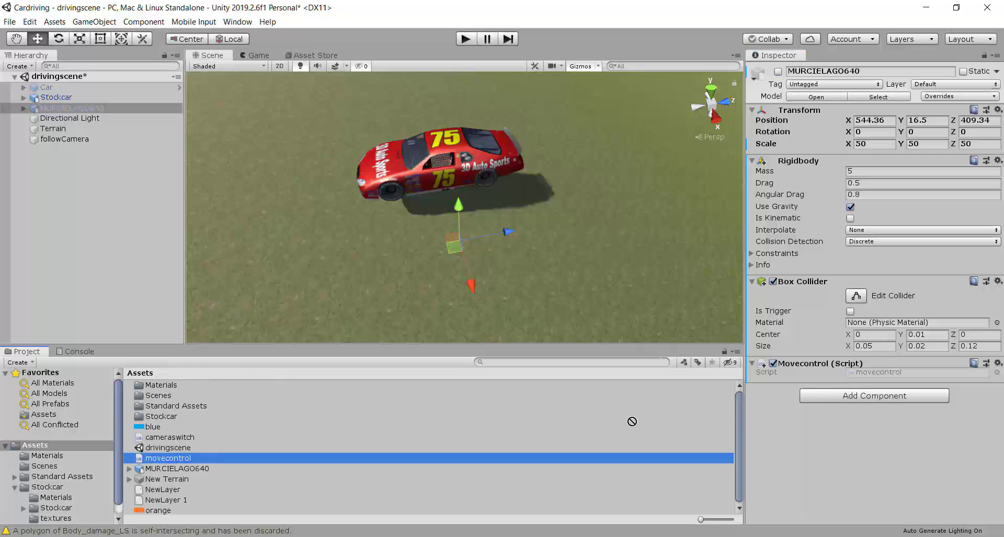
drag(632, 421, 82, 97)
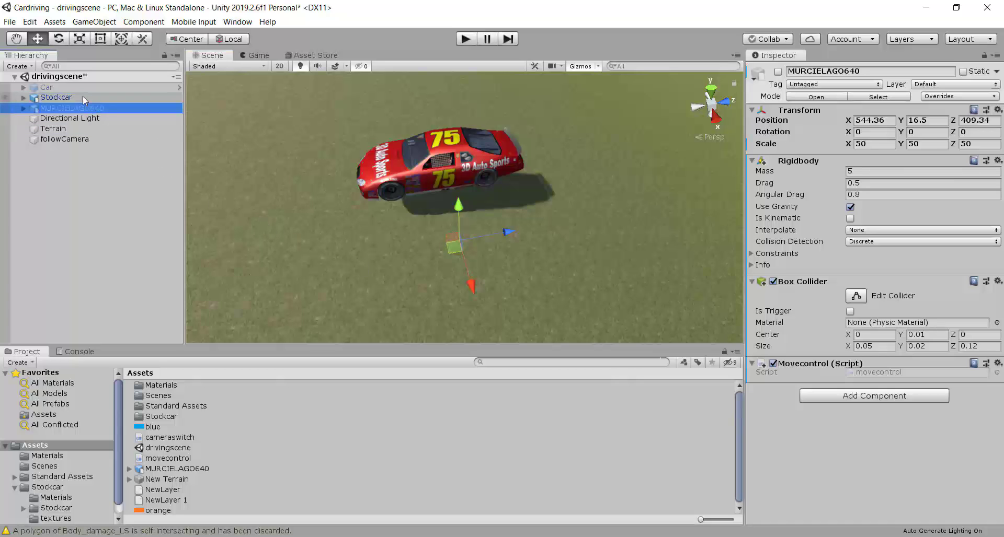
click(82, 97)
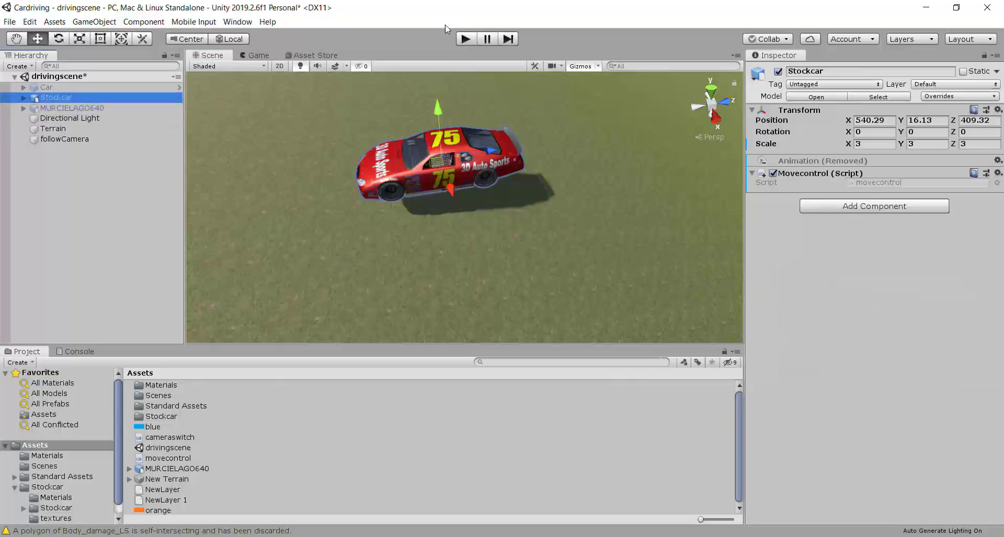
click(464, 40)
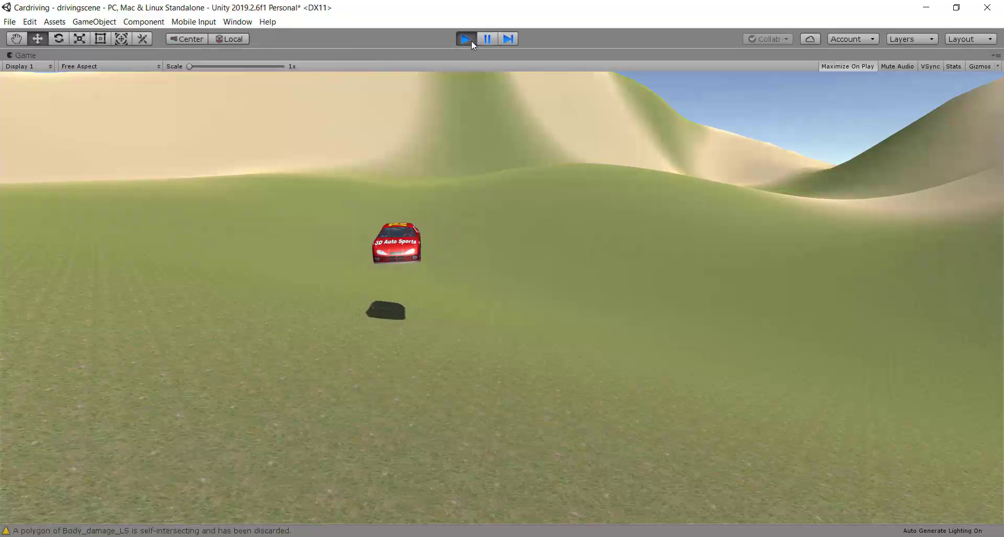
click(465, 35)
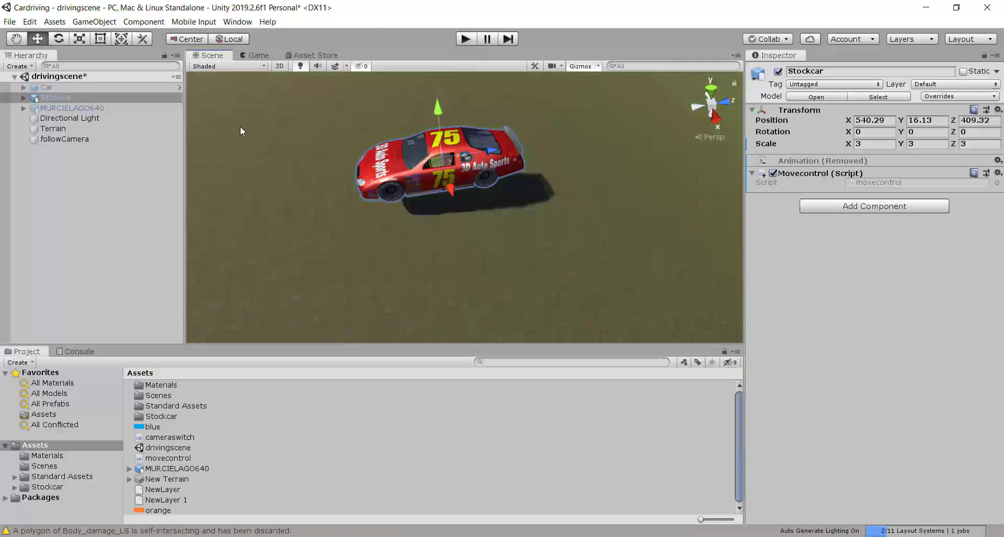
Remove the Movecontrol script component from the Stockcar
click(997, 174)
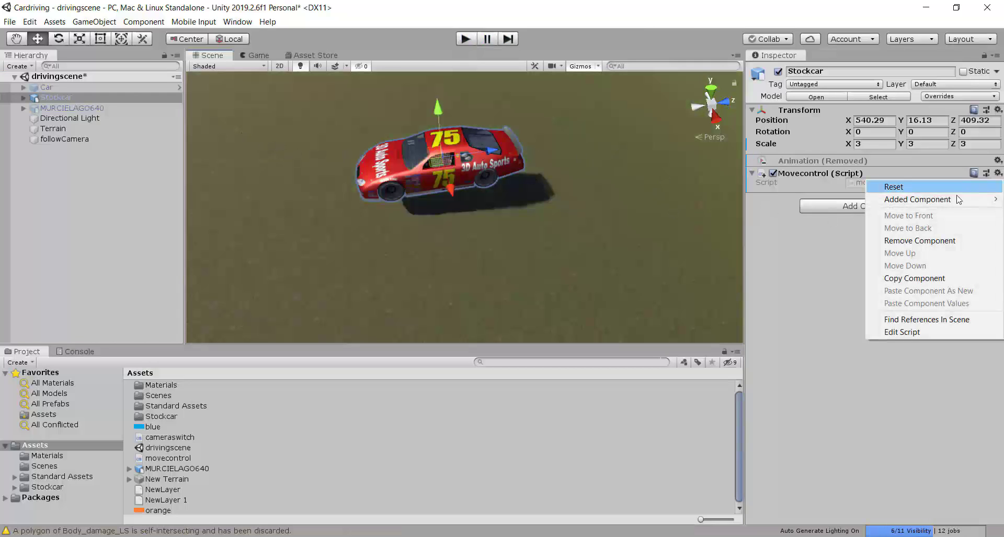
click(951, 236)
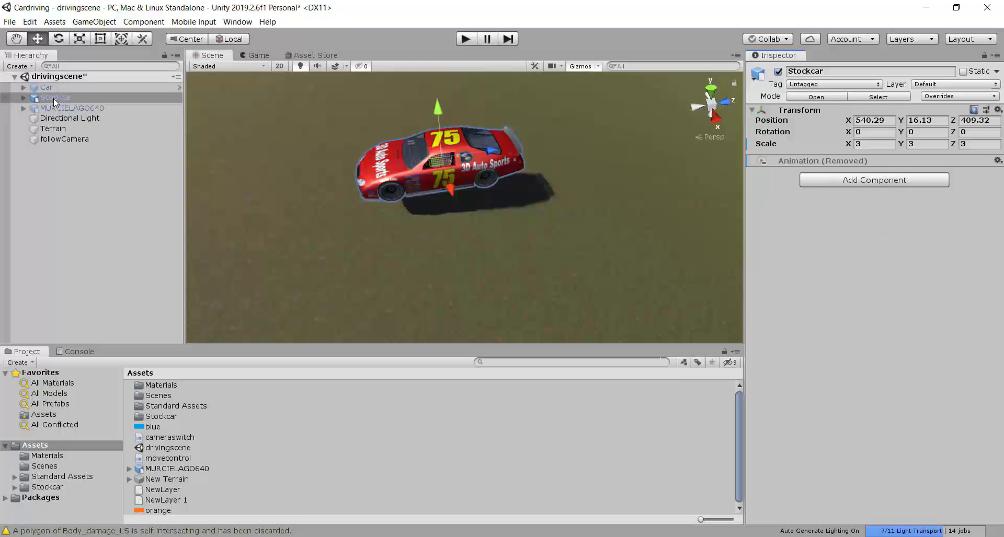
Create an empty game object at the Stockcar's location and name it RedCar
double_click(53, 97)
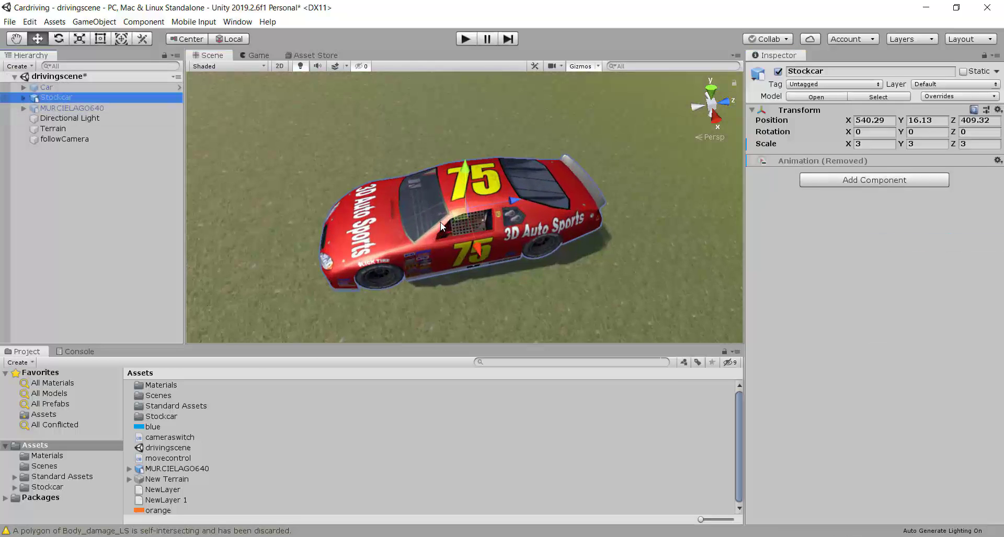
scroll(440, 222, up, 2)
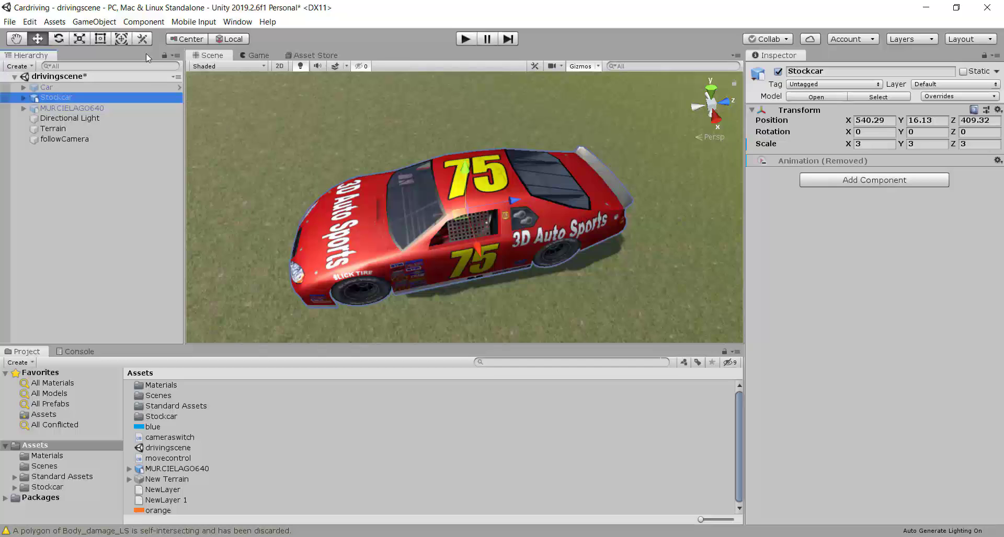
click(57, 108)
click(54, 98)
click(107, 22)
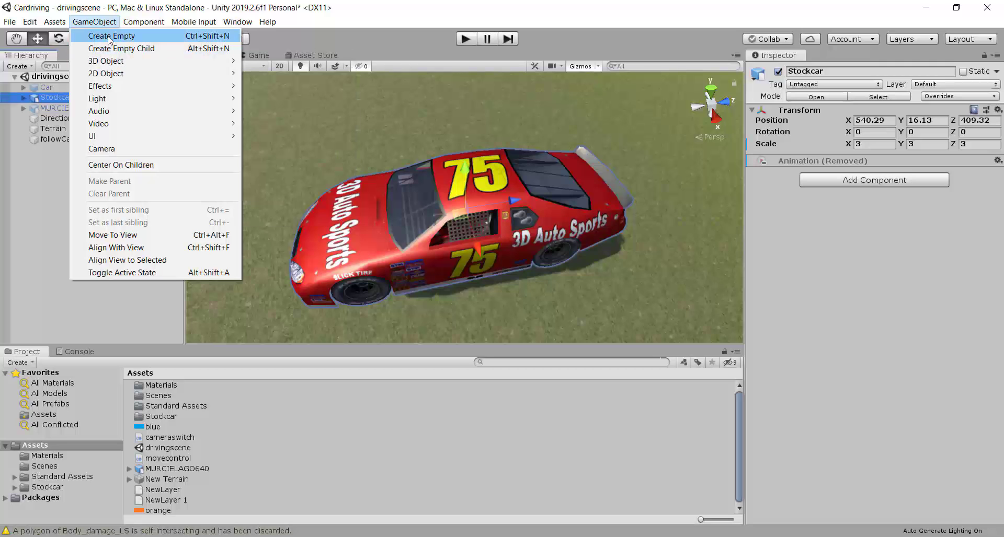
click(110, 37)
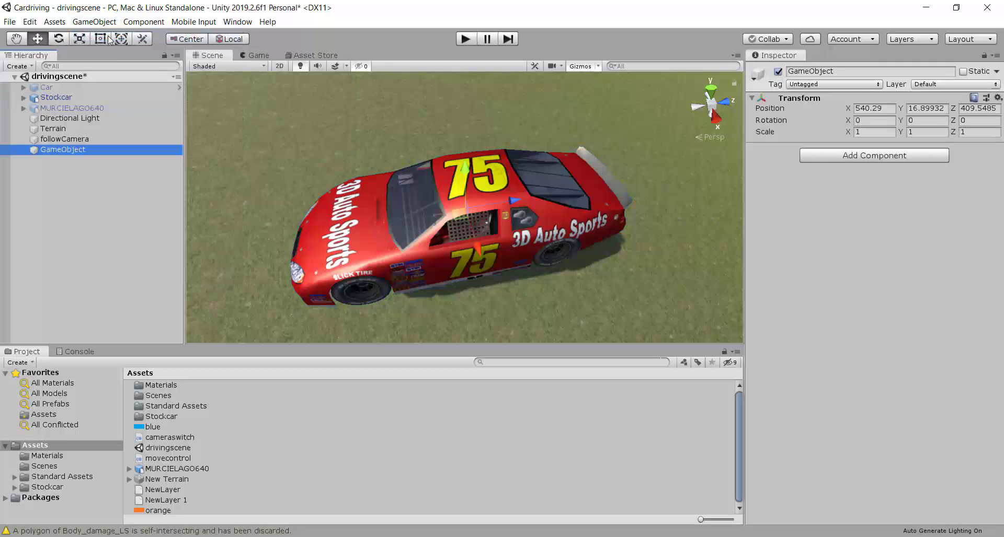
click(78, 150)
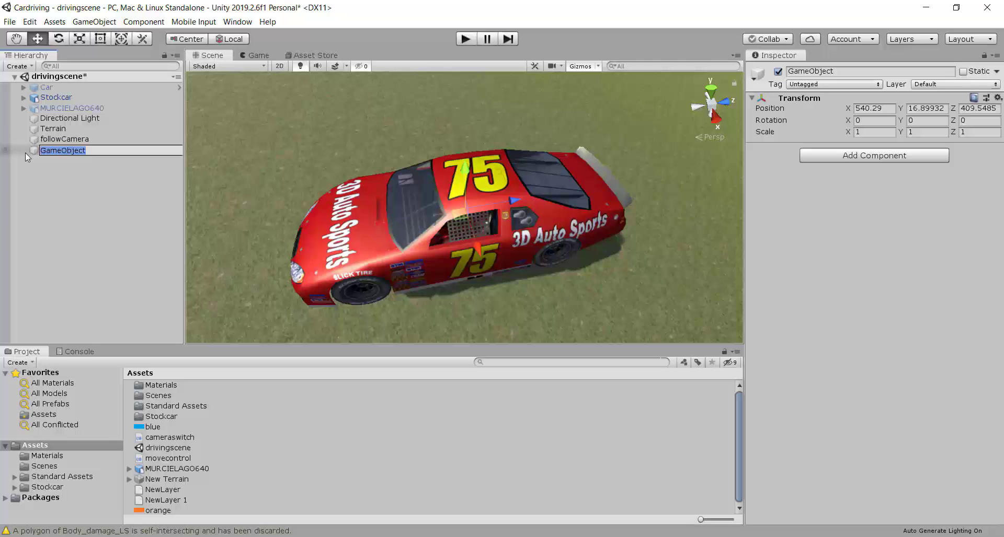
text(RedCar)
key(Return)
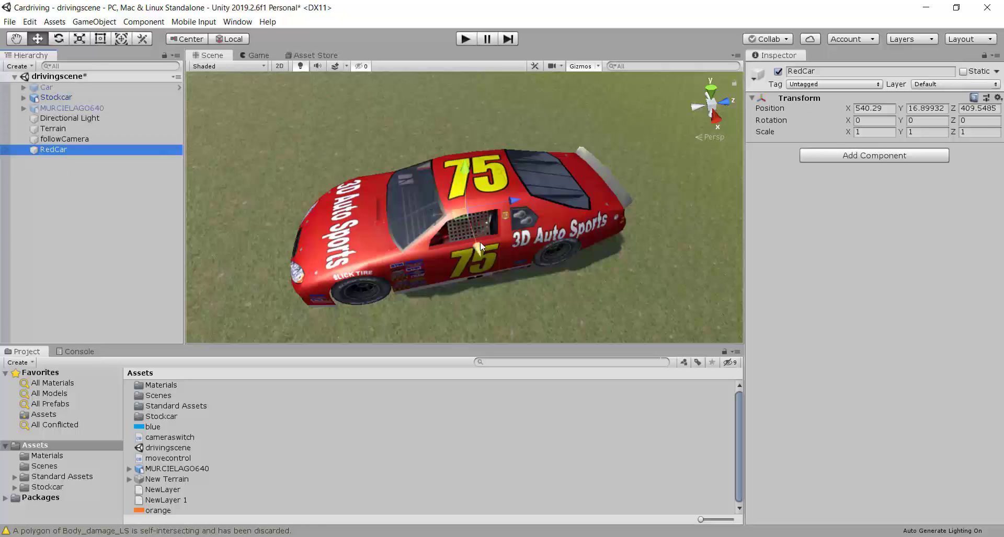
Reorder the scene objects so that the Stockcar sits directly above RedCar in the hierarchy
alt+drag(352, 243, 296, 206)
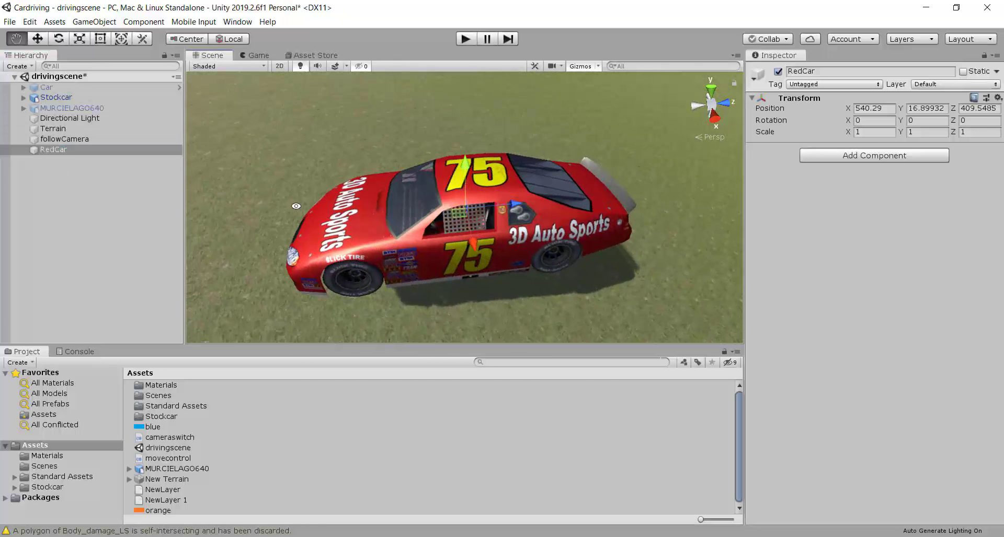
drag(68, 96, 58, 136)
click(61, 140)
click(61, 151)
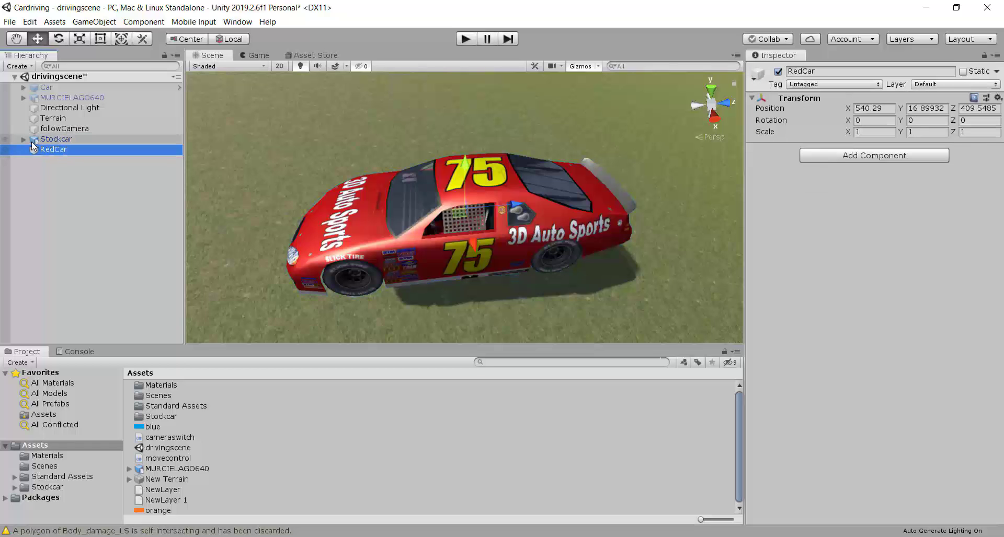
Set the Stockcar's position to X 540, Y 15 and Z 400
click(54, 141)
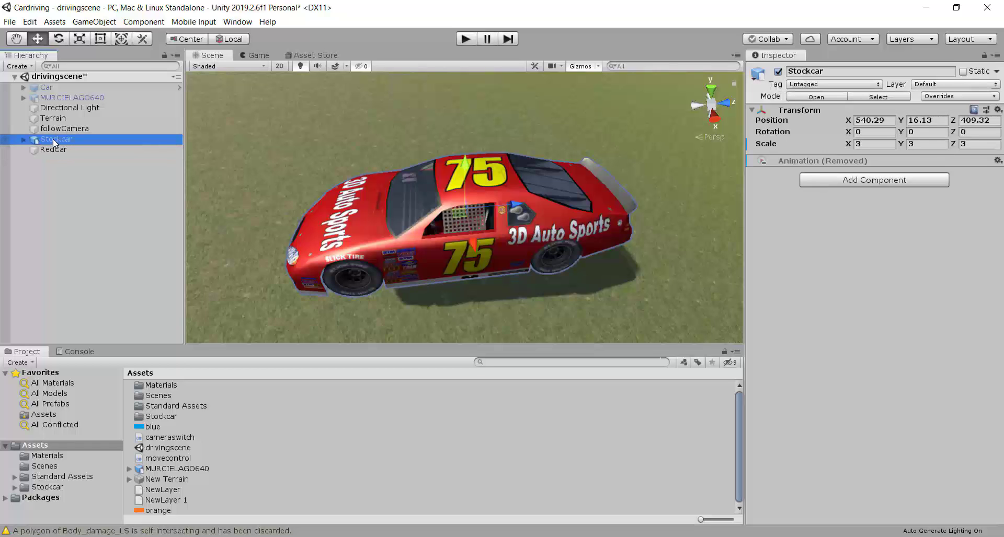
click(894, 121)
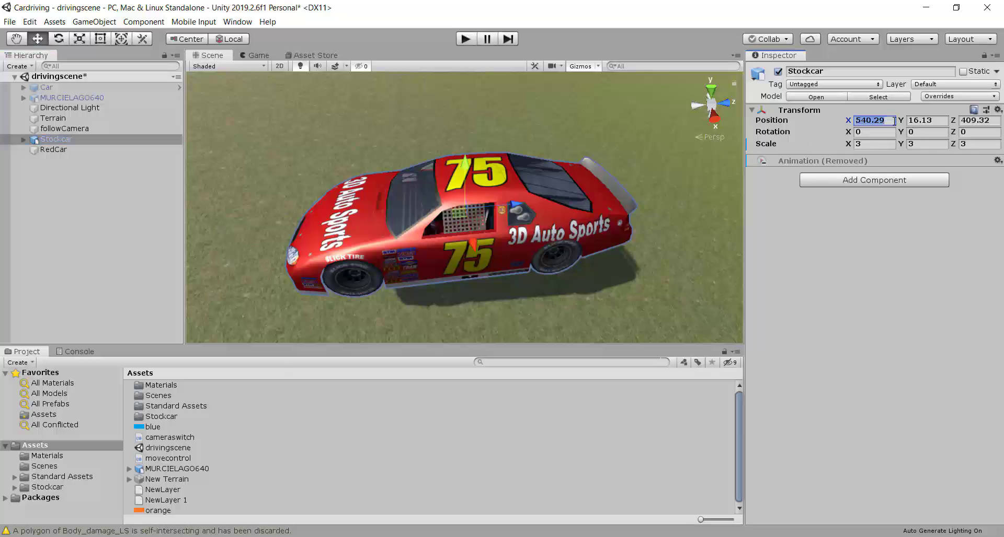
text(540)
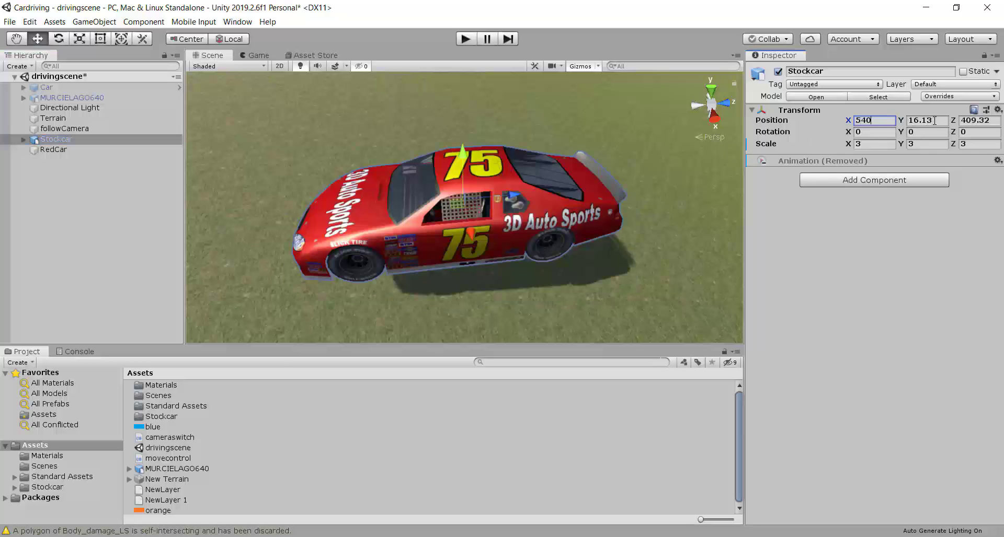
click(934, 120)
text(10)
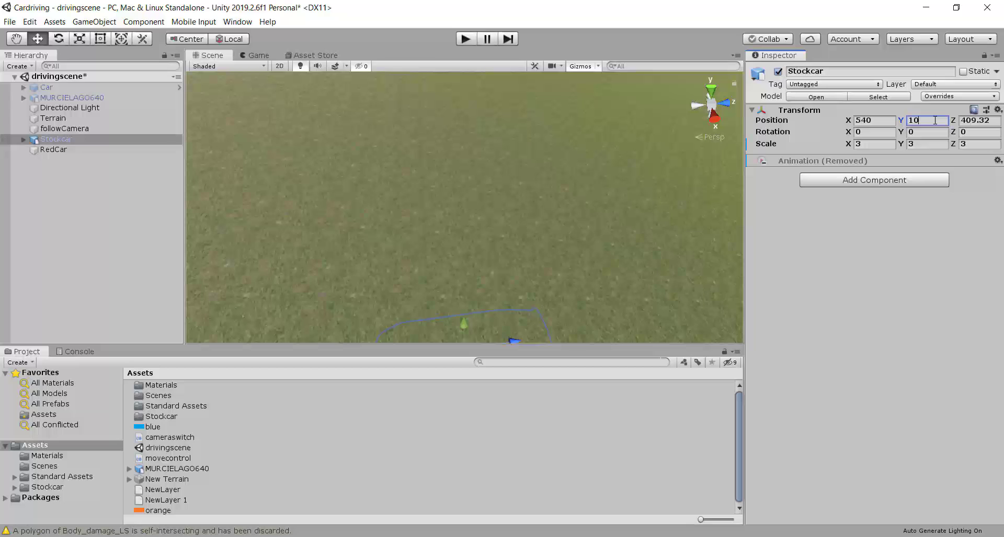
text(15)
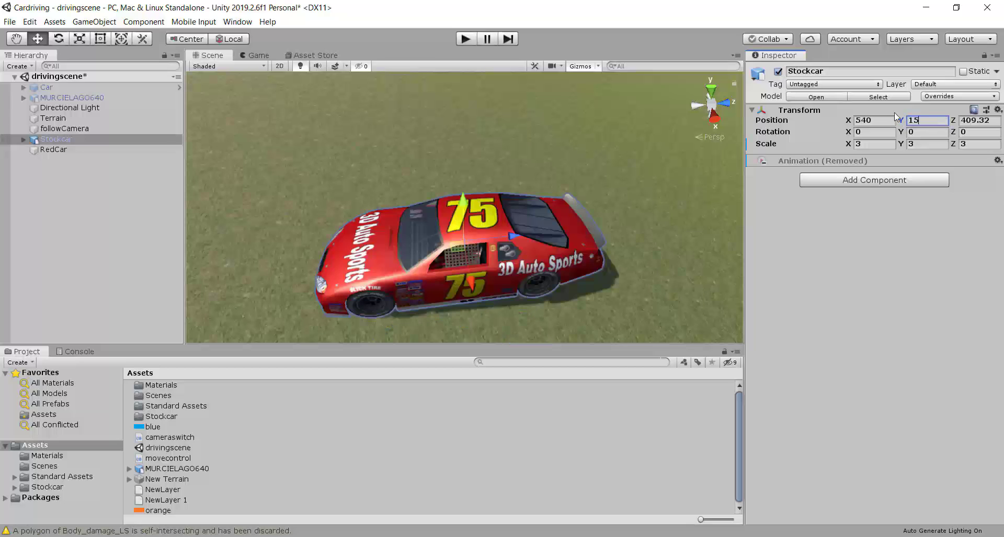
click(987, 121)
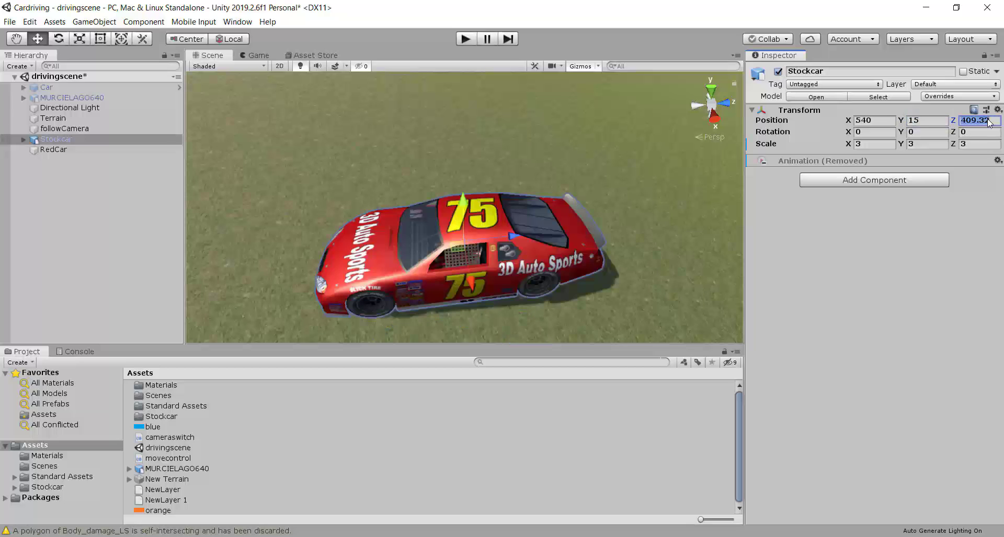
text(400)
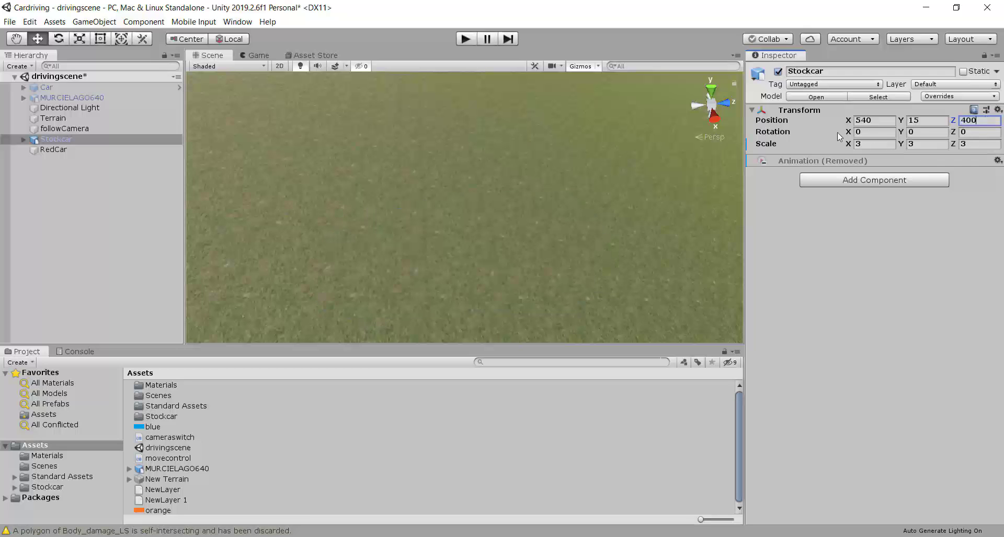
Raise the Stockcar above the terrain by setting its Y position to 20
double_click(55, 139)
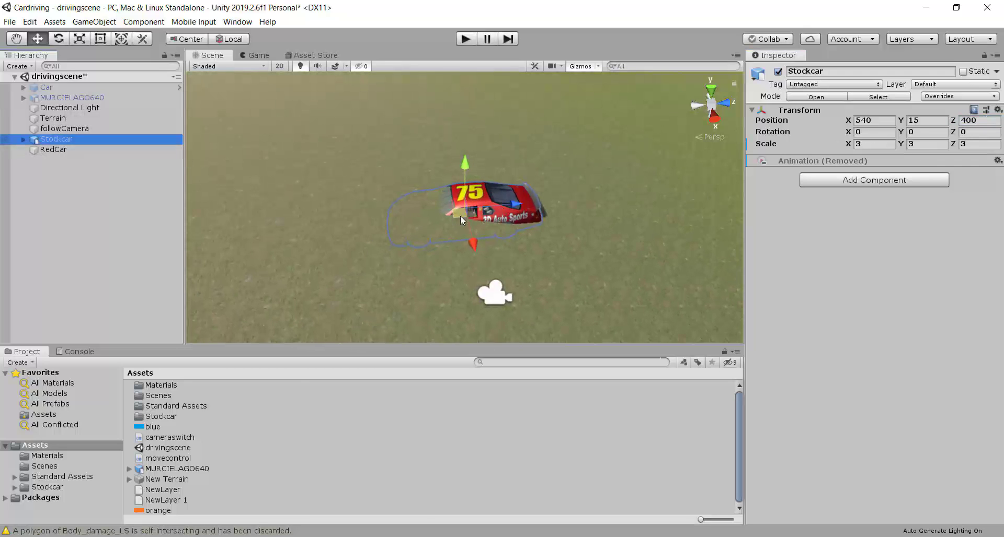
drag(469, 163, 466, 123)
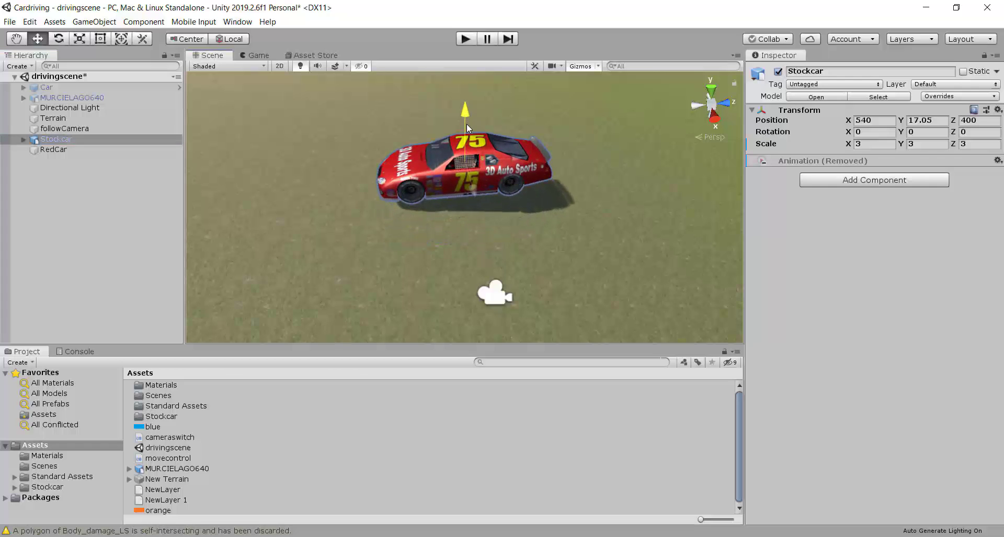
click(940, 121)
text(20)
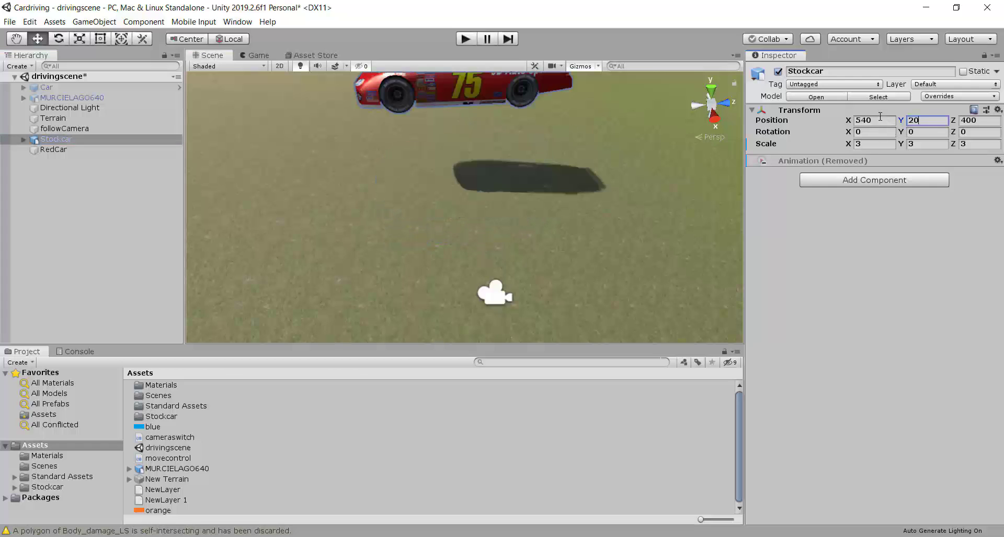
scroll(476, 134, down, 3)
key(f)
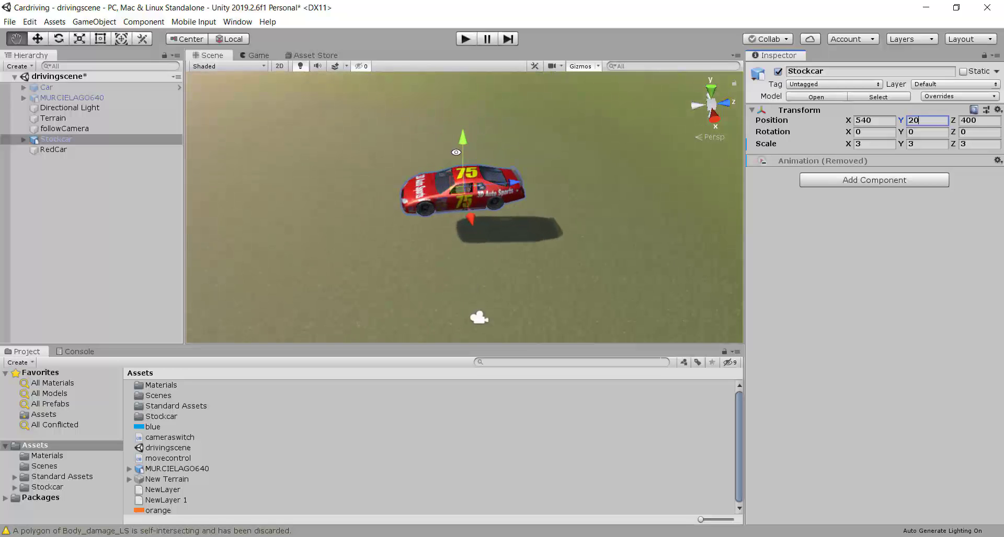
Match the empty RedCar object's position to the Stockcar's at X 540, Y 20 and Z 400
click(884, 124)
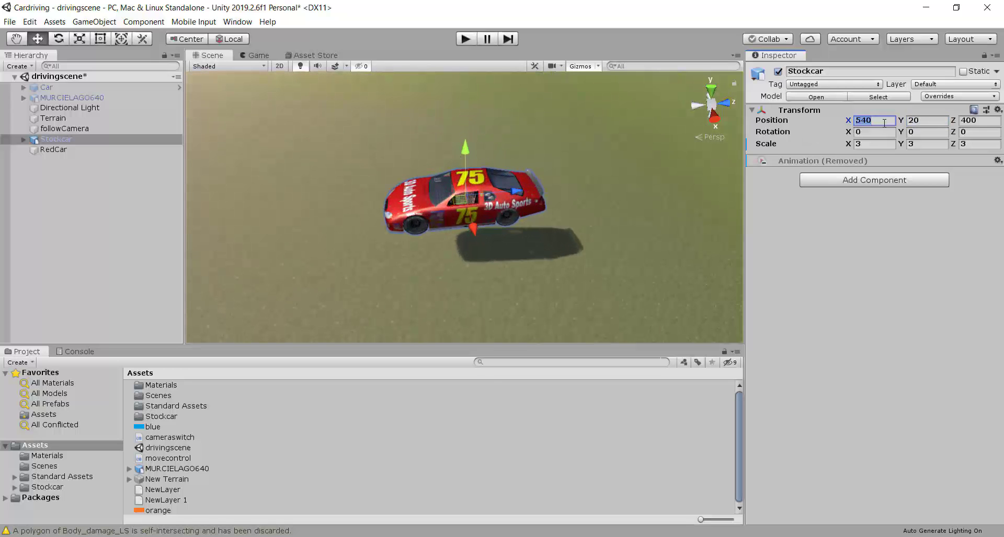
click(940, 124)
click(984, 123)
click(89, 150)
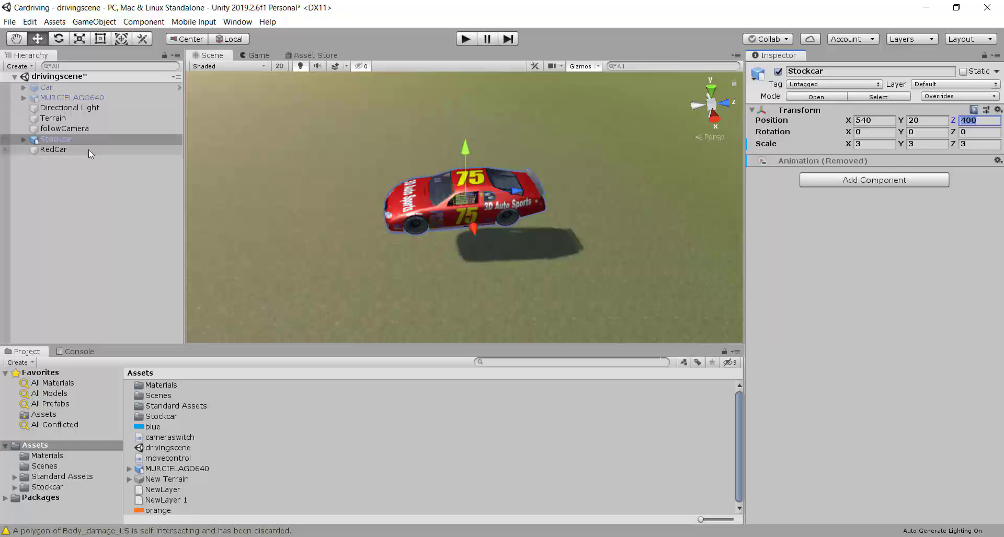
click(884, 108)
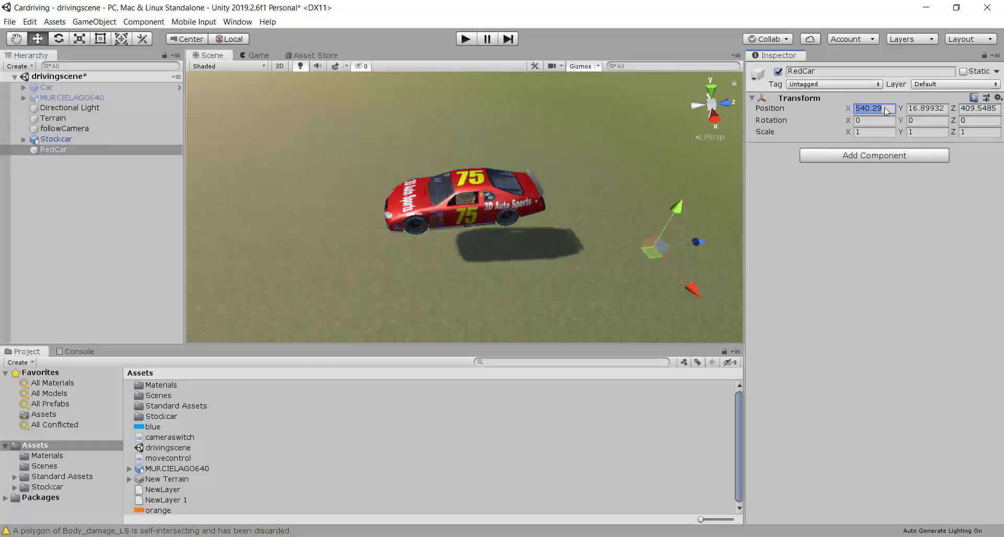
text(540)
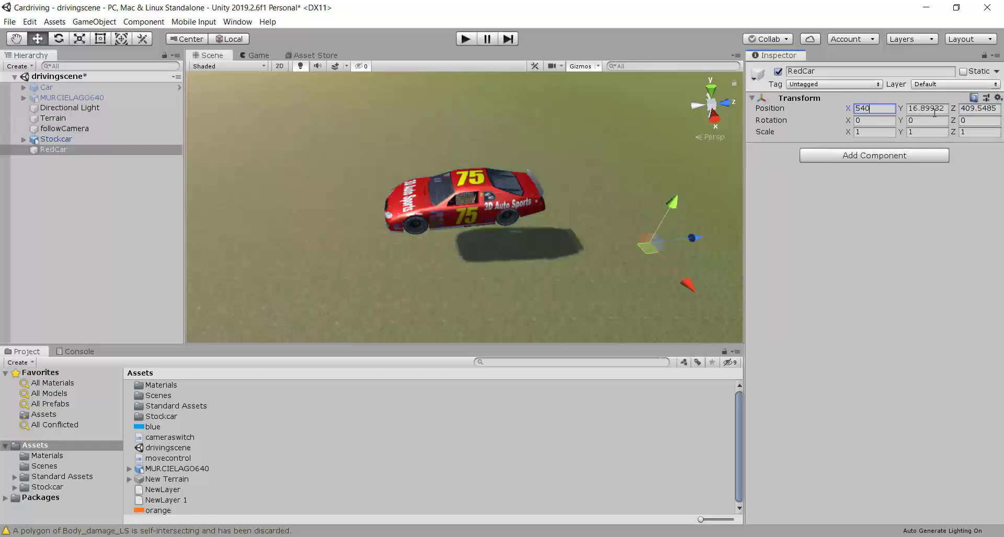
click(934, 111)
key(BackSpace)
text(20)
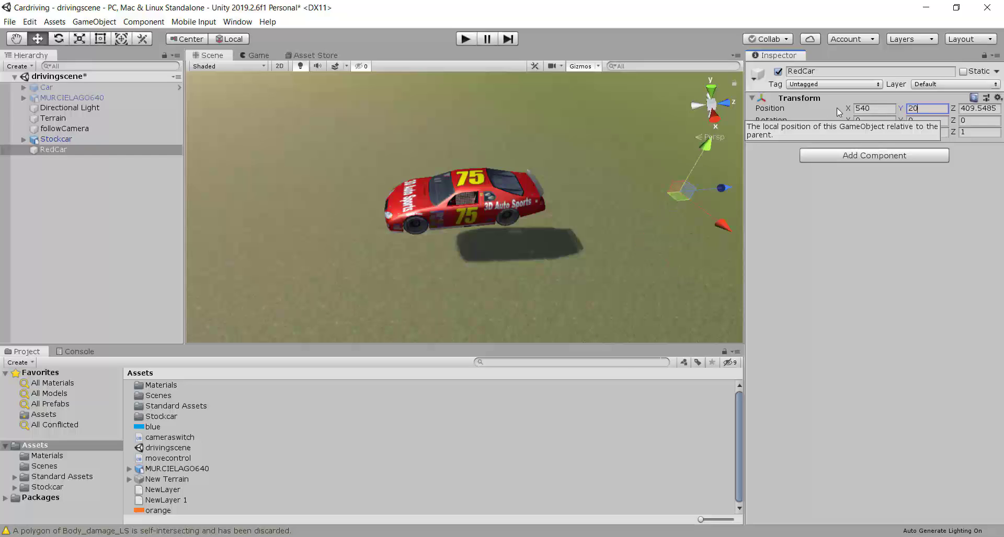
click(985, 108)
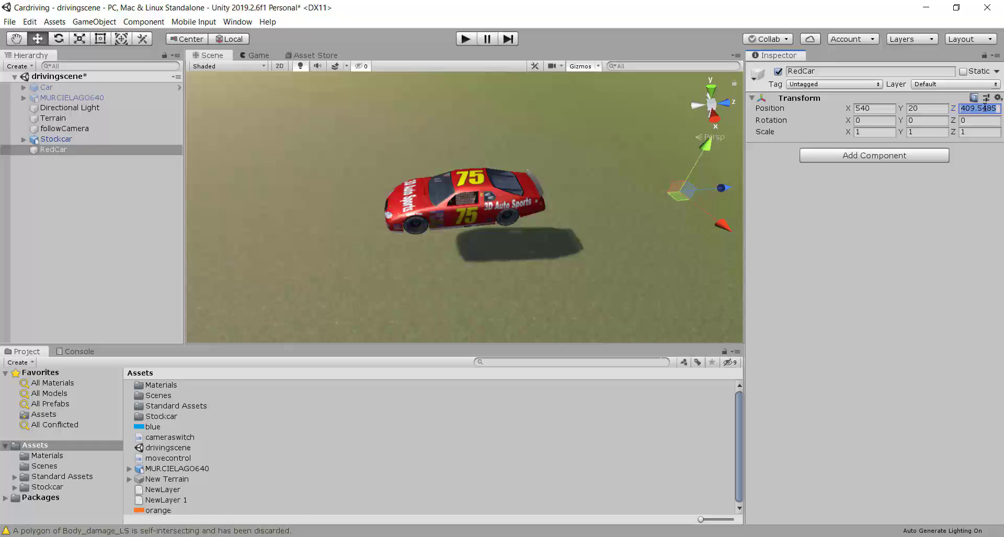
text(400)
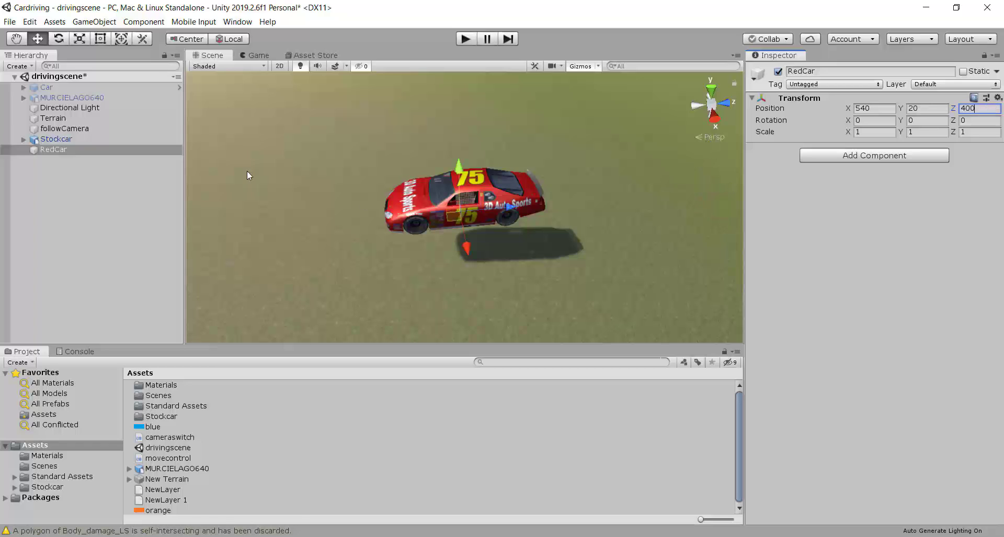
Compare the X, Y and Z position values of the Stockcar and the empty RedCar object
click(54, 139)
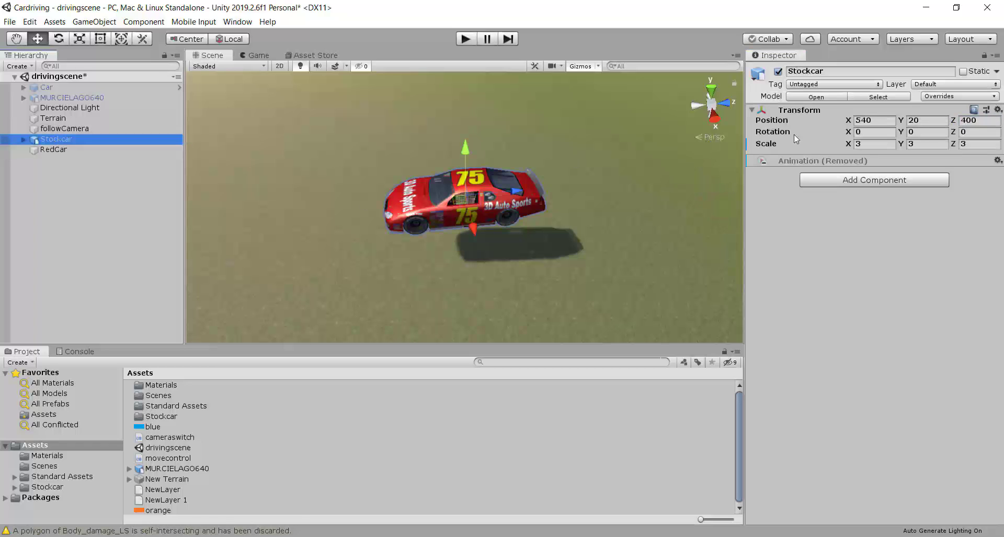
click(874, 121)
key(Tab)
key(Tab)
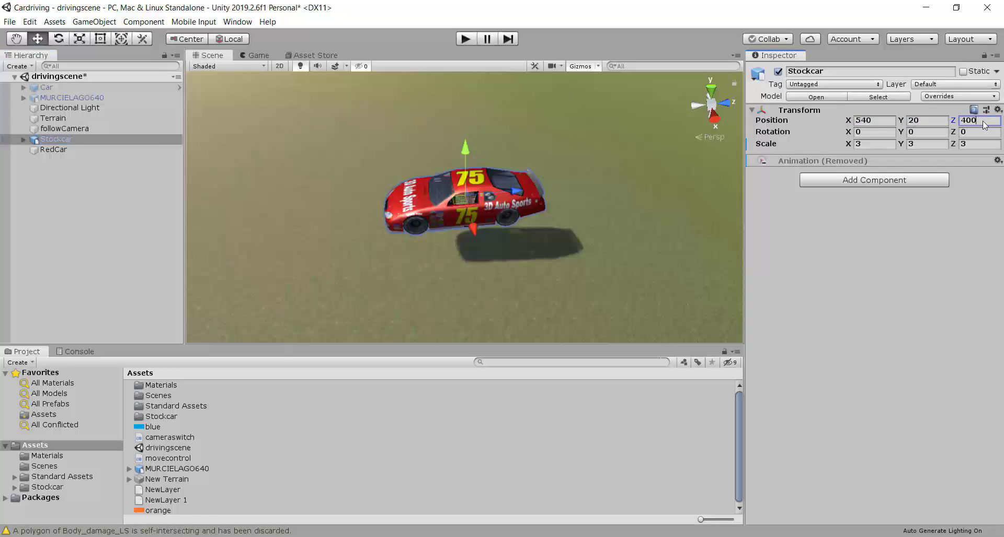
click(71, 149)
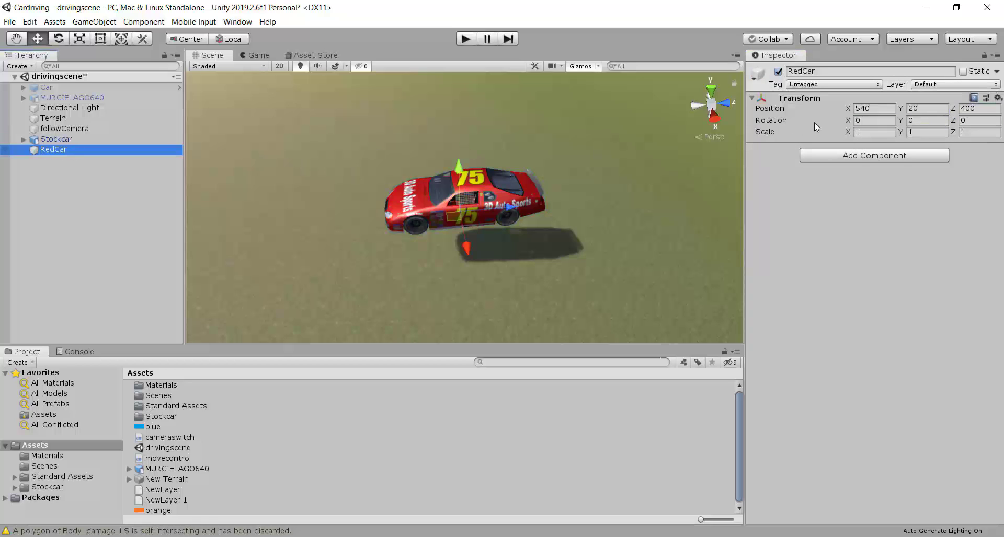
click(874, 108)
key(Tab)
key(Tab)
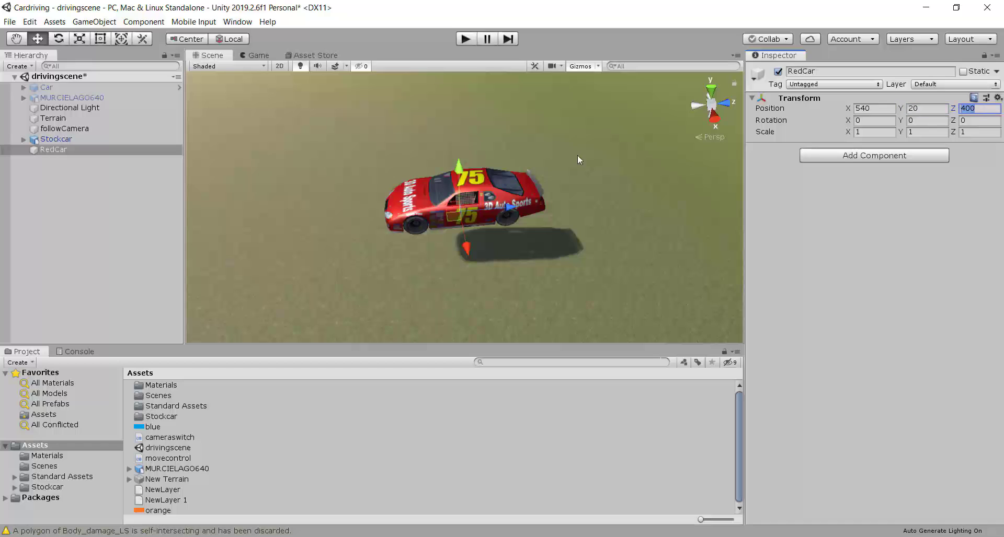
Make the Stockcar a child of RedCar and set the Stockcar's Y rotation to 180
drag(74, 139, 69, 149)
click(64, 139)
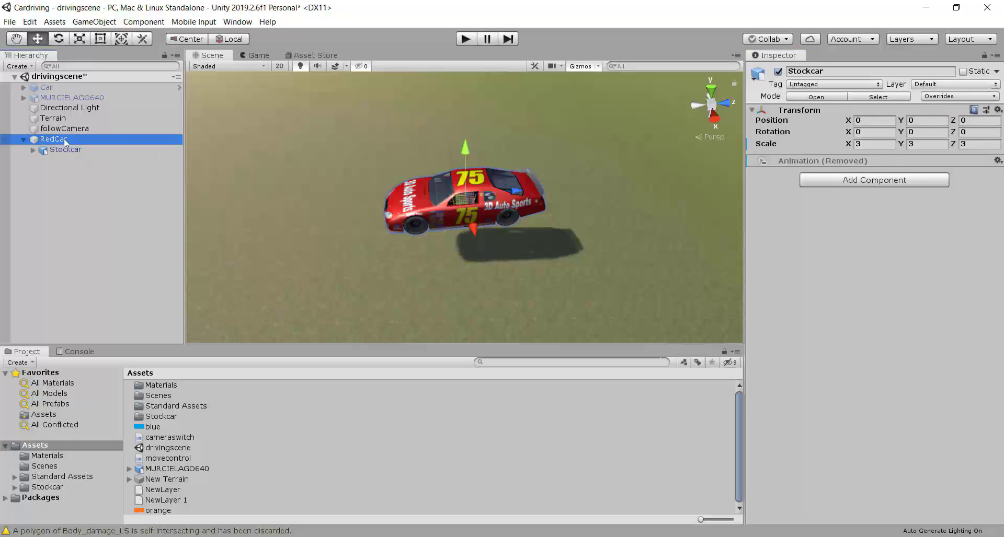
click(70, 150)
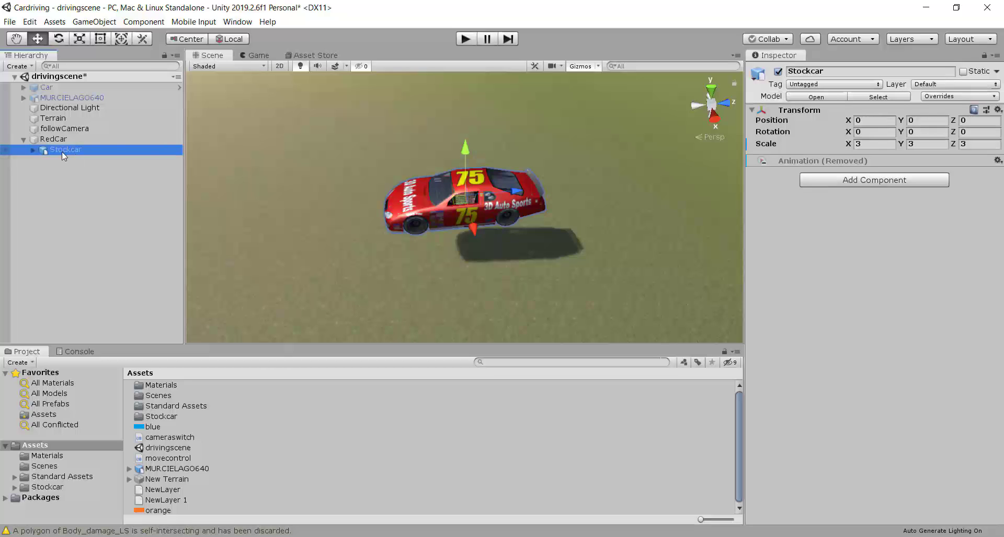
click(919, 133)
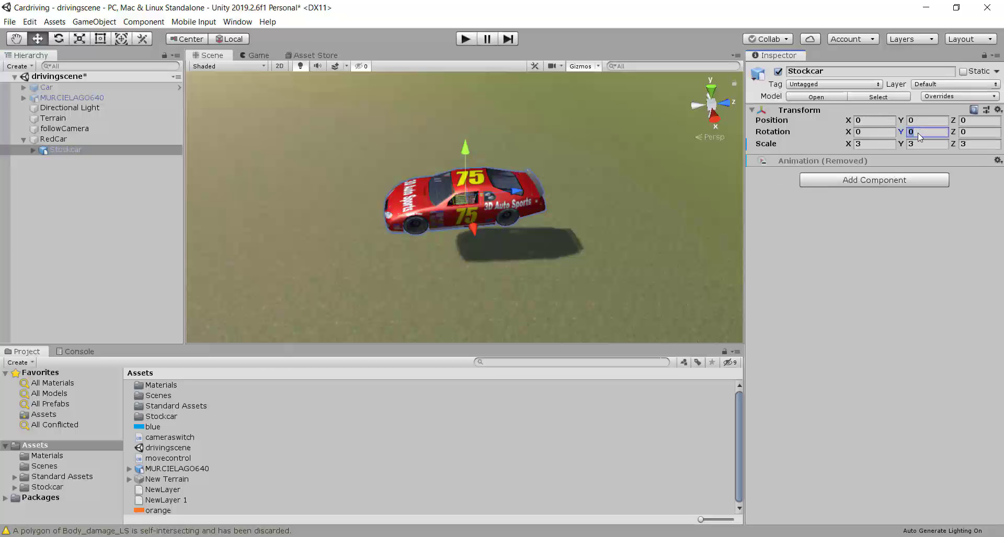
text(180)
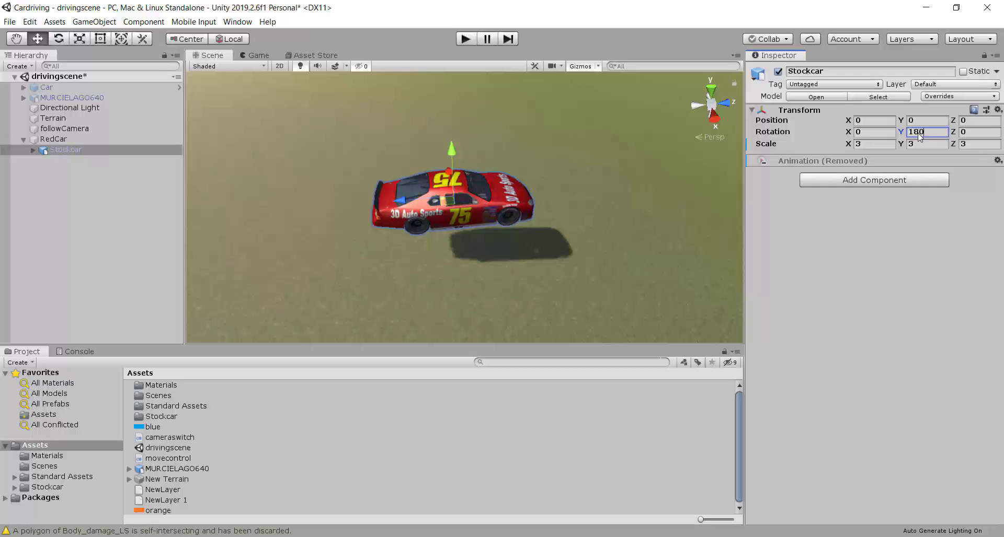
Move the RedCar parent object slightly along its Z axis, to about Z 400.5
click(64, 140)
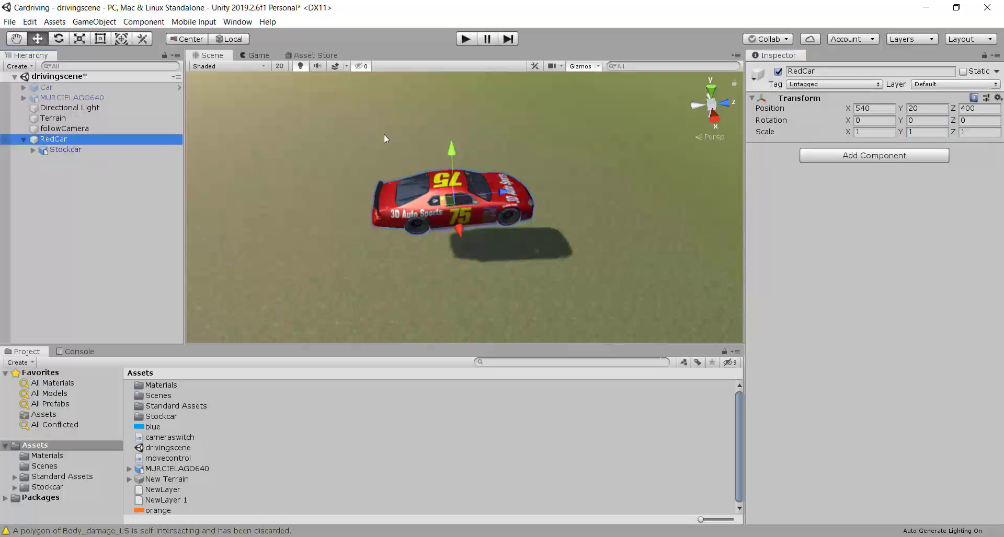
mouse_move(500, 190)
mouse_down()
mouse_move(578, 181)
mouse_move(501, 190)
mouse_move(530, 187)
mouse_move(512, 187)
mouse_up()
click(73, 149)
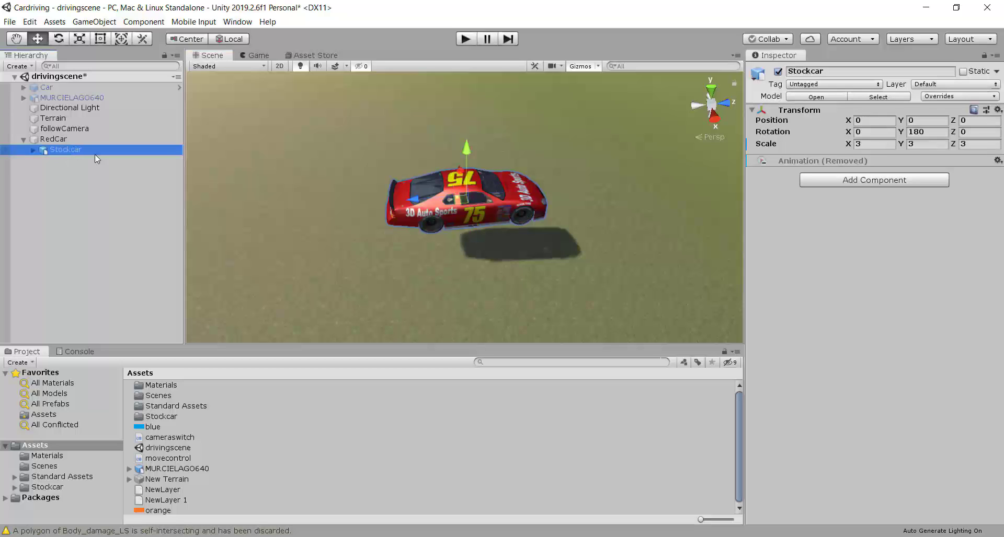
Attach the movecontrol script to the RedCar parent object and test the driving in play mode
click(69, 140)
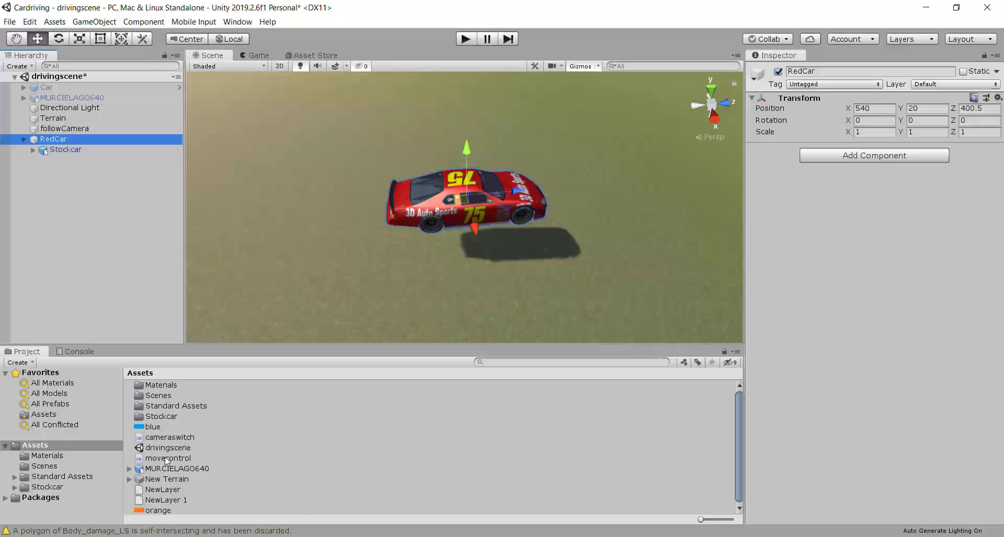
drag(167, 459, 859, 256)
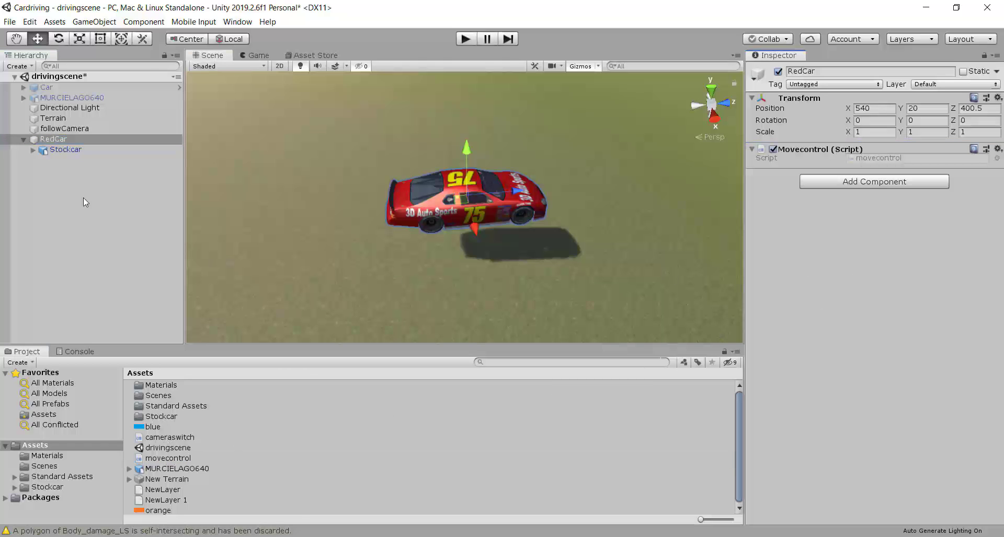
click(76, 152)
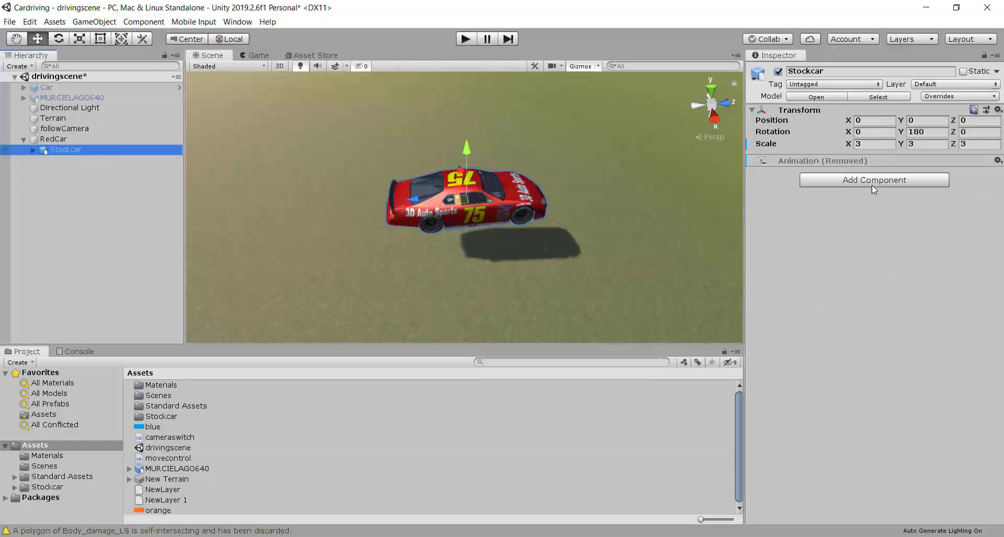
click(121, 139)
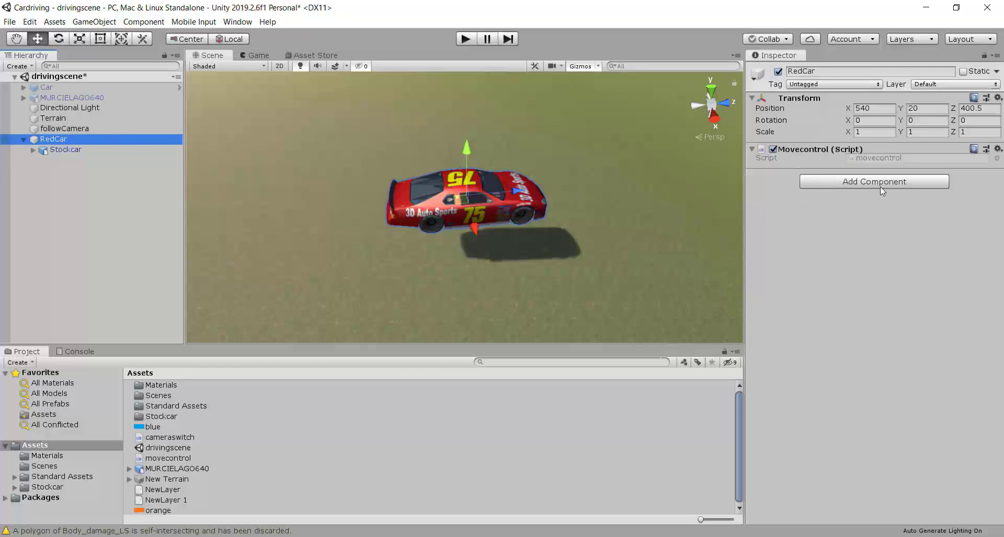
click(466, 39)
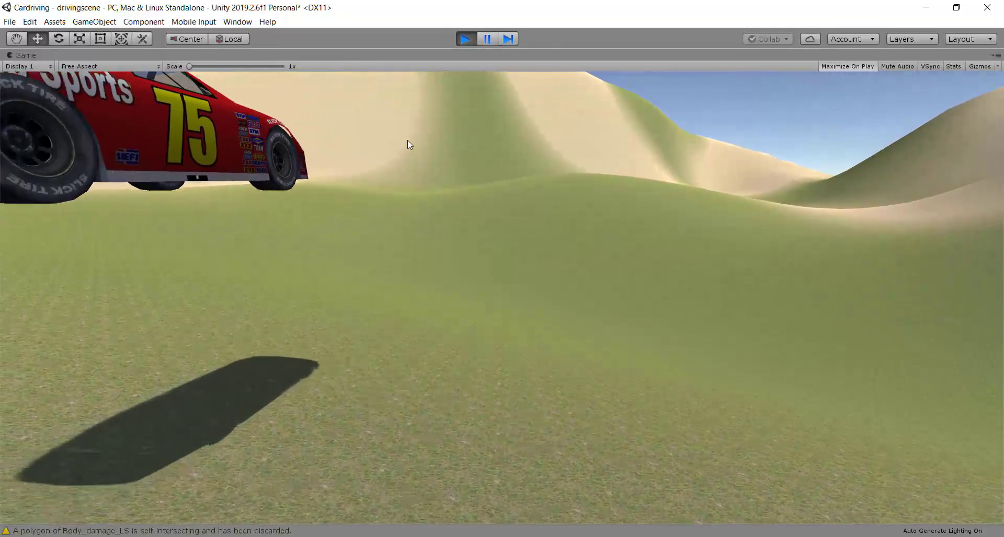
click(465, 39)
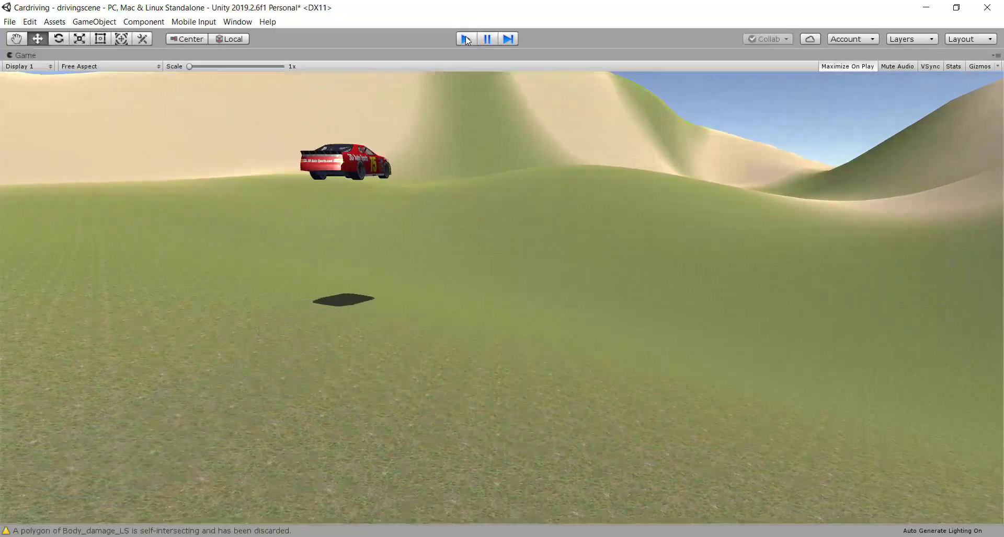
Add a Rigidbody physics component to RedCar and run the scene to test it
click(65, 139)
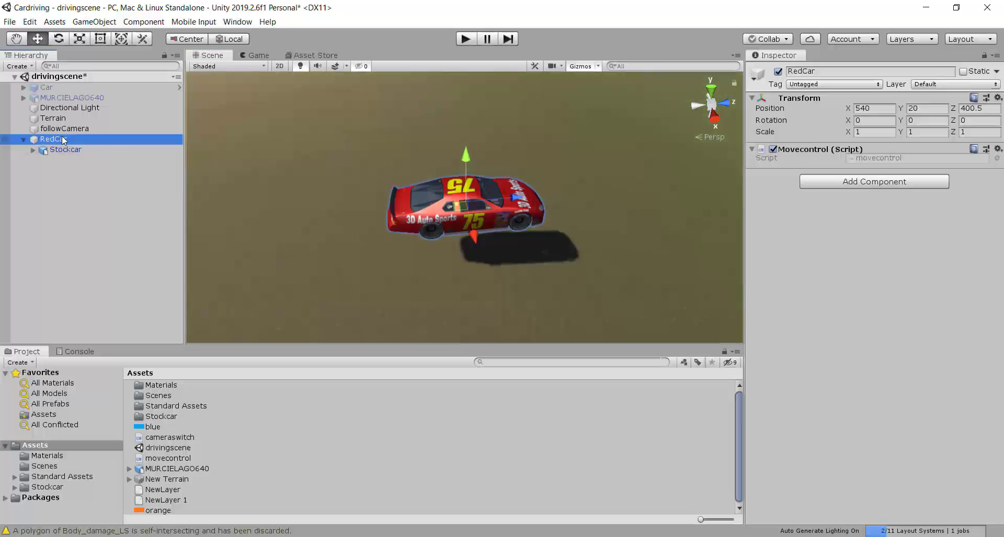
click(143, 22)
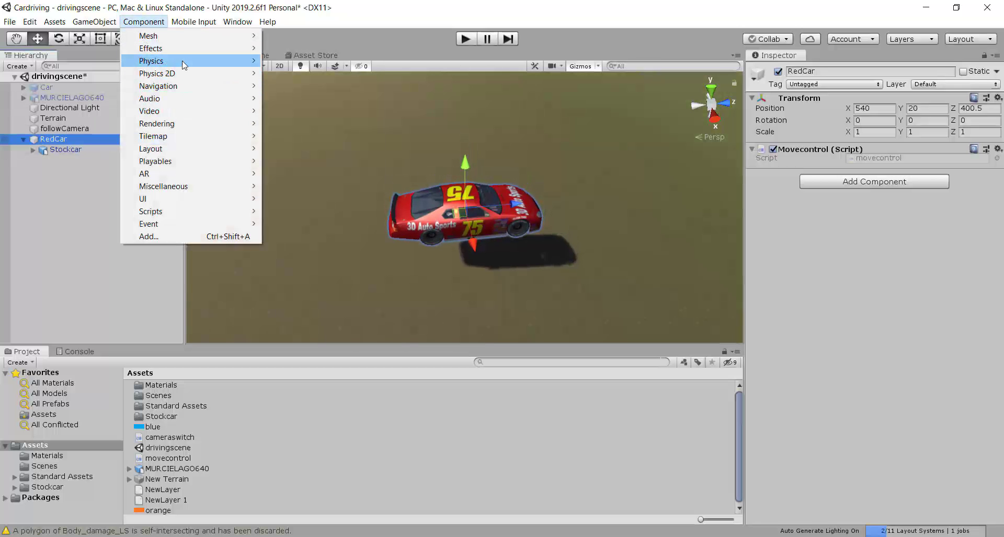
mouse_move(198, 61)
click(312, 61)
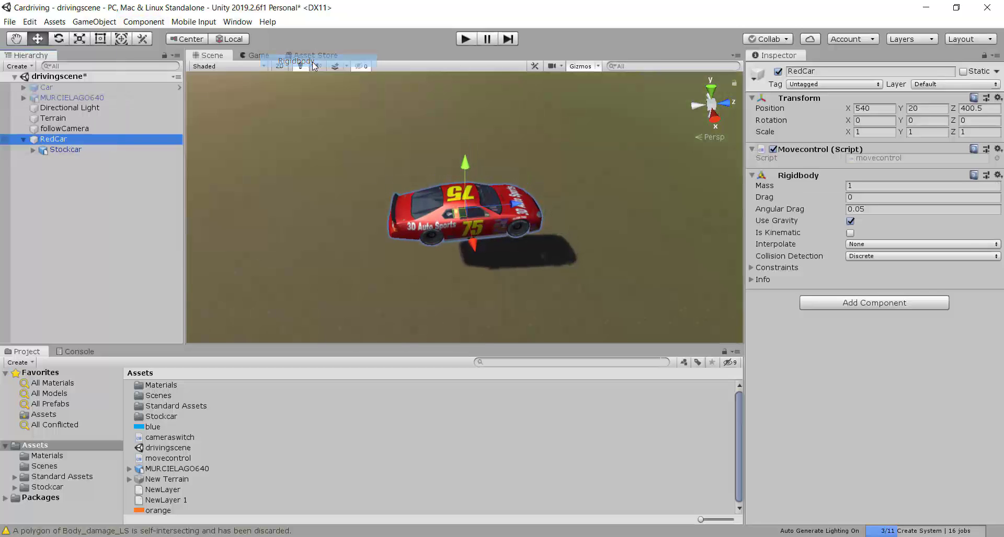
click(466, 39)
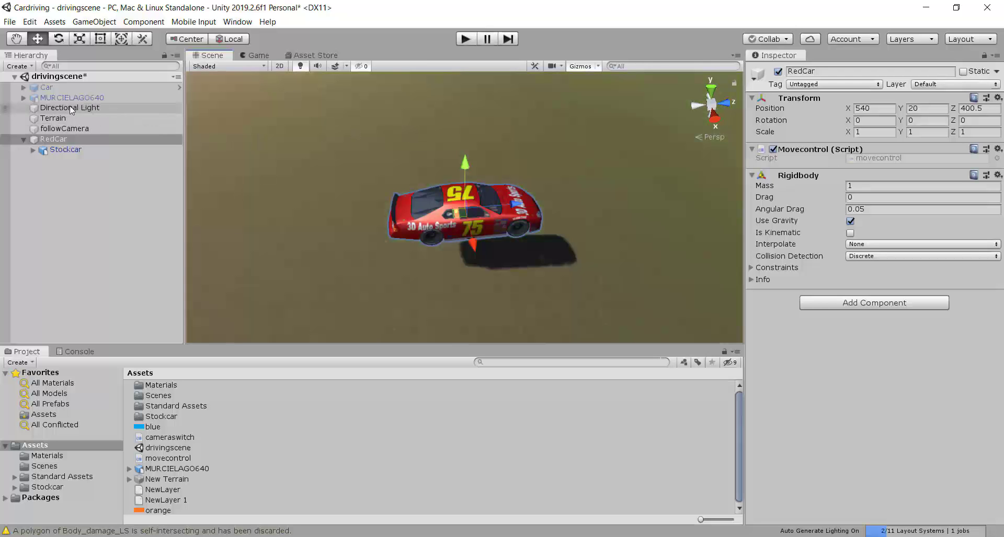
Set RedCar as the Smooth Follow target of followCamera and briefly run the scene to test it
click(69, 129)
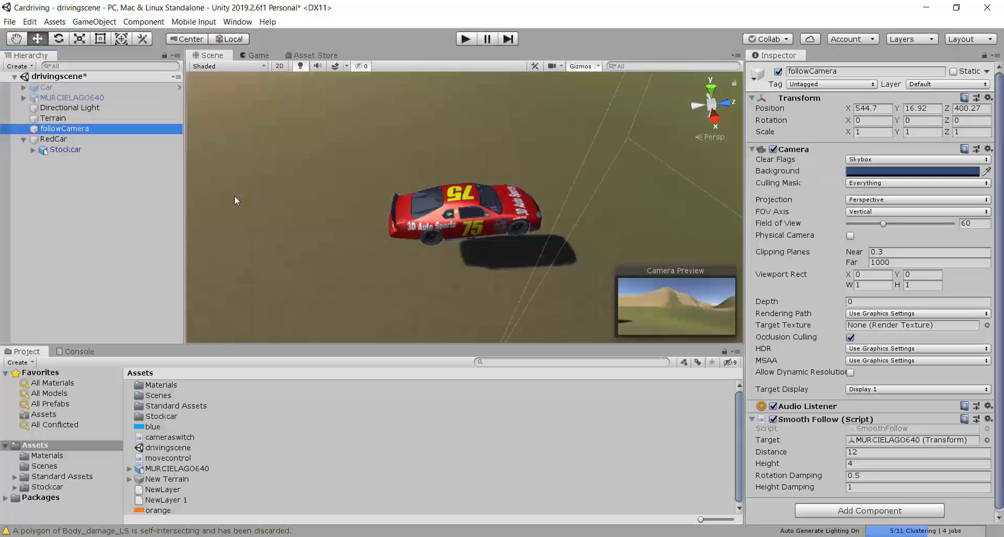
drag(58, 139, 912, 440)
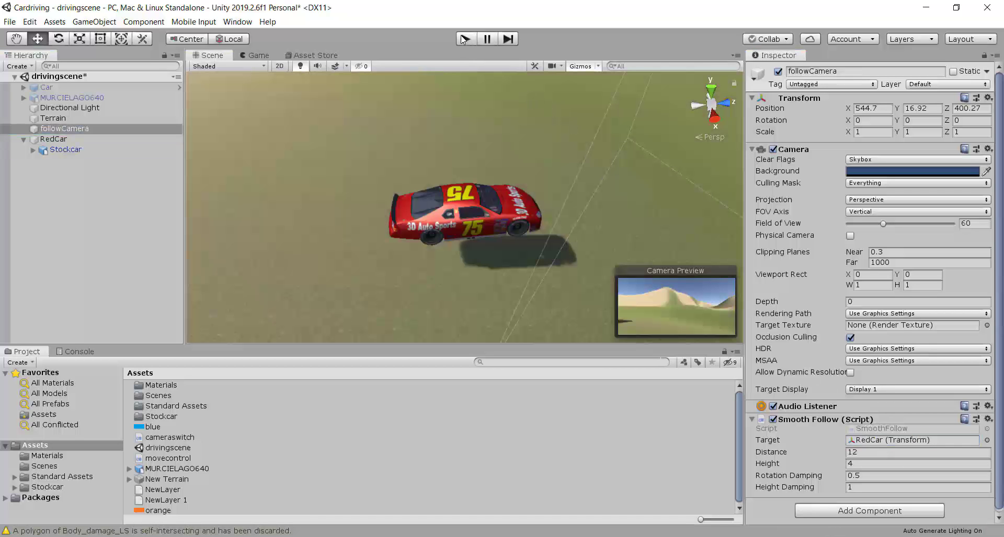
click(464, 39)
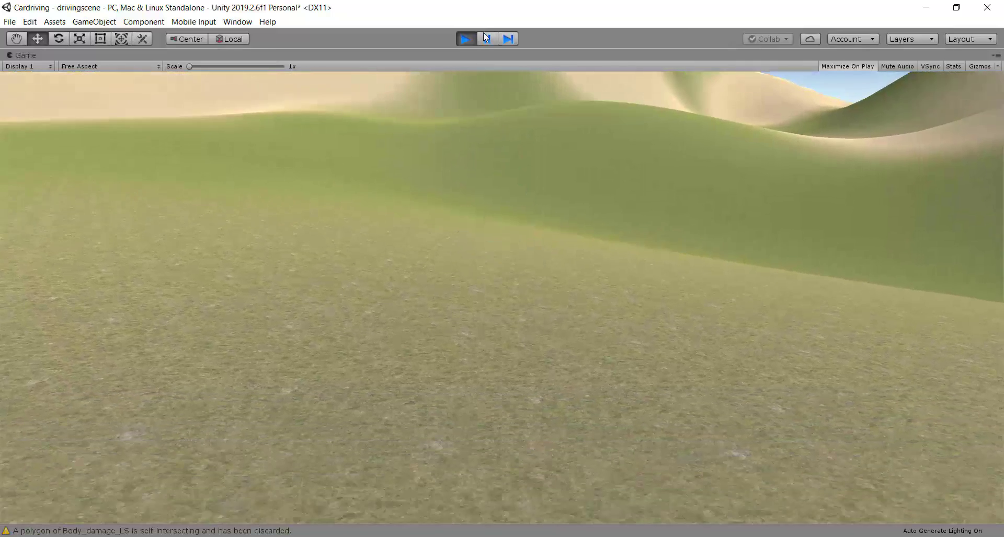
click(466, 39)
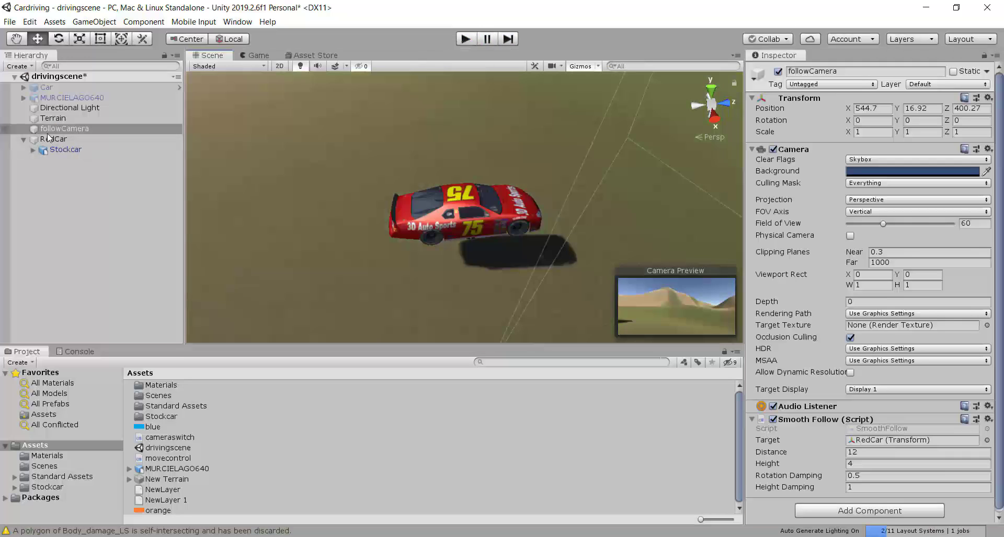
Try to add another Rigidbody component to RedCar
click(57, 139)
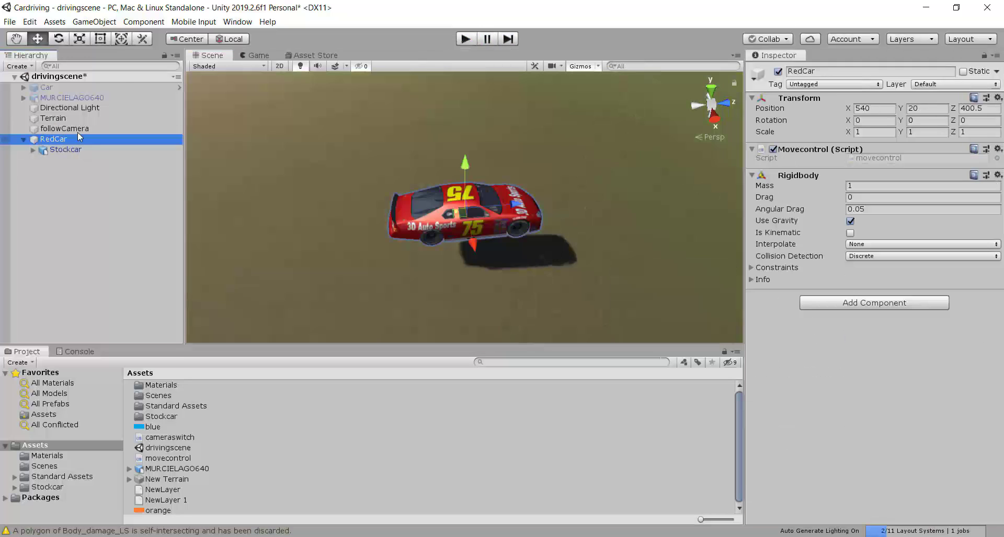
click(144, 21)
mouse_move(173, 61)
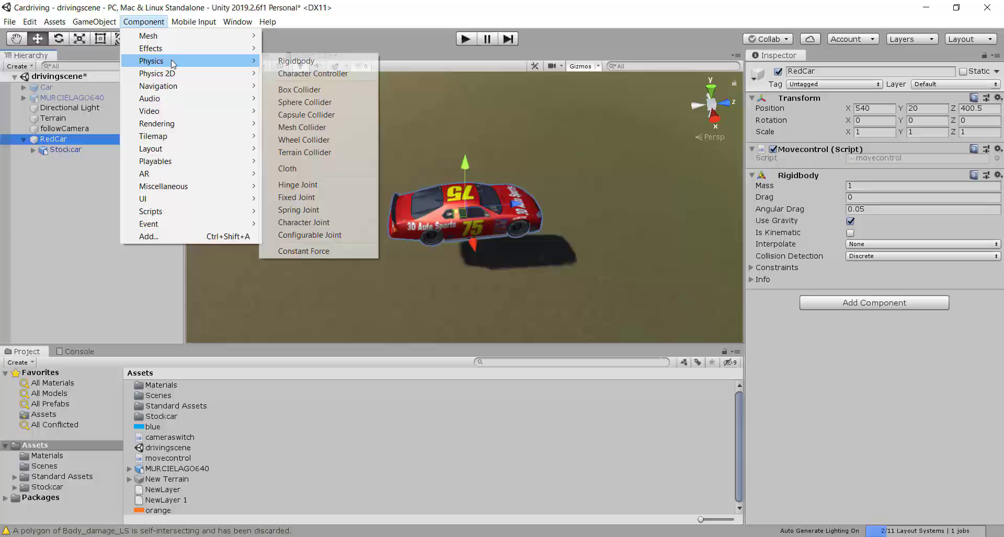
click(316, 61)
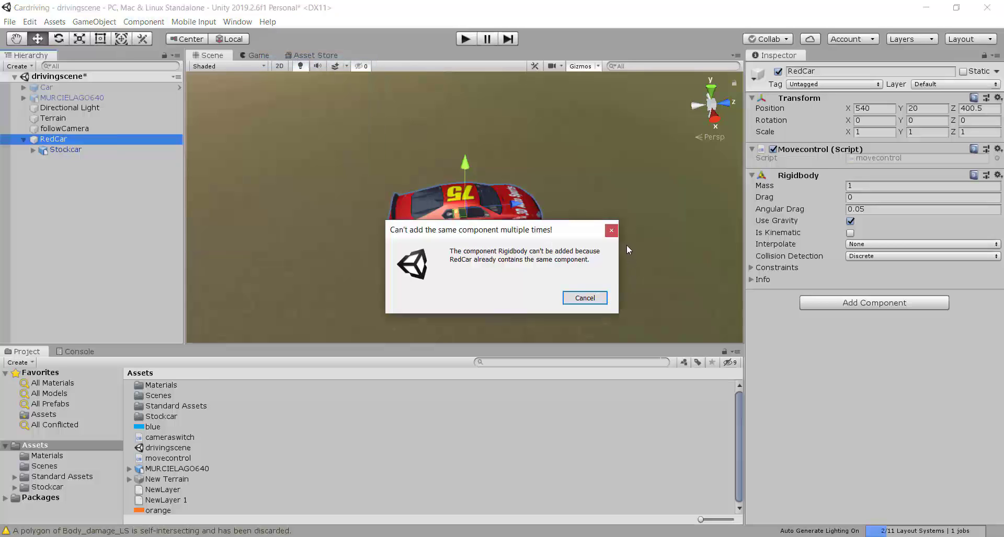
click(611, 230)
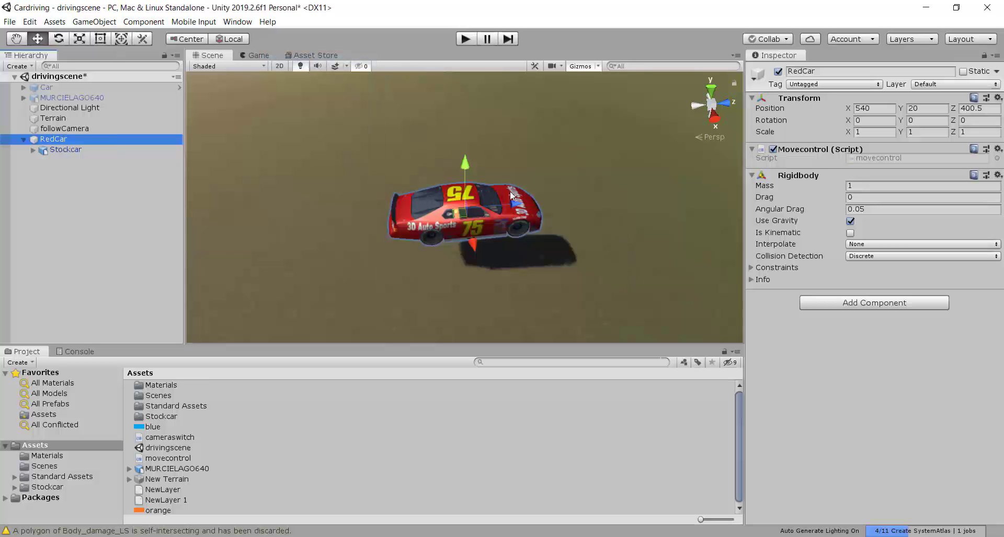
Add a Box Collider physics component to RedCar
click(148, 22)
mouse_move(246, 61)
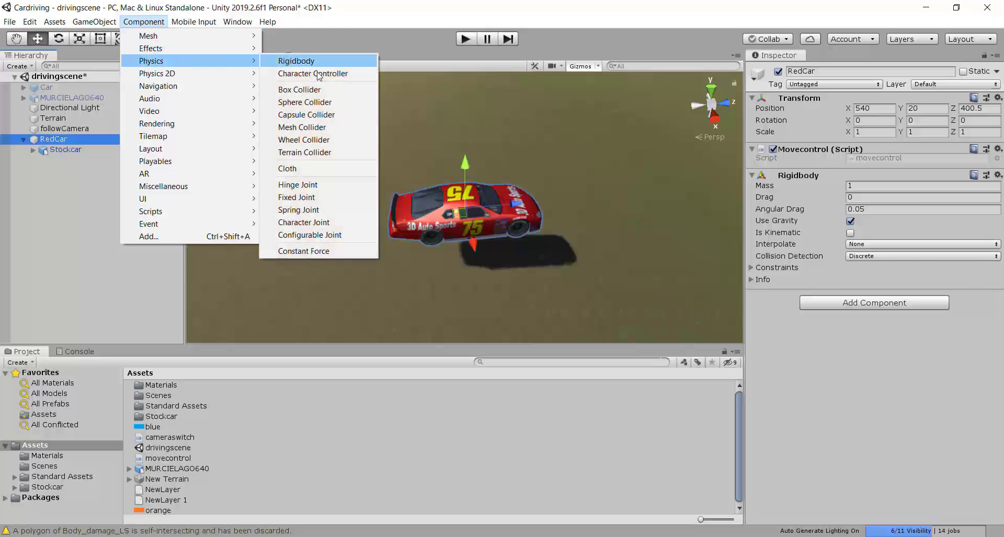
click(322, 93)
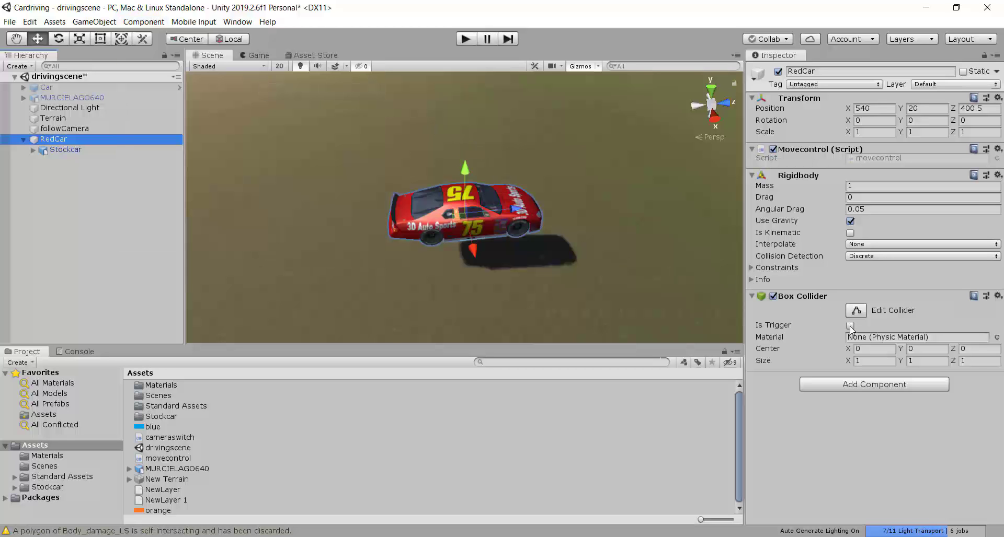
Set the size of RedCar's Box Collider to 5 on the X, Y and Z axes
alt+drag(476, 255, 507, 224)
alt+scroll(629, 230, down, 5)
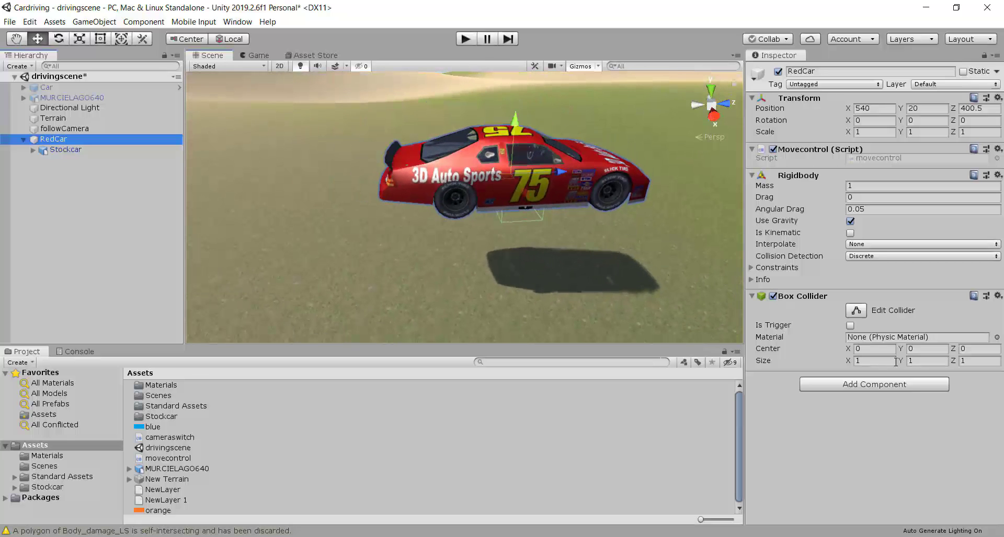
click(878, 367)
click(888, 361)
text(0)
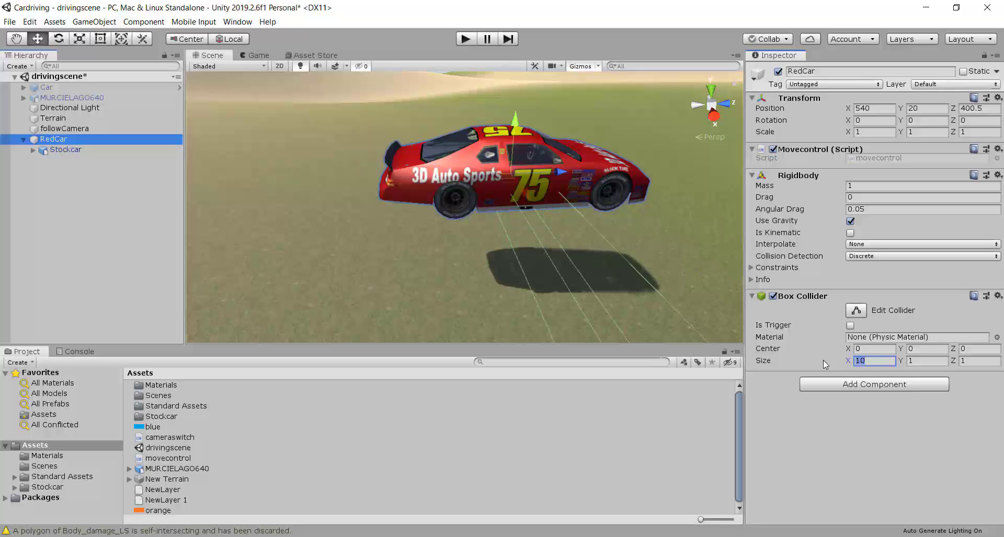
text(5)
click(930, 361)
text(5)
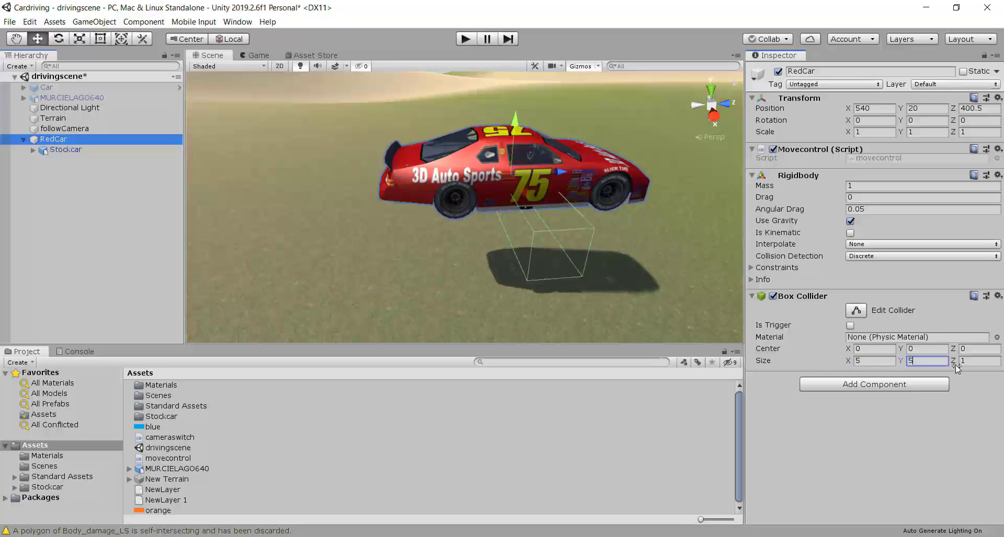
click(957, 360)
text(5)
scroll(604, 237, down, 2)
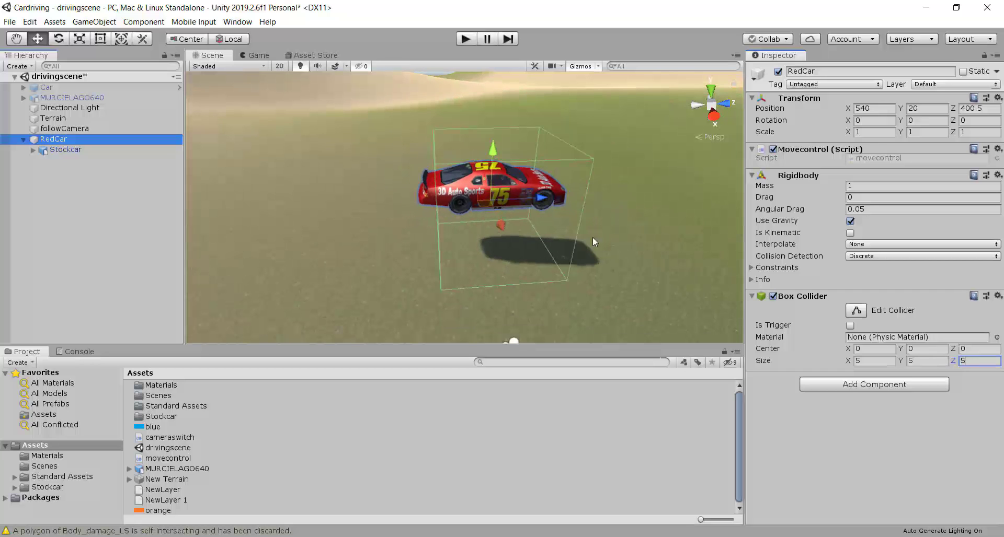
alt+drag(487, 231, 491, 251)
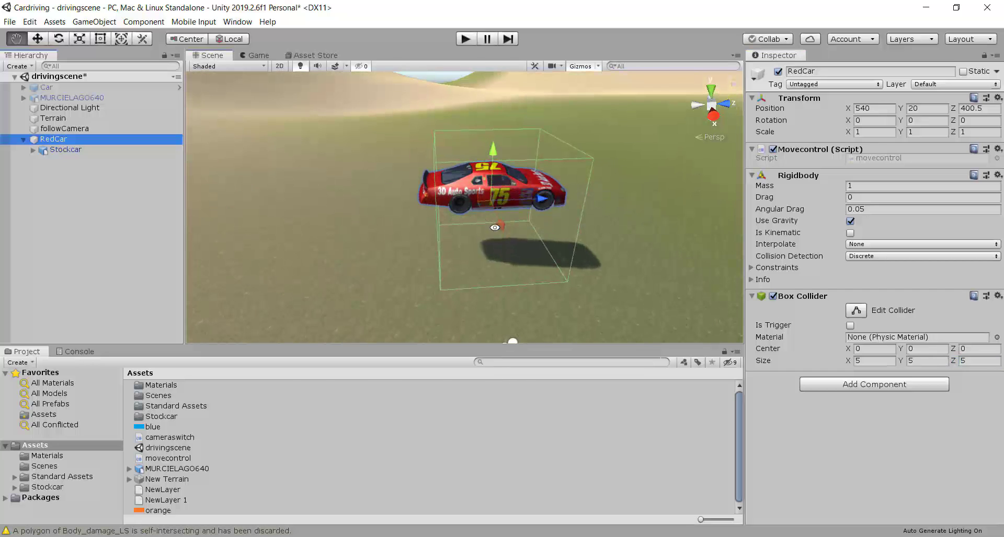
Set the RedCar Box Collider's Y size to 1 and its Y center to 0.5
click(922, 362)
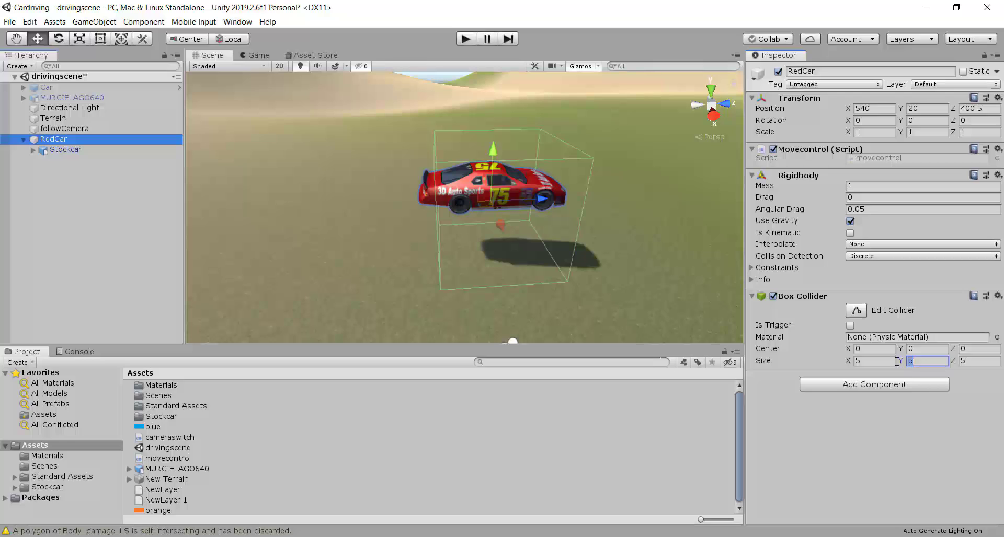
text(1)
click(926, 349)
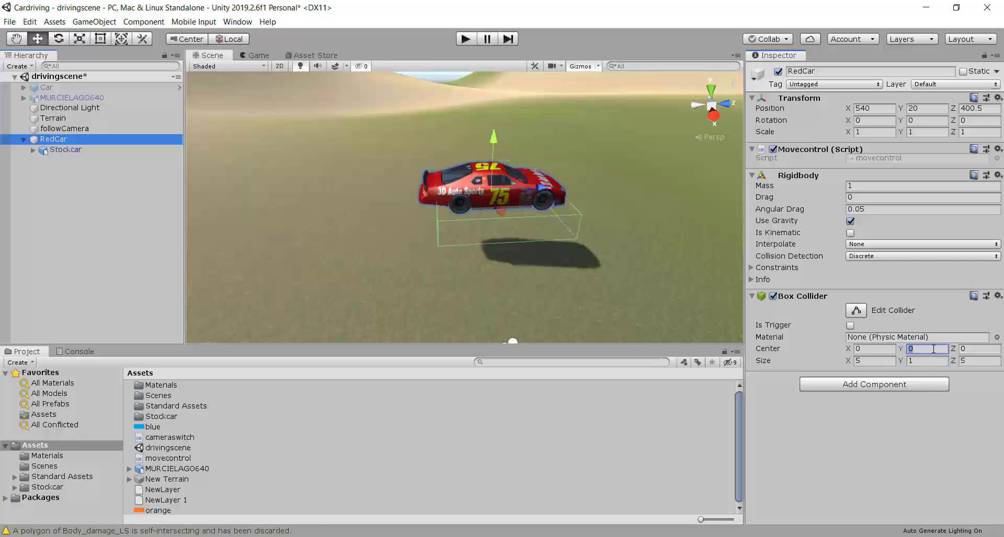
text(.5)
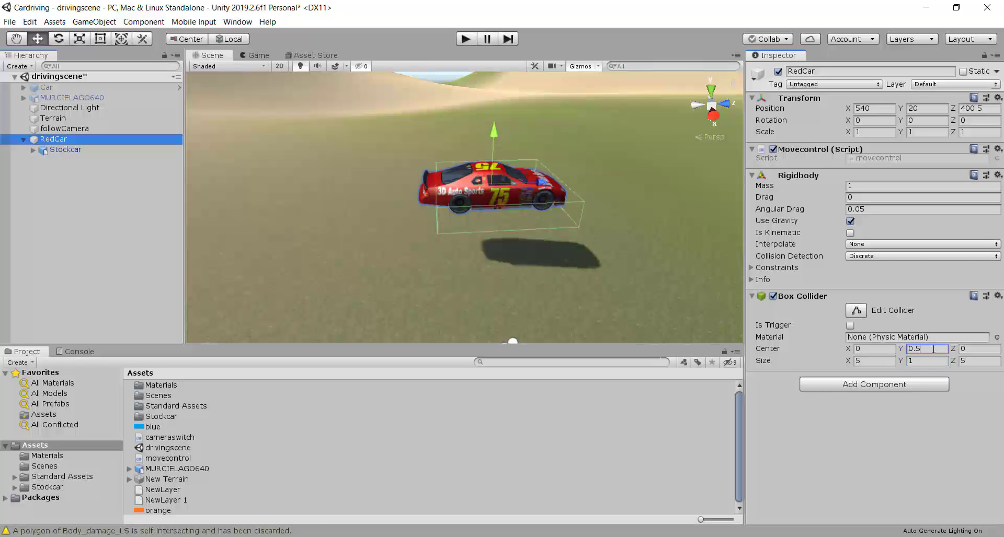
Fit the RedCar Box Collider to the car body with an X size of 2 and a Z size of 6
click(872, 360)
text(2)
scroll(509, 208, up, 2)
alt+drag(494, 222, 522, 261)
scroll(512, 183, up, 4)
alt+drag(515, 174, 516, 342)
click(974, 361)
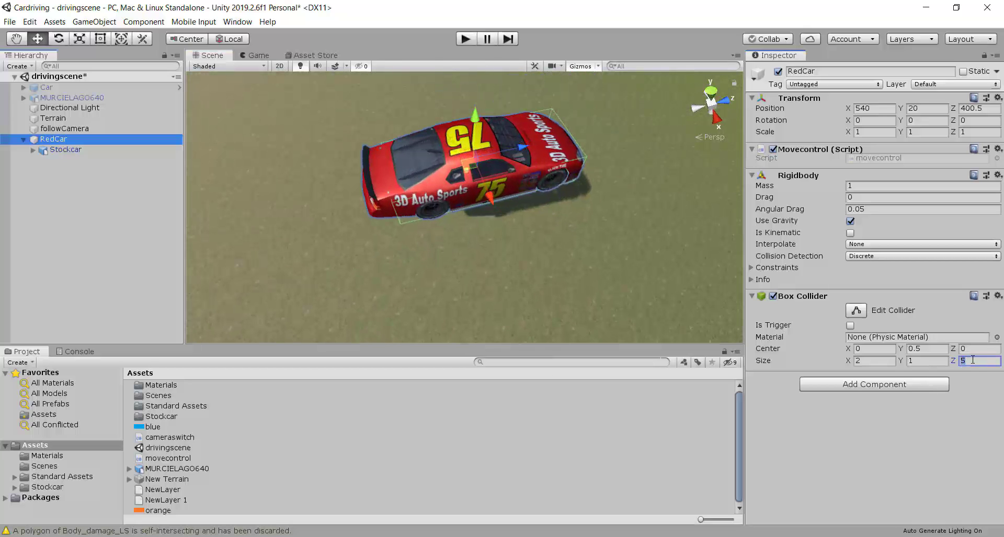
text(6)
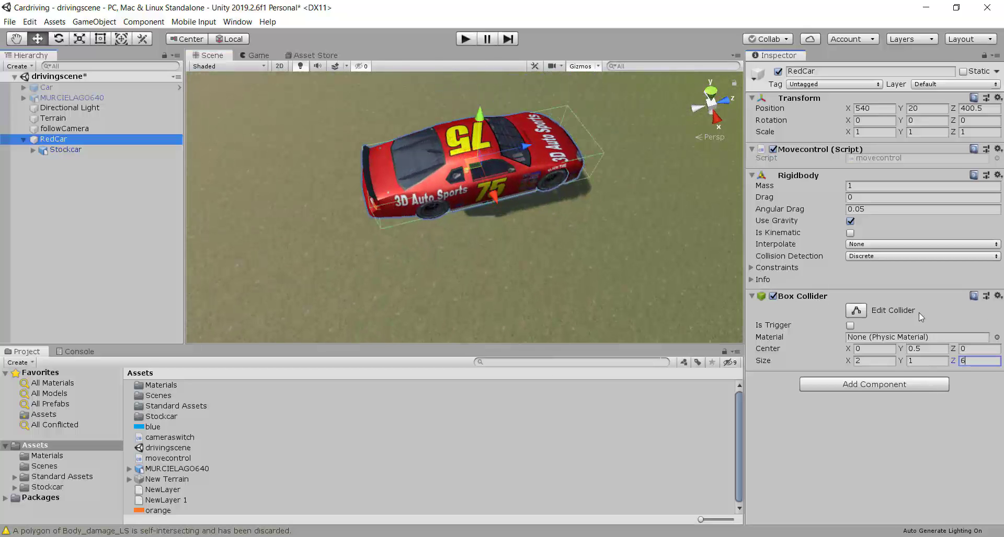
Align the RedCar Box Collider lengthwise with the car by setting its Z center to -0.3
alt+drag(568, 191, 595, 81)
scroll(595, 201, up, 6)
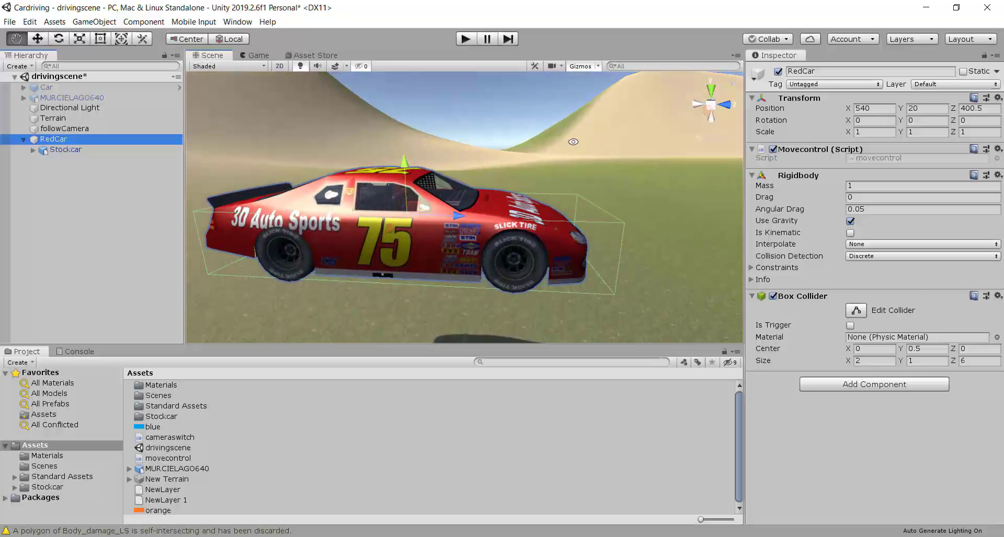
scroll(508, 262, down, 3)
scroll(509, 262, up, 3)
click(970, 349)
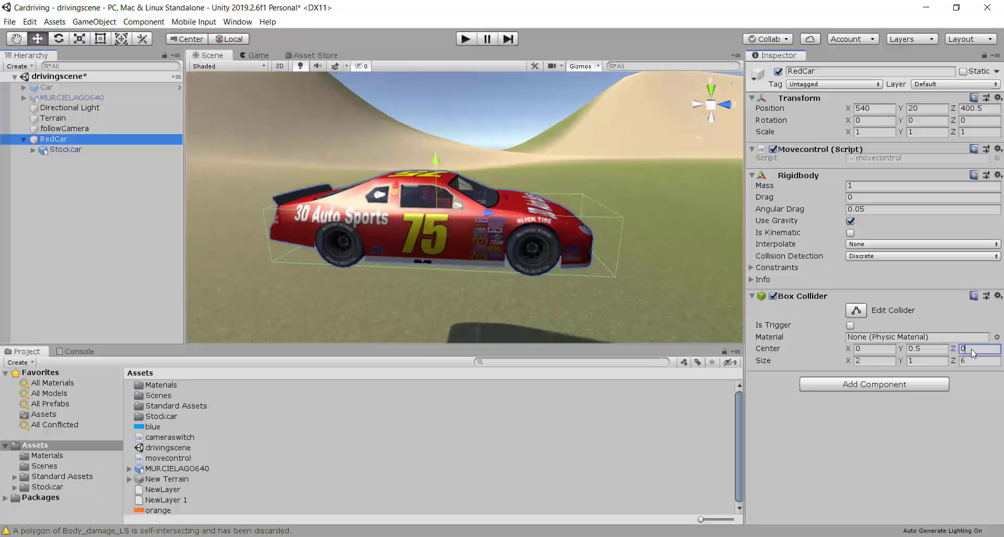
text(1)
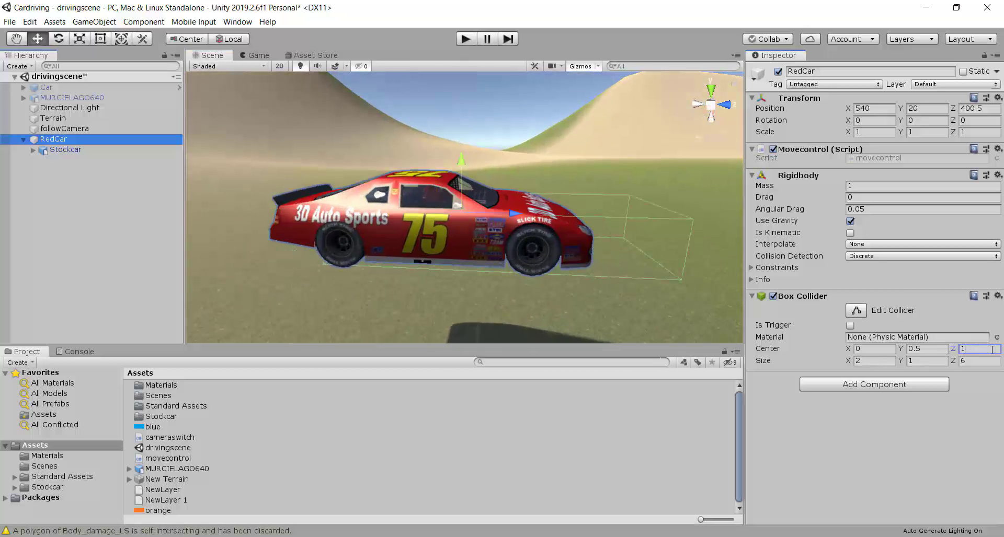
key(BackSpace)
text(-1)
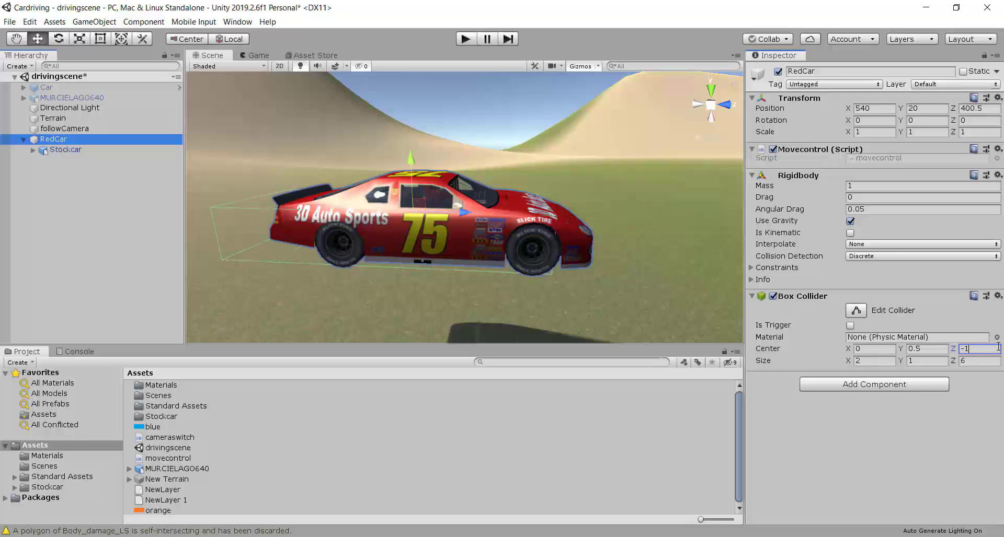
key(BackSpace)
text(0.)
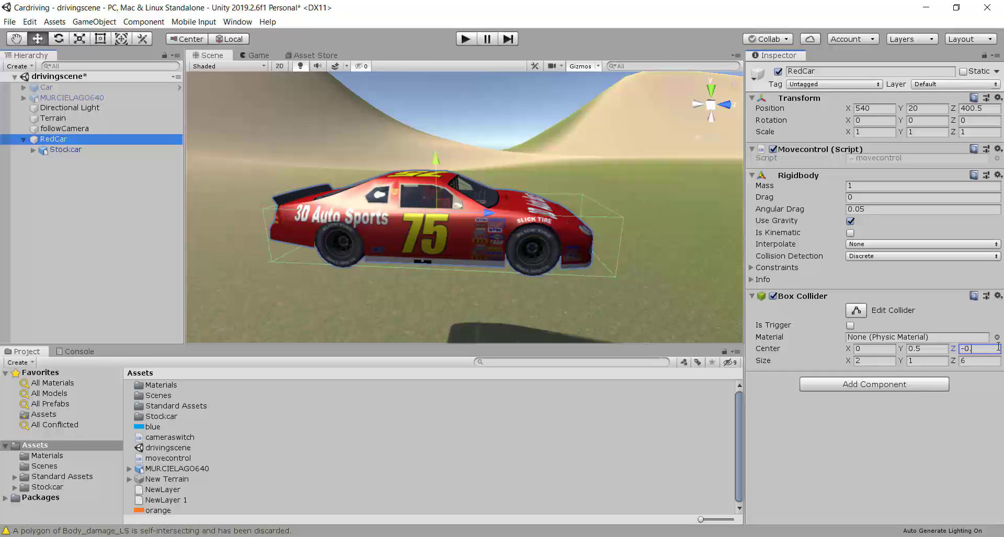
text(5)
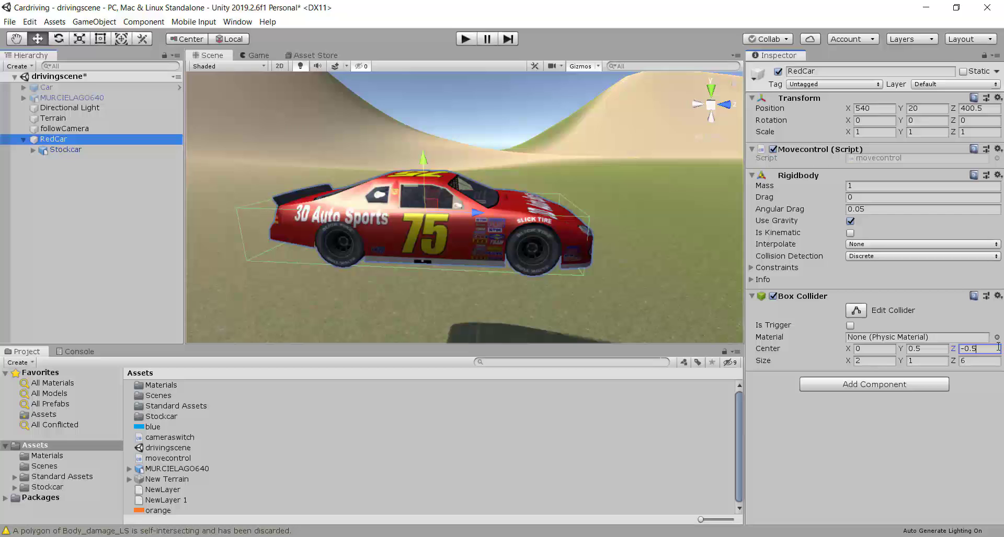
key(BackSpace)
text(3)
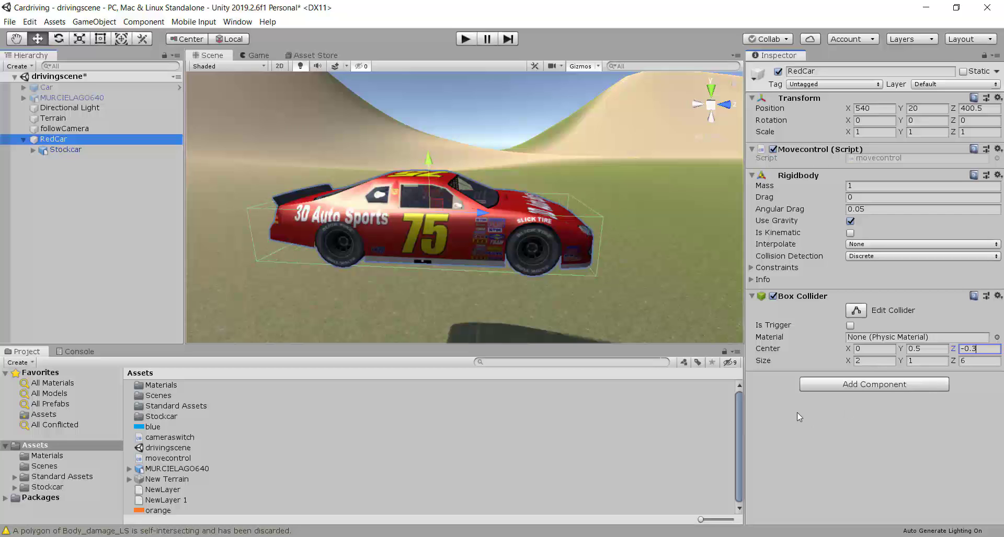
Set RedCar's Rigidbody mass to 4, drag to 1 and angular drag to 0.8
alt+drag(501, 251, 472, 216)
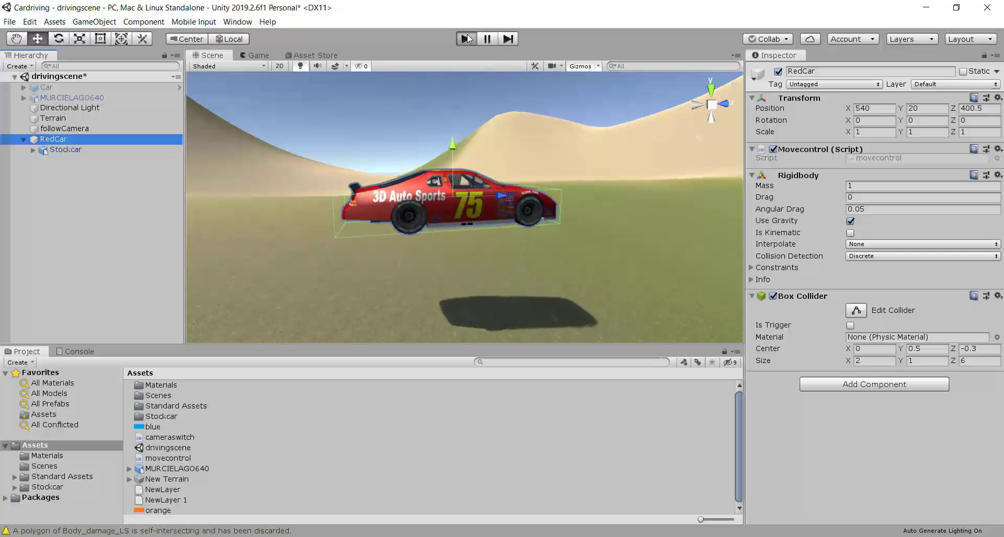
click(865, 196)
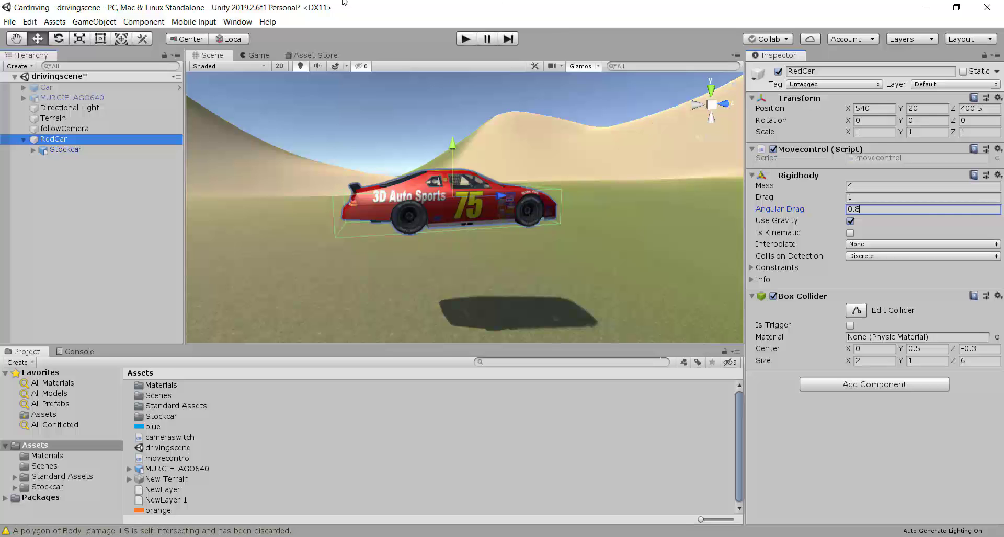
Run the scene, test-drive the red car forward with turns both ways across the terrain, and stop play mode
click(473, 39)
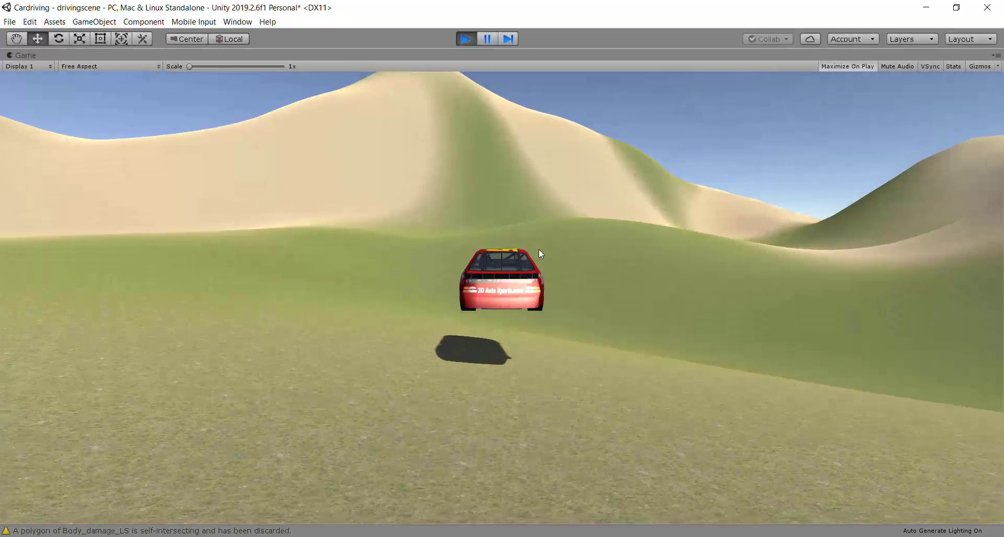
key(w)
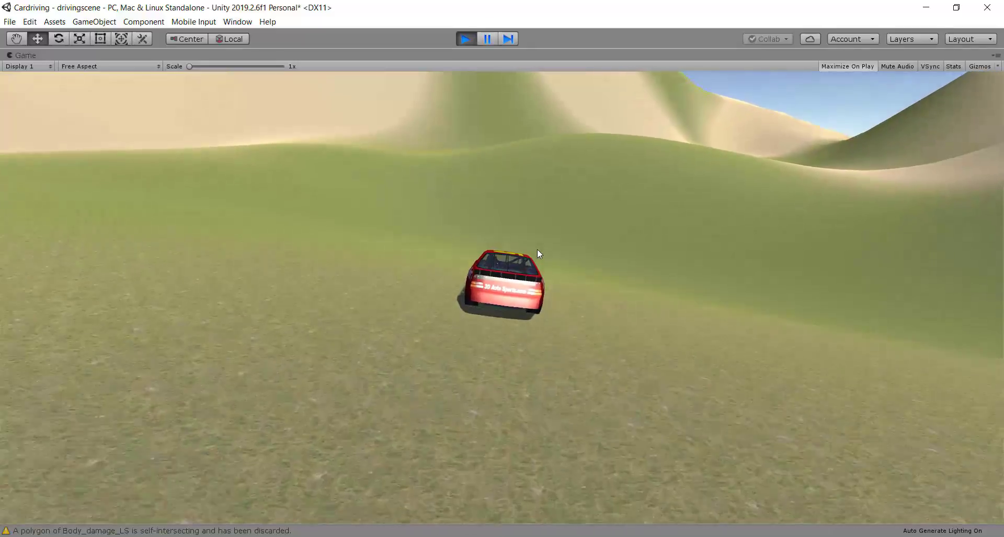
key(a)
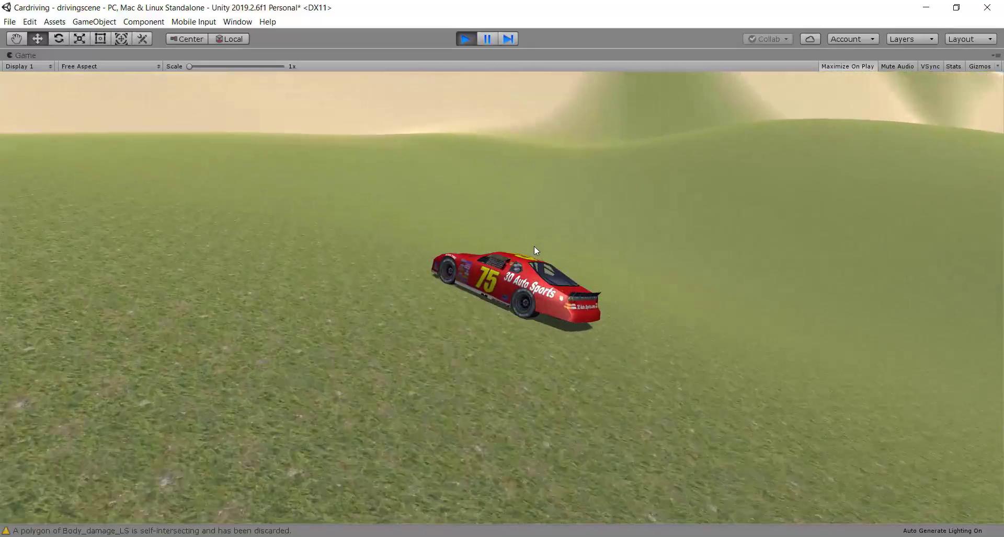
key(d)
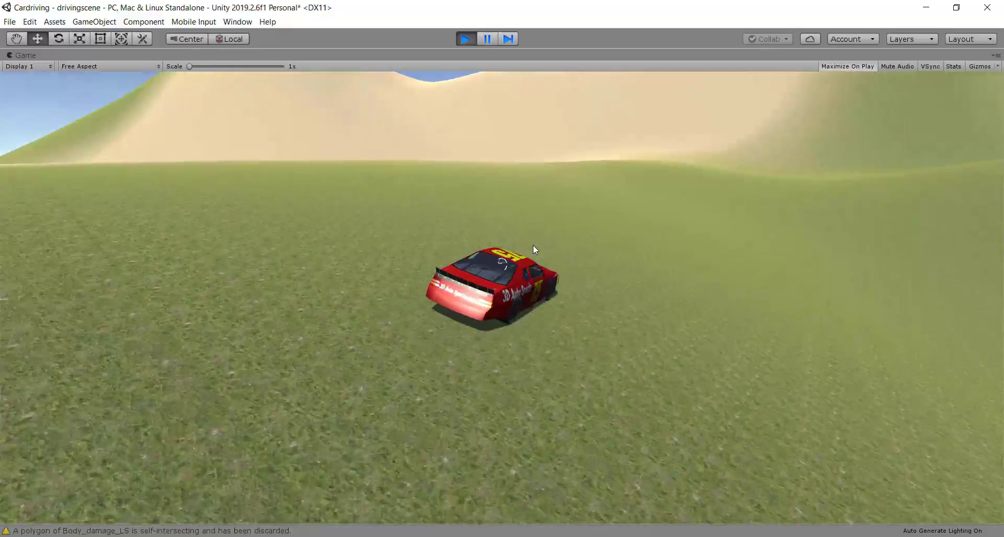
key(a)
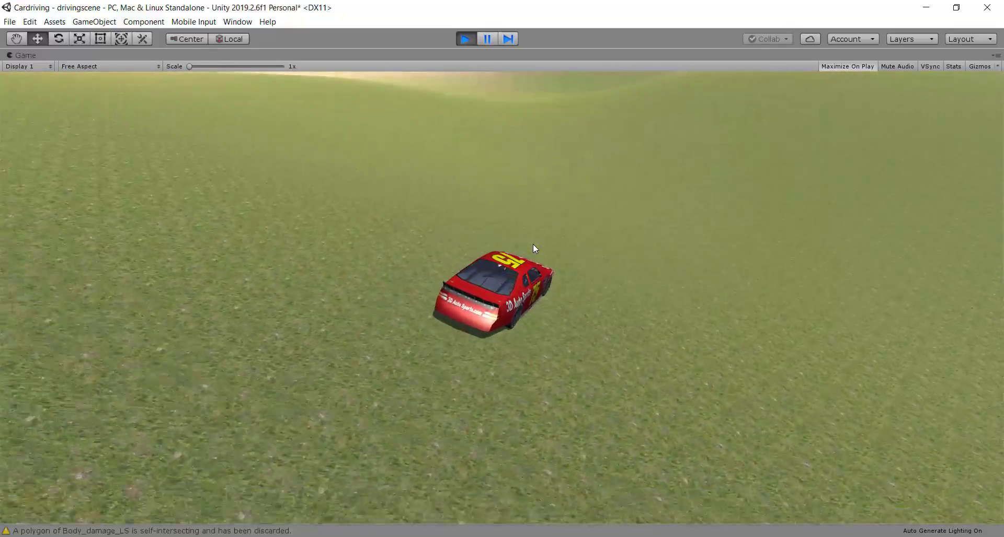
key(a)
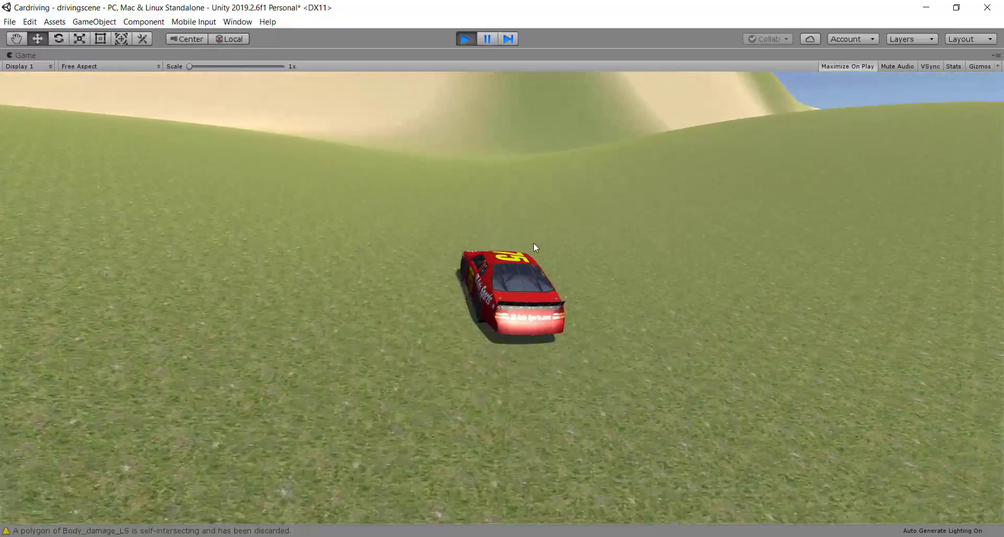
key(d)
key(d)
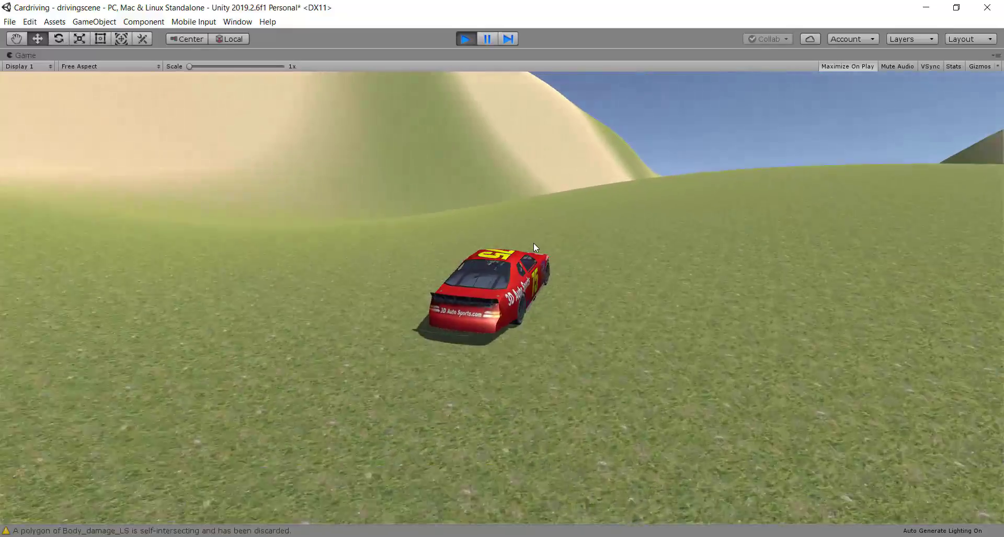
key(d)
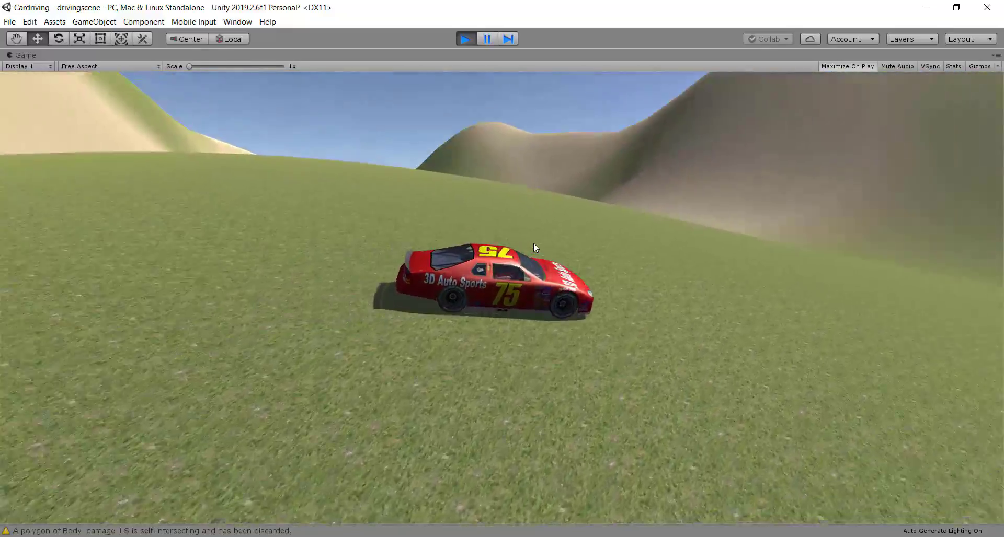
key(a)
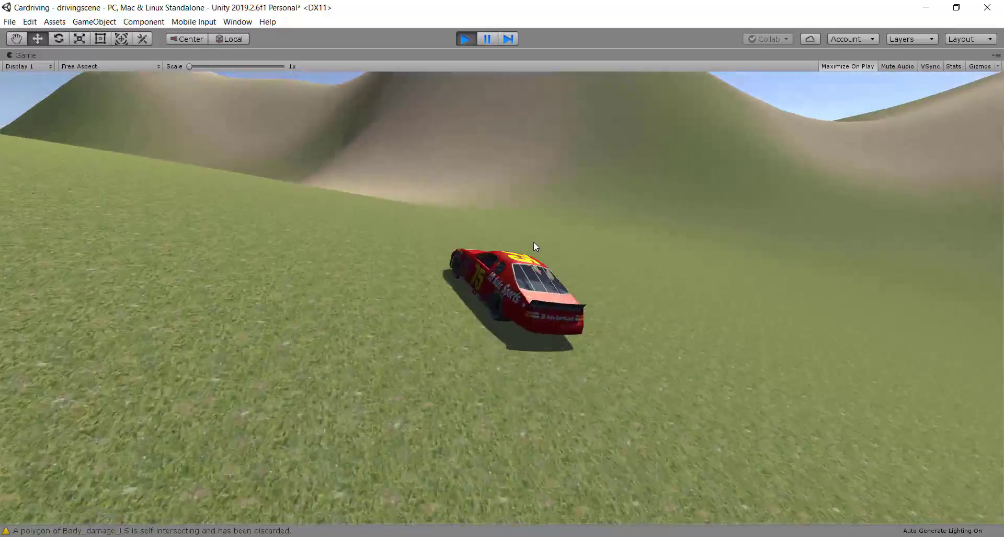
key(a)
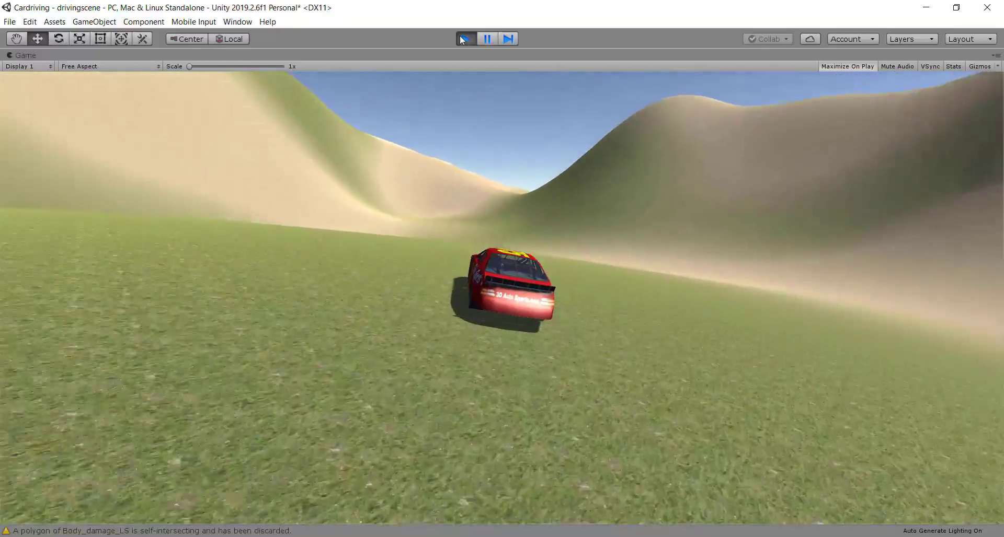
click(461, 38)
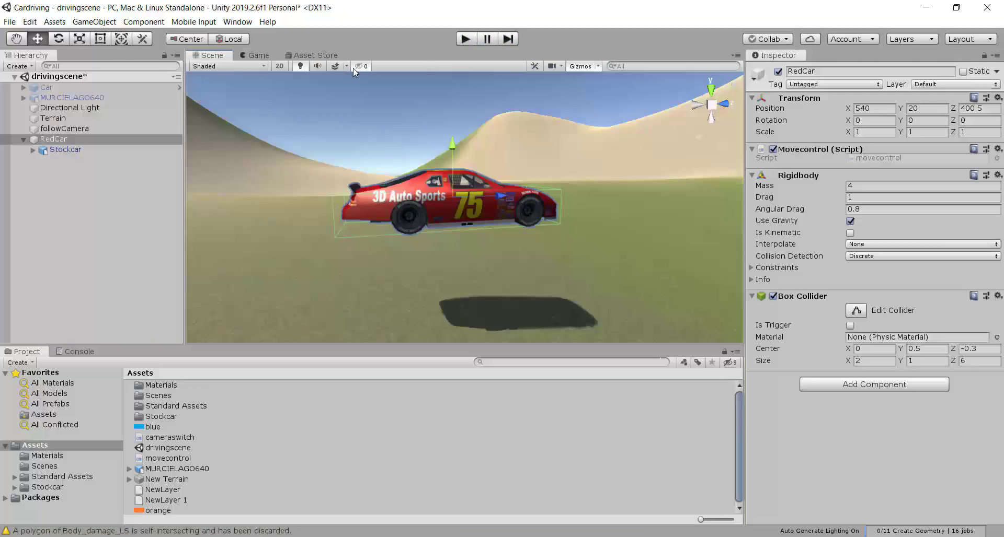
Reactivate the Car and MURCIELAGO640 objects together so all three cars are in the scene
click(55, 95)
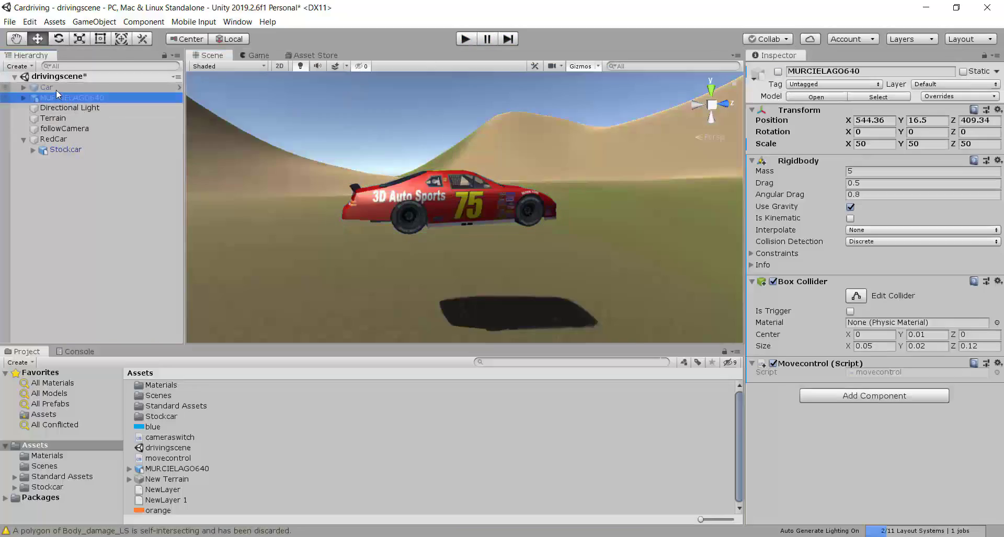
ctrl+click(54, 88)
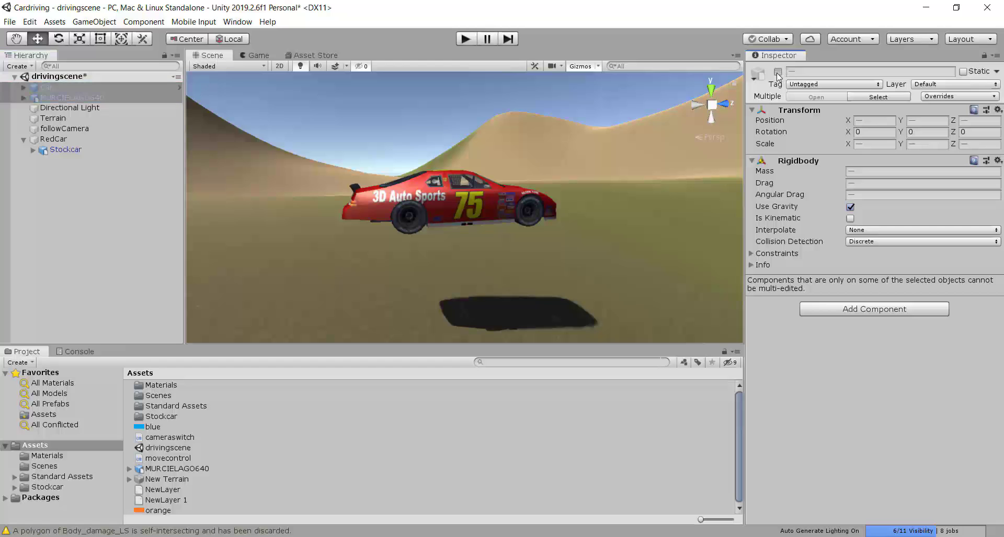
scroll(510, 201, down, 10)
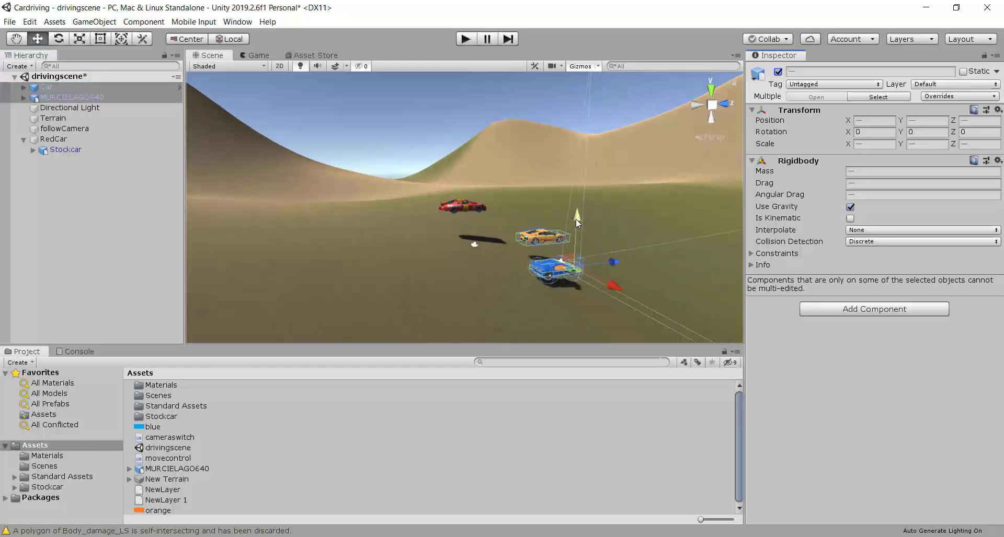
alt+drag(443, 244, 490, 362)
alt+scroll(583, 193, up, 8)
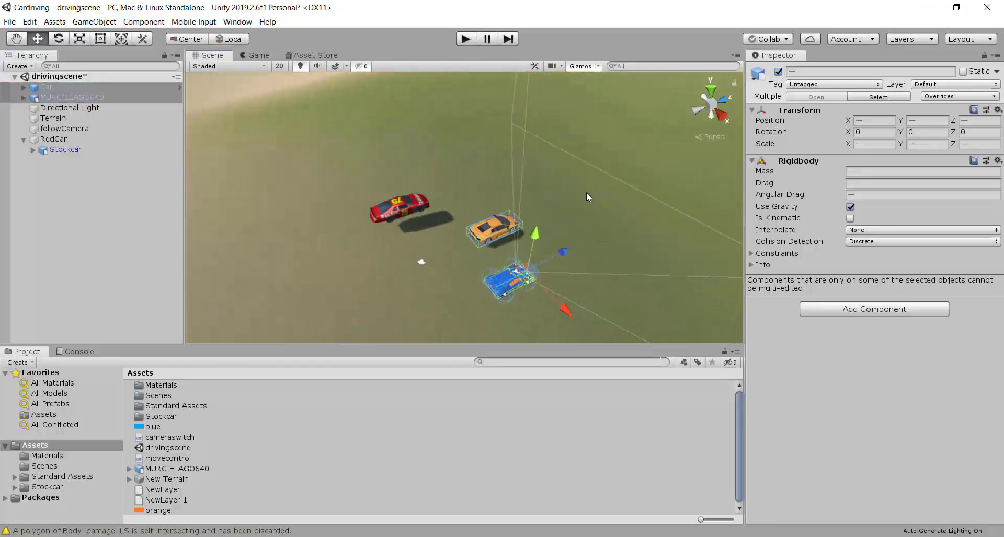
click(585, 193)
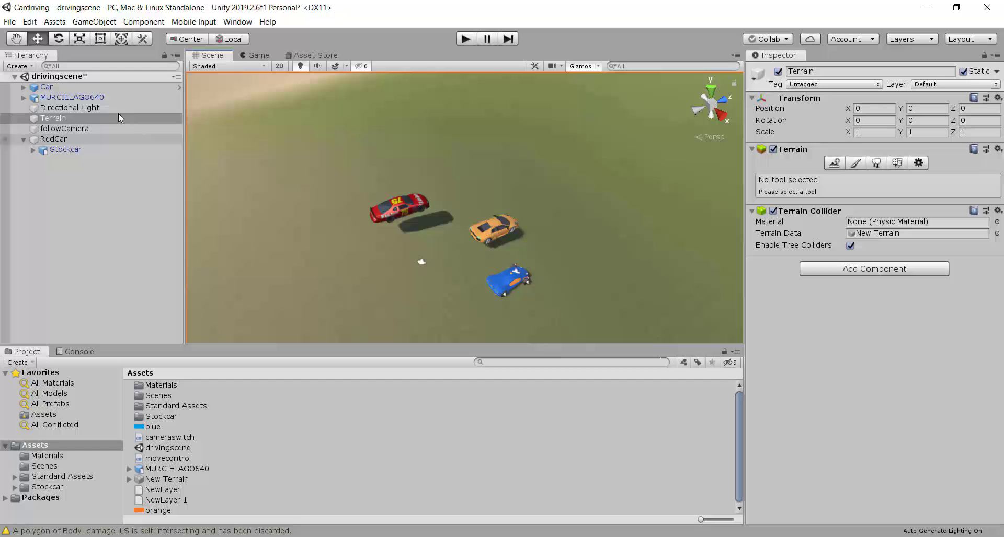
Review the Car, MURCIELAGO640 and RedCar objects in the scene, with RedCar's hierarchy collapsed
click(58, 91)
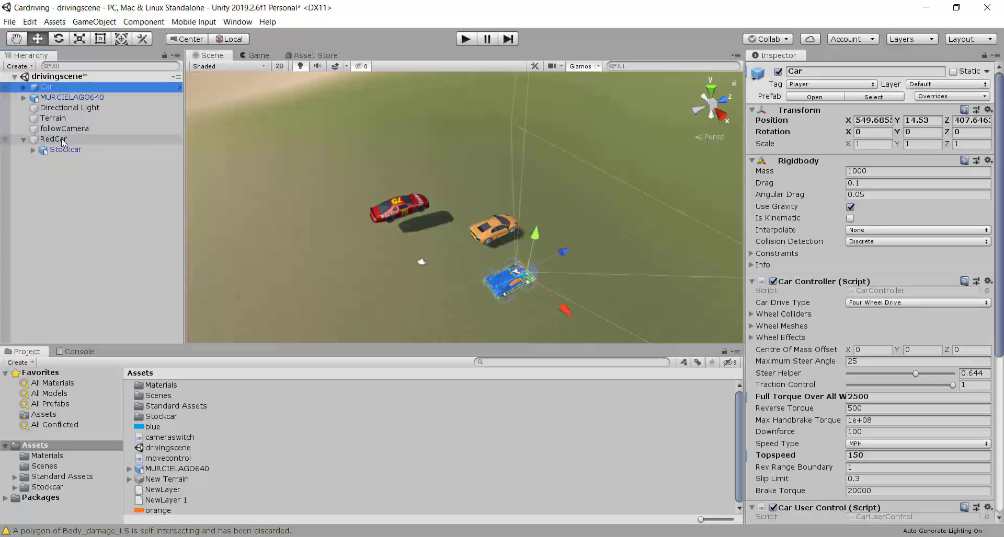
click(23, 139)
click(48, 139)
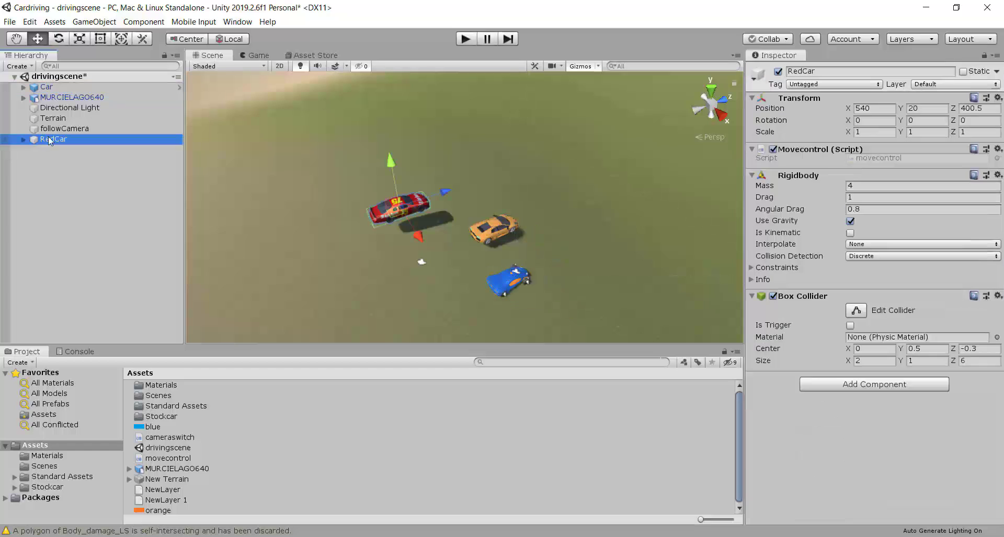
click(47, 87)
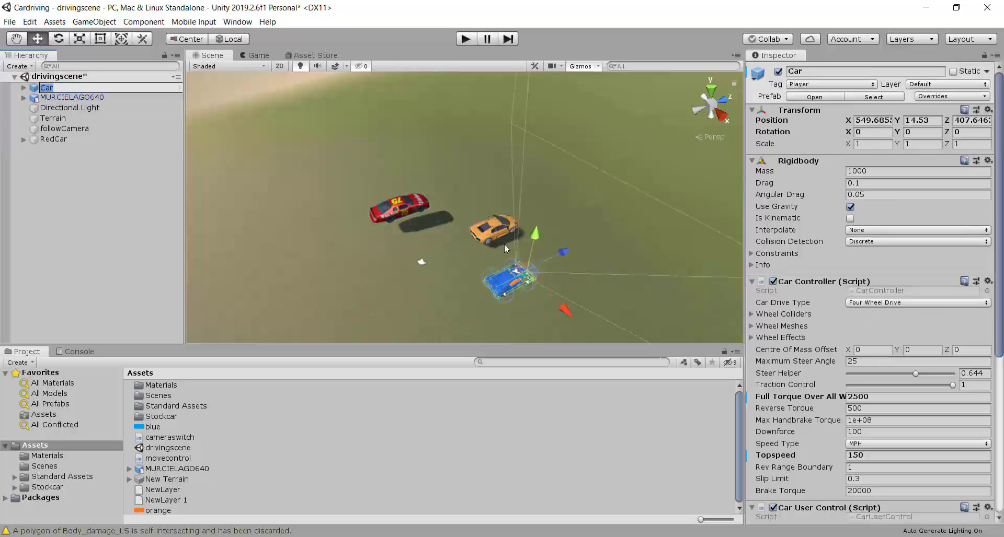
double_click(77, 96)
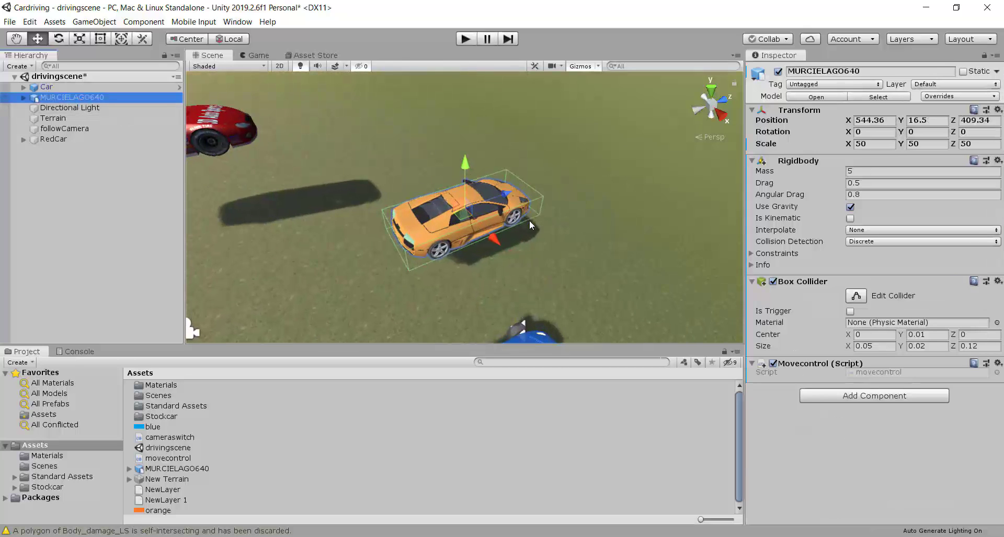
scroll(529, 220, down, 3)
click(56, 139)
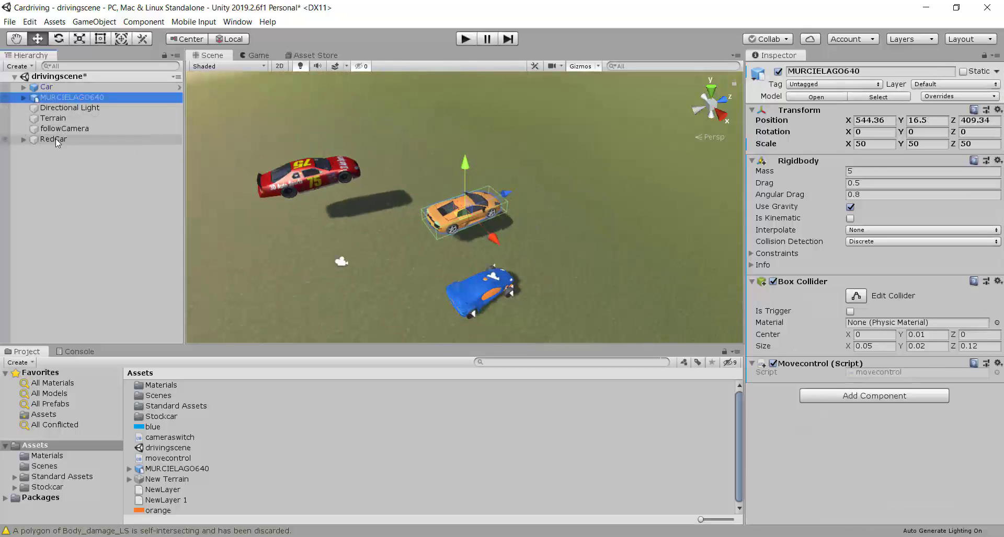
Move RedCar along the Z axis to about 407.57, closer to the other two cars, and check their settings
drag(356, 164, 468, 162)
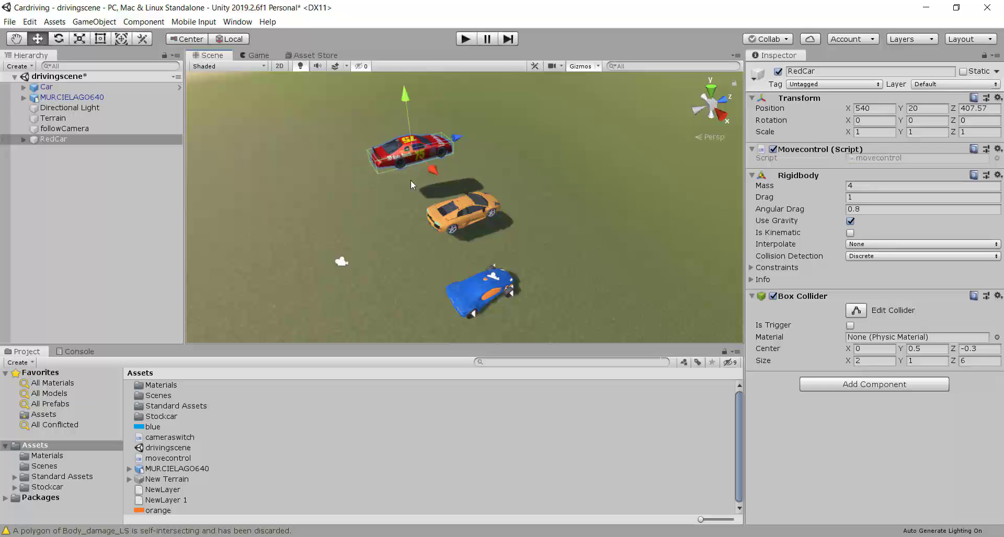
click(70, 97)
click(66, 88)
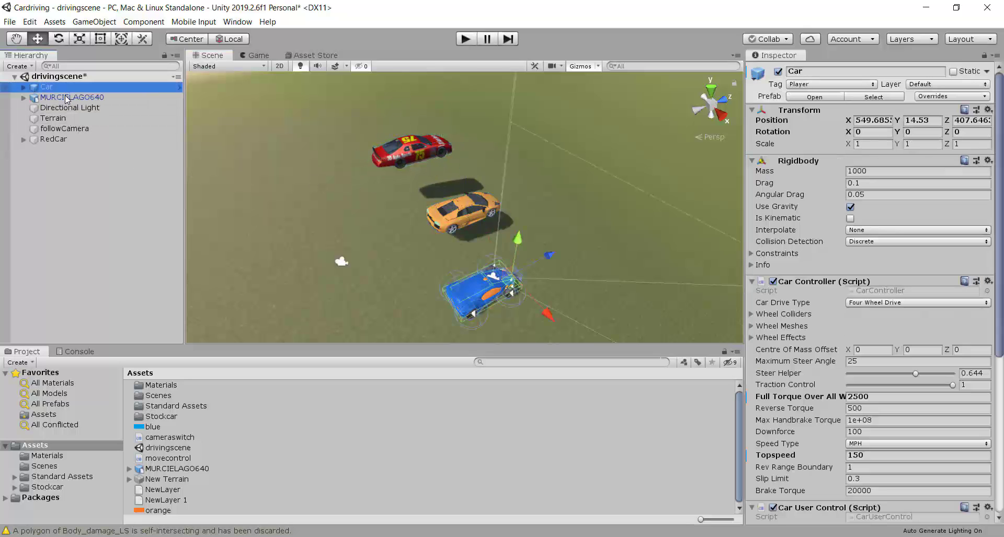
Run the scene with all three cars active, steer to see how they respond together, and stop play mode
click(464, 40)
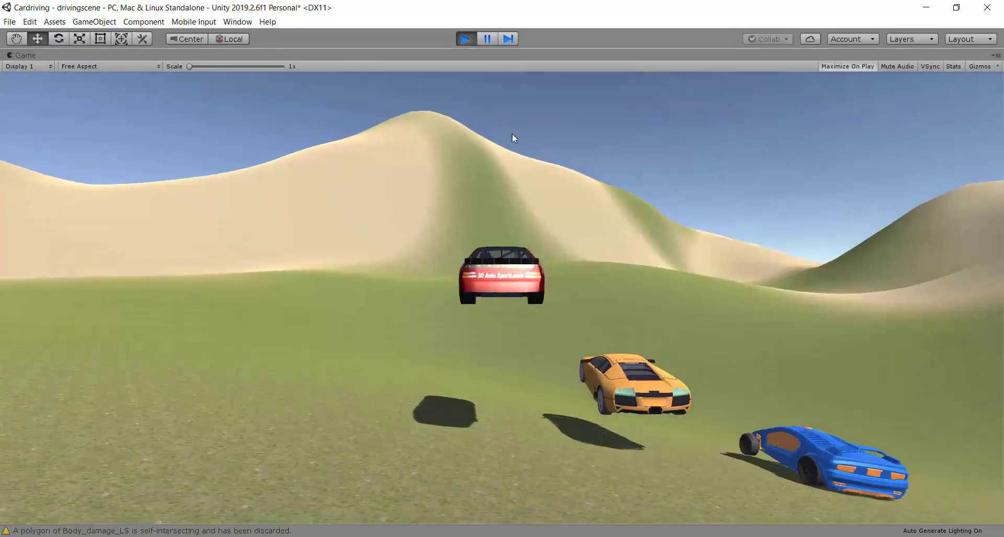
key(d)
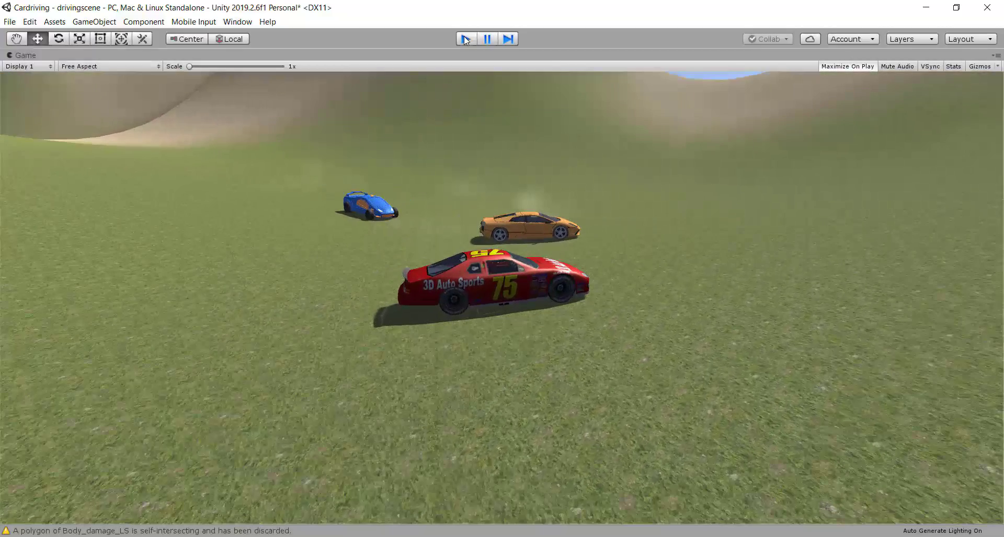
click(465, 39)
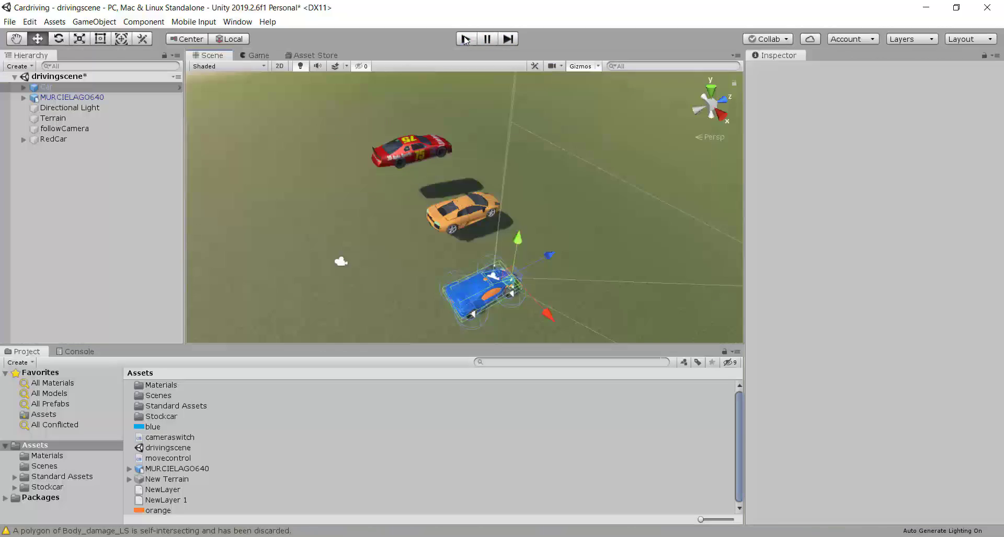
Deactivate the Car and MURCIELAGO640 objects so only RedCar stays active in the scene
click(87, 128)
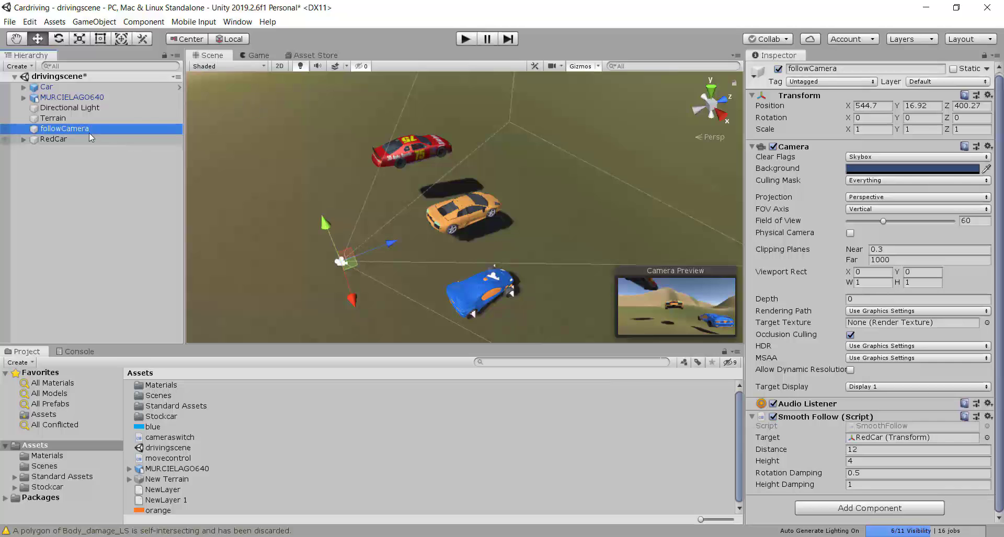
click(65, 106)
click(64, 99)
click(57, 88)
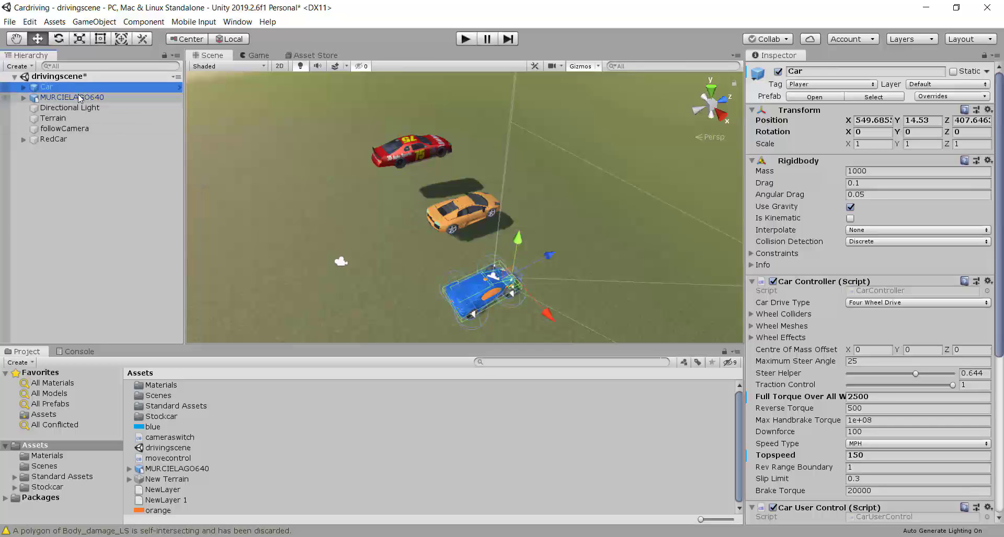
click(778, 72)
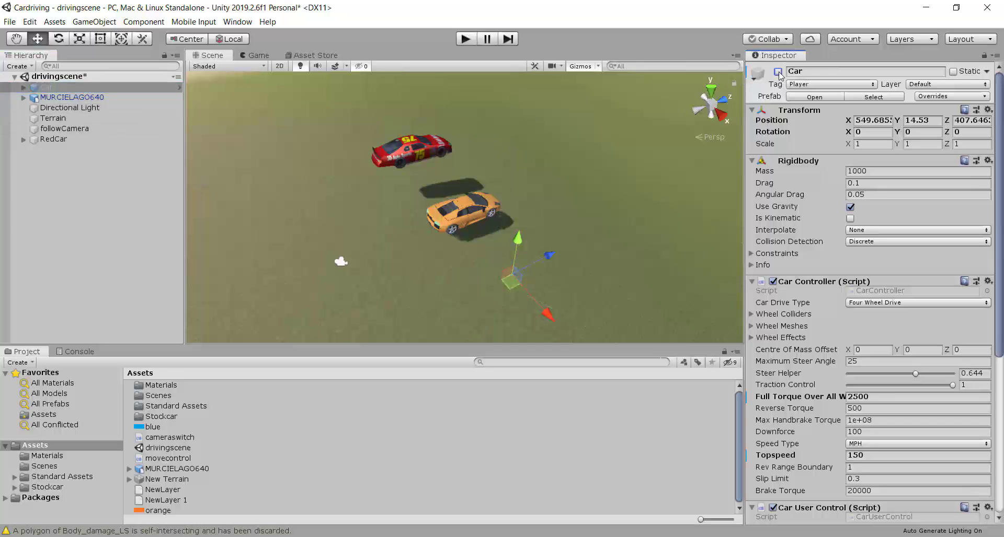
click(87, 99)
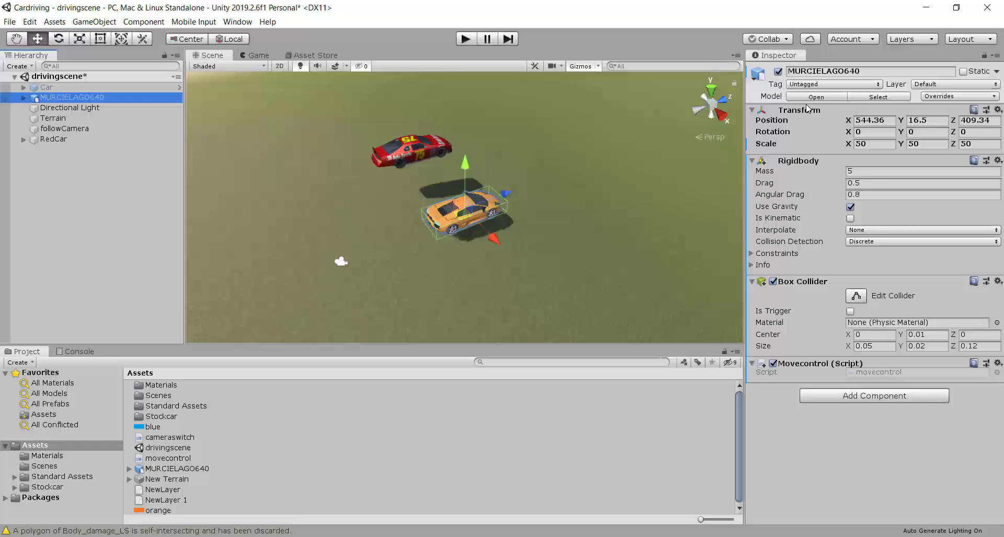
click(778, 71)
Assign RedCar as the Smooth Follow target of followCamera
click(75, 129)
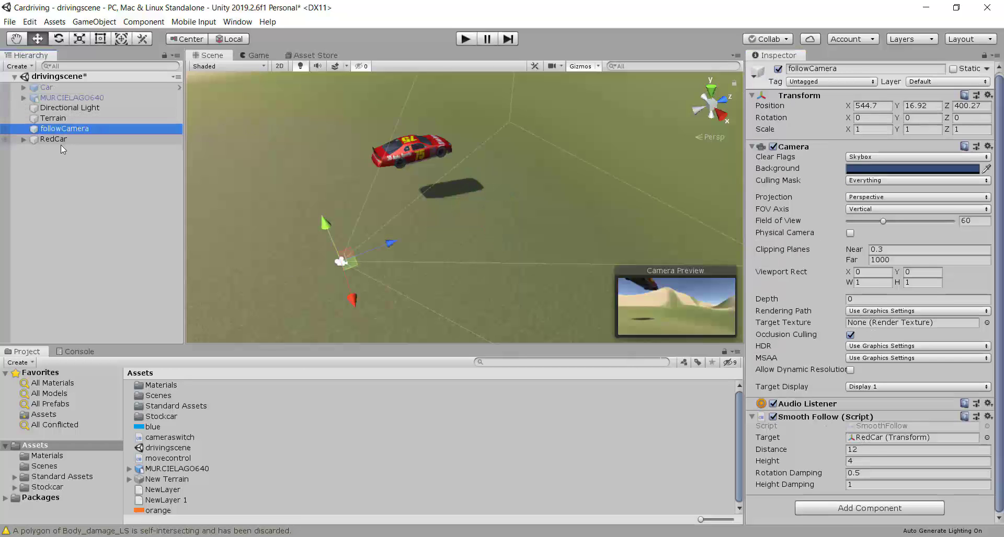
click(58, 140)
drag(63, 143, 825, 399)
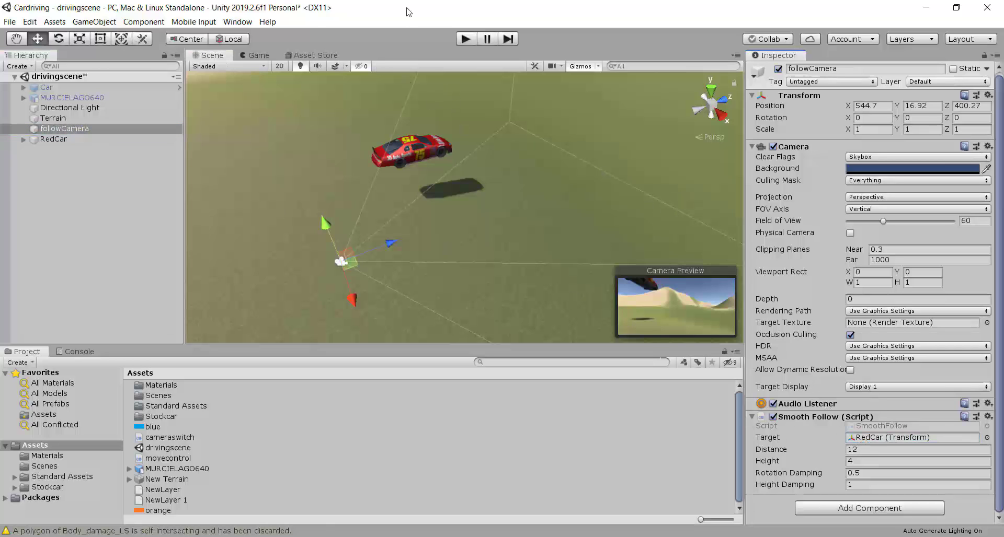
Run the scene, test-drive RedCar alone with right and left turns, and stop play mode
click(465, 39)
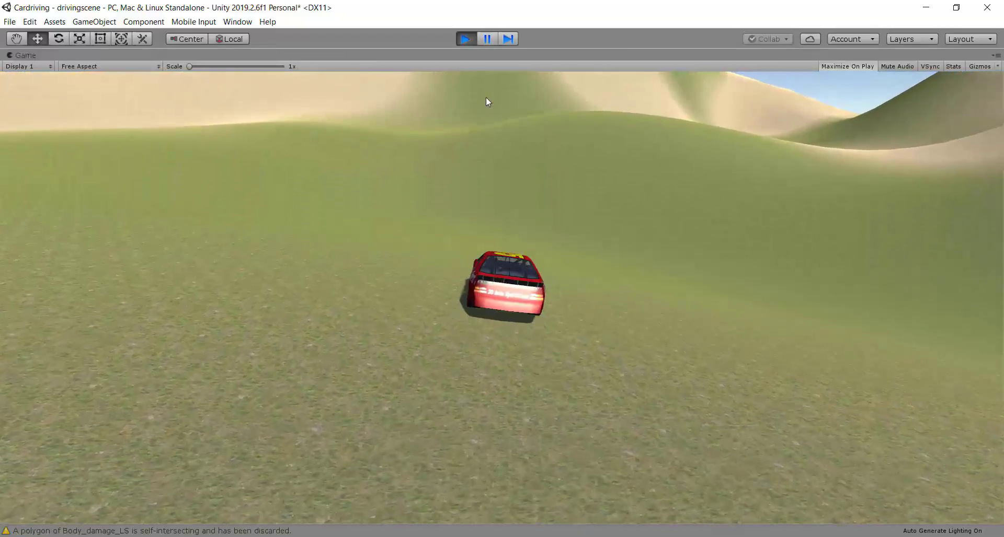
key(Right)
key(Left)
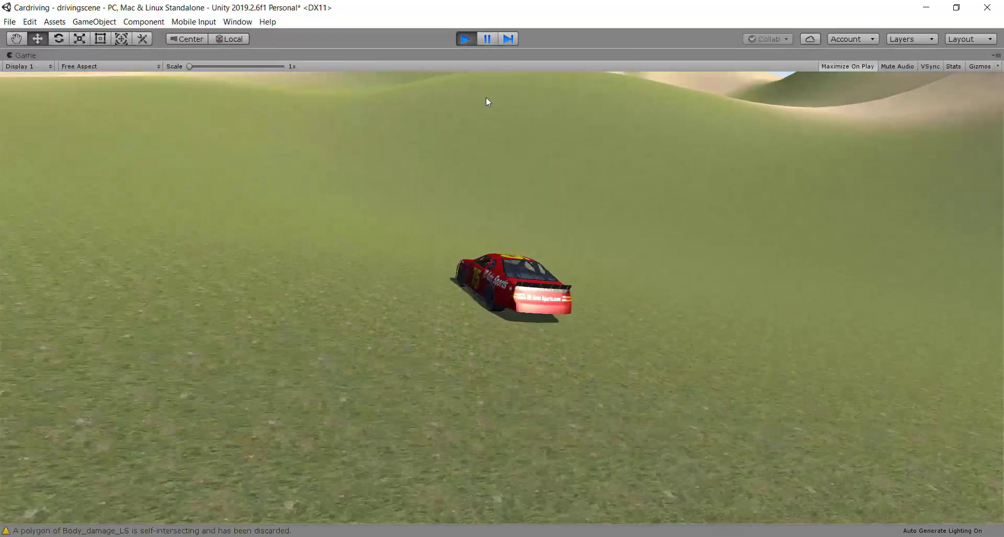
click(465, 40)
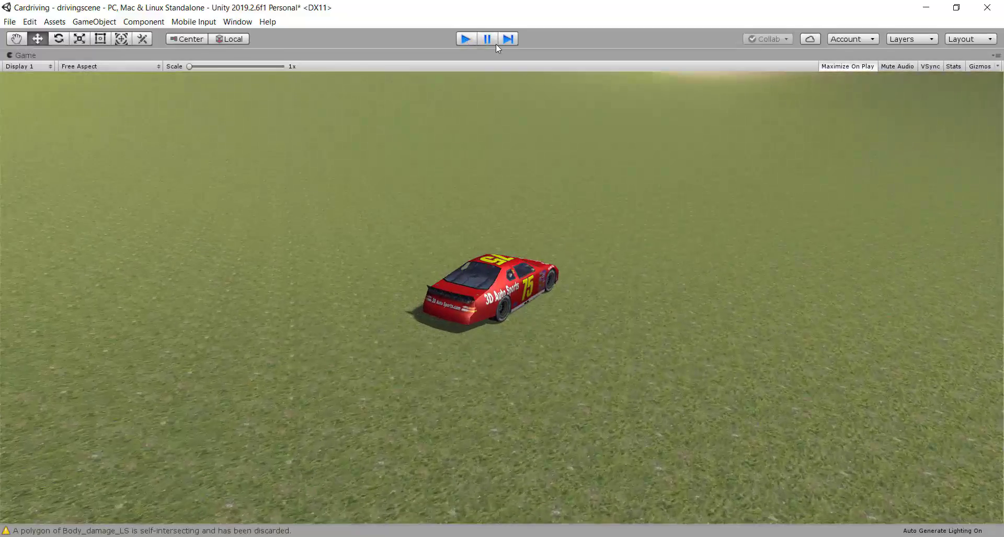
Add the open drivingscene to the scenes in the build settings and close the settings
click(9, 22)
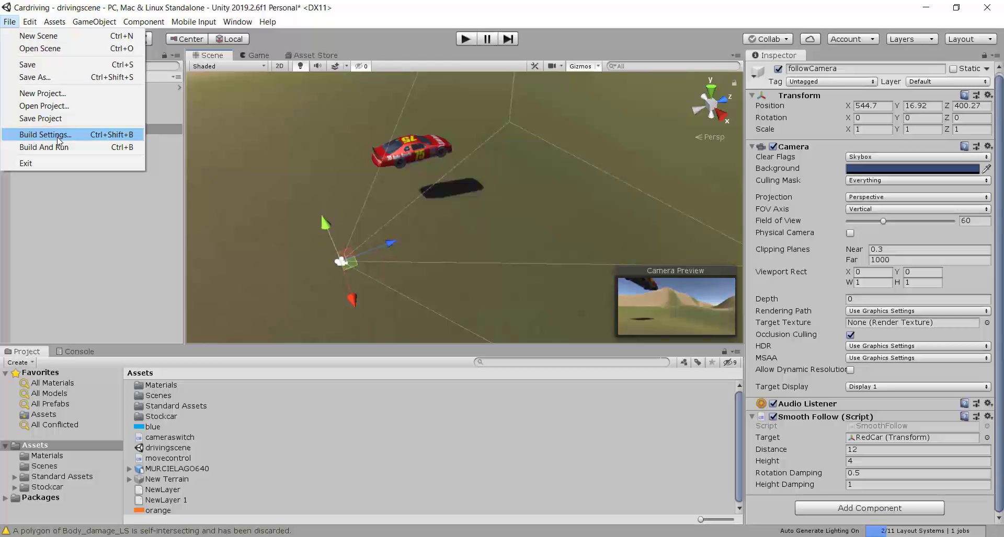
click(45, 135)
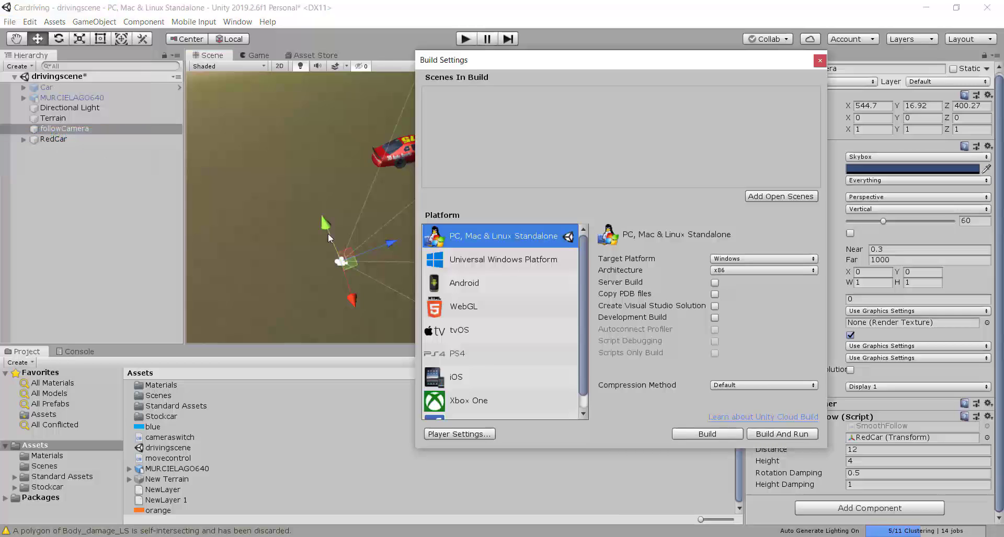
click(771, 198)
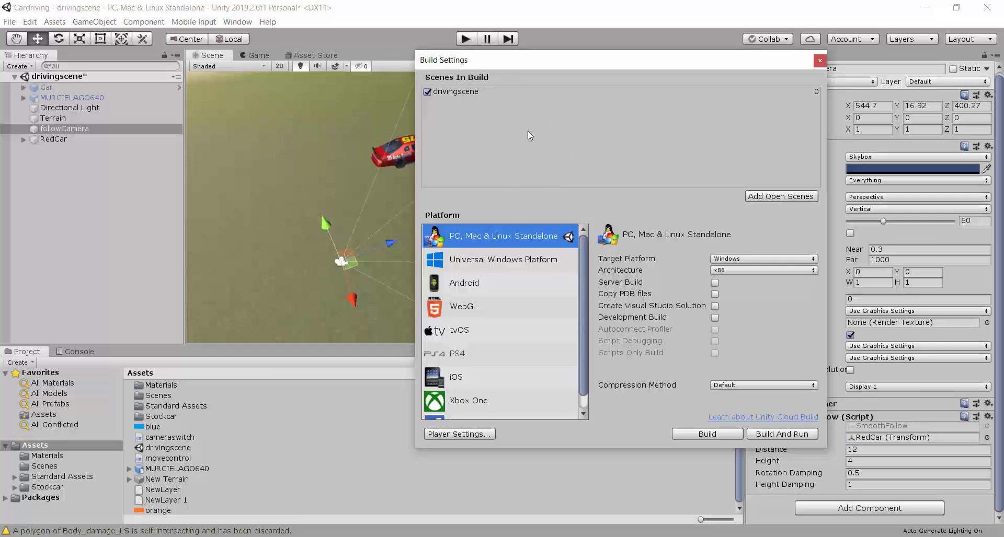
click(819, 61)
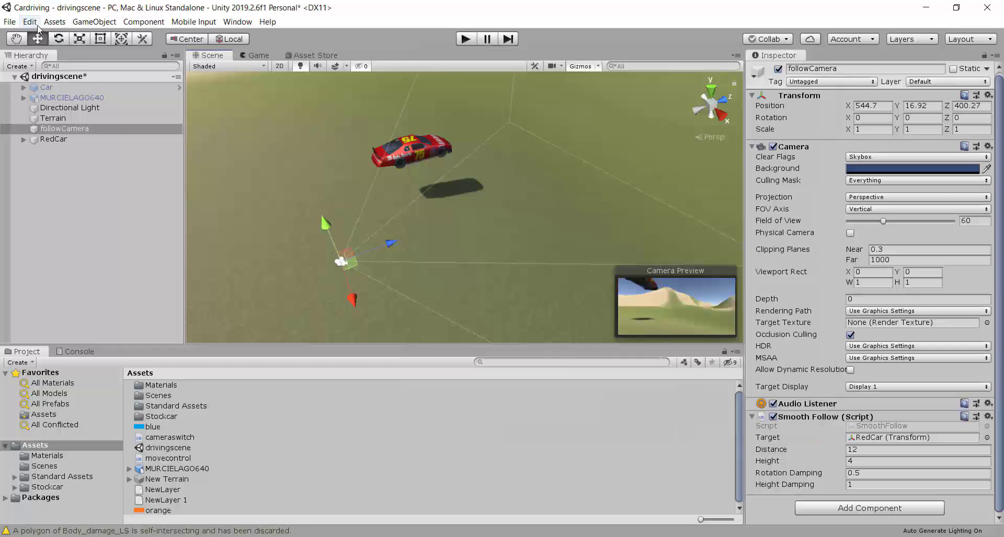
Reopen the build settings and start a PC, Mac & Linux Standalone build for Windows
click(10, 22)
click(32, 134)
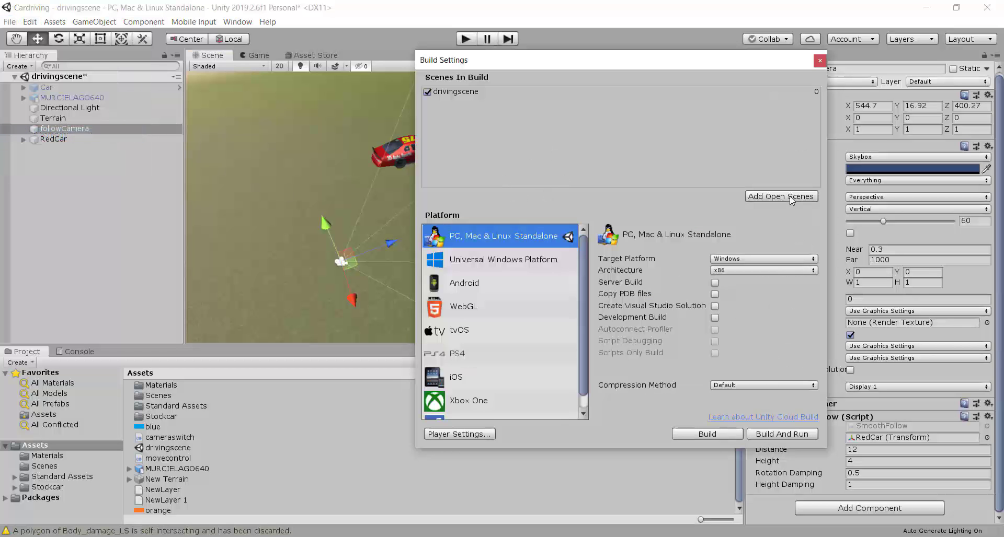
click(708, 436)
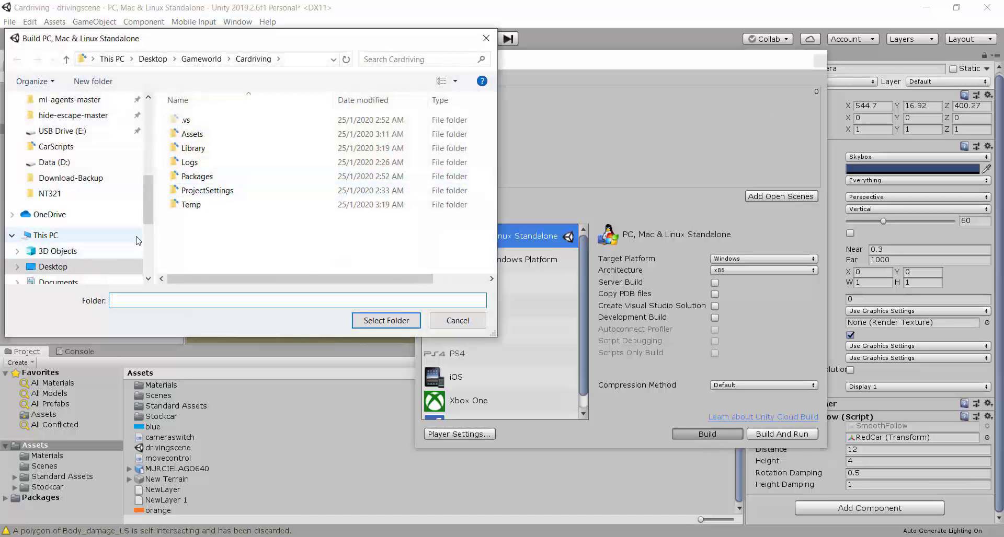
text(Cardri)
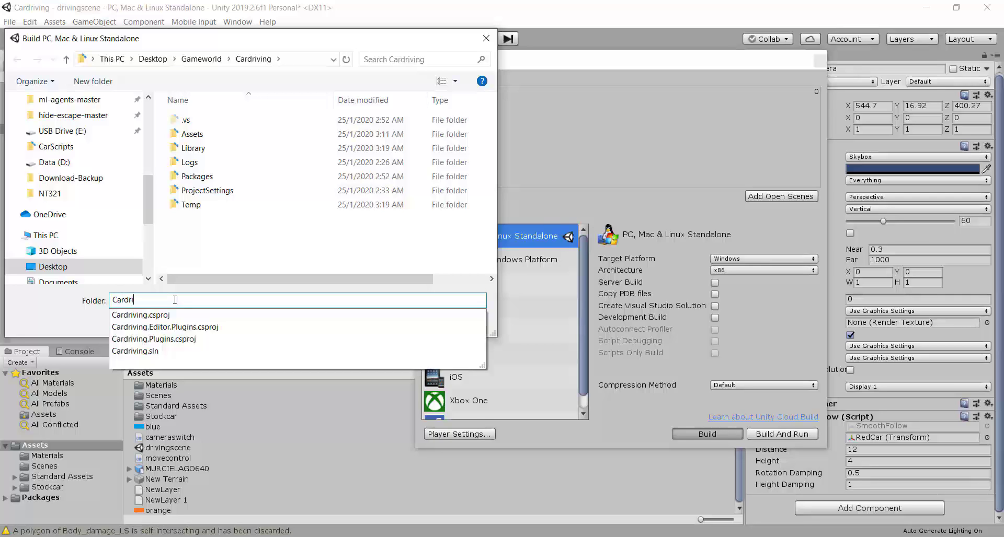
text(vingGame)
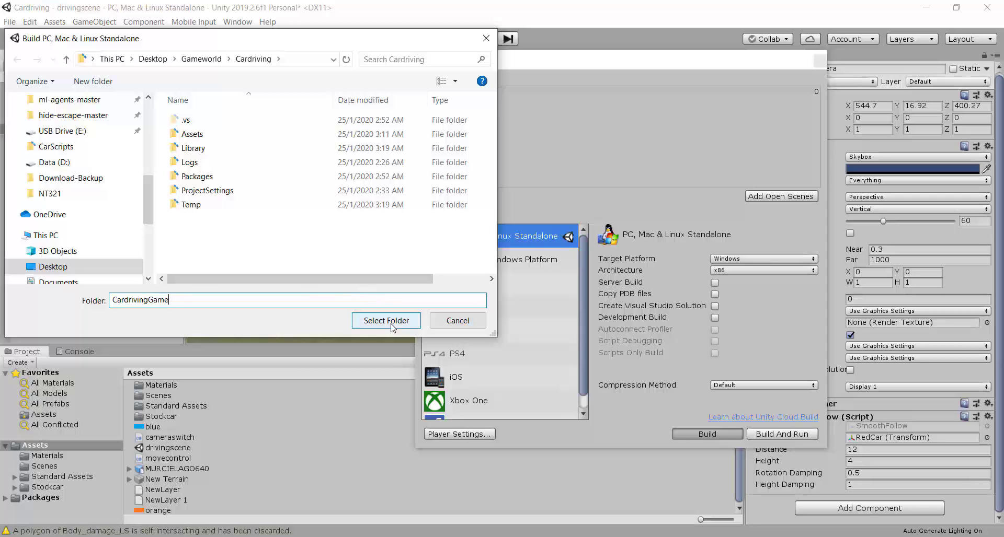
right_click(234, 249)
Create a folder on the Desktop with its default name, New folder, and build the game into it
click(73, 266)
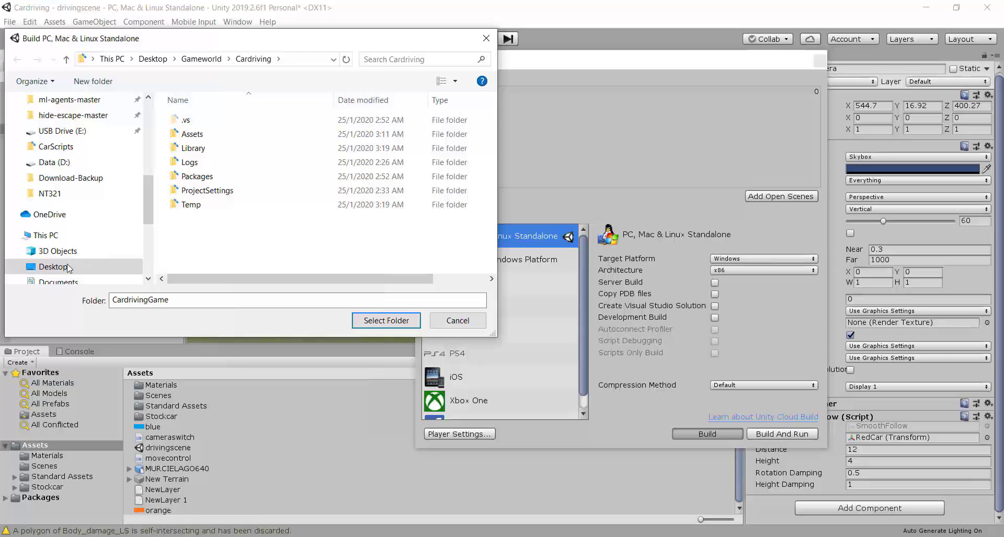
right_click(234, 249)
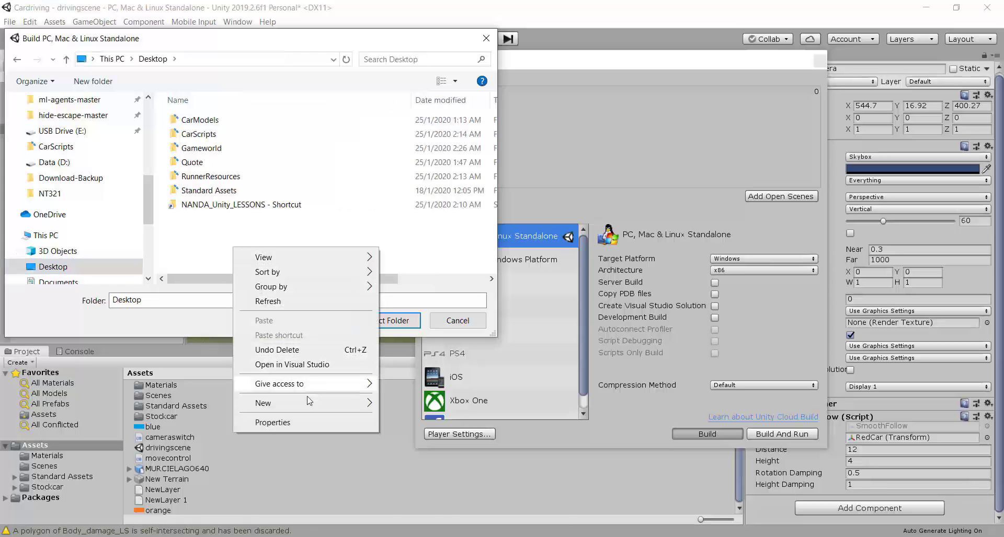
mouse_move(308, 401)
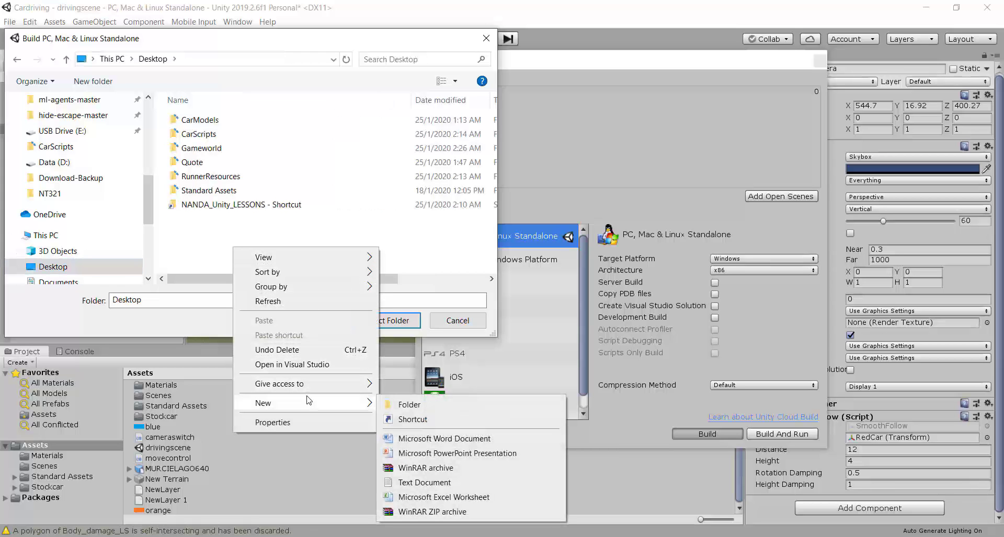
click(402, 405)
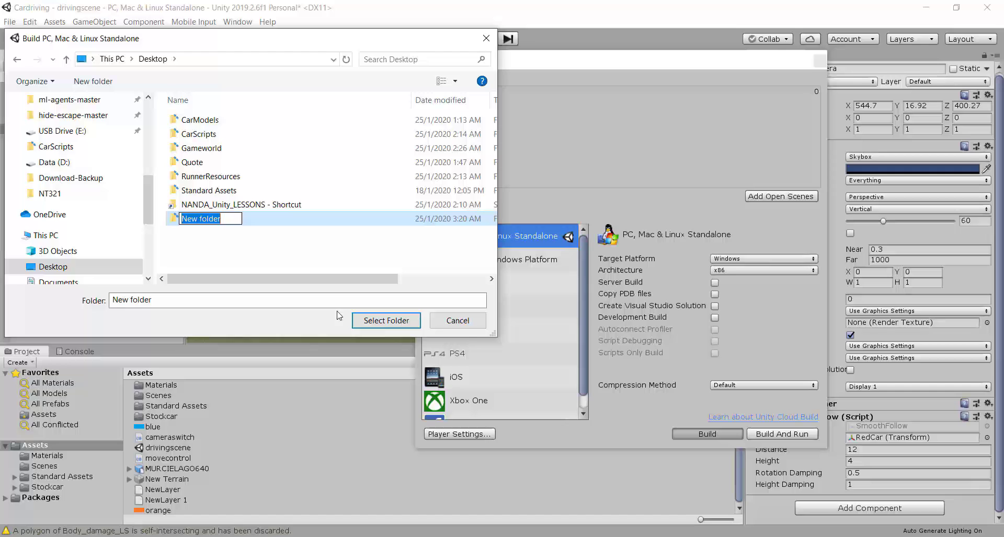
double_click(215, 224)
click(393, 320)
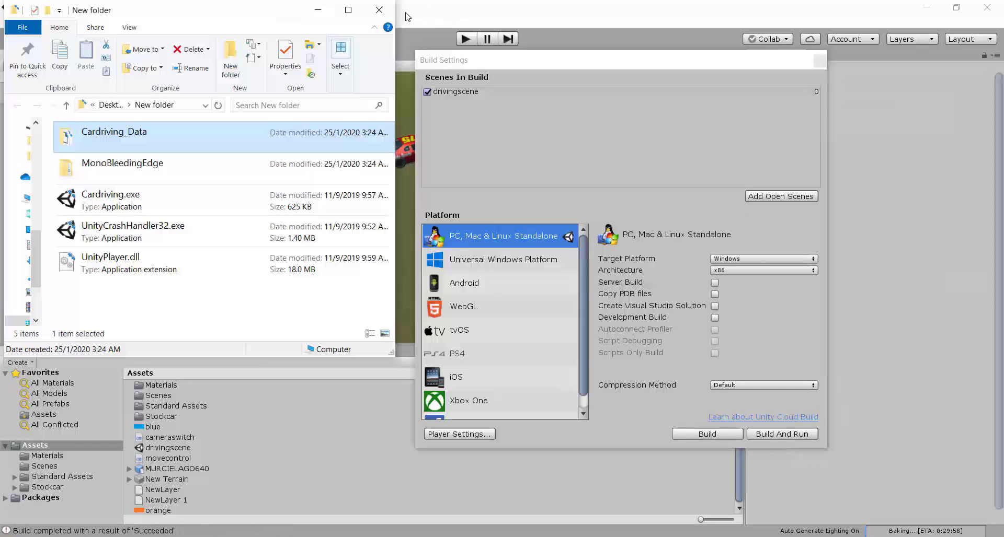
Close the build settings, minimize Unity, and open the Desktop's New folder in a maximized File Explorer window
click(819, 61)
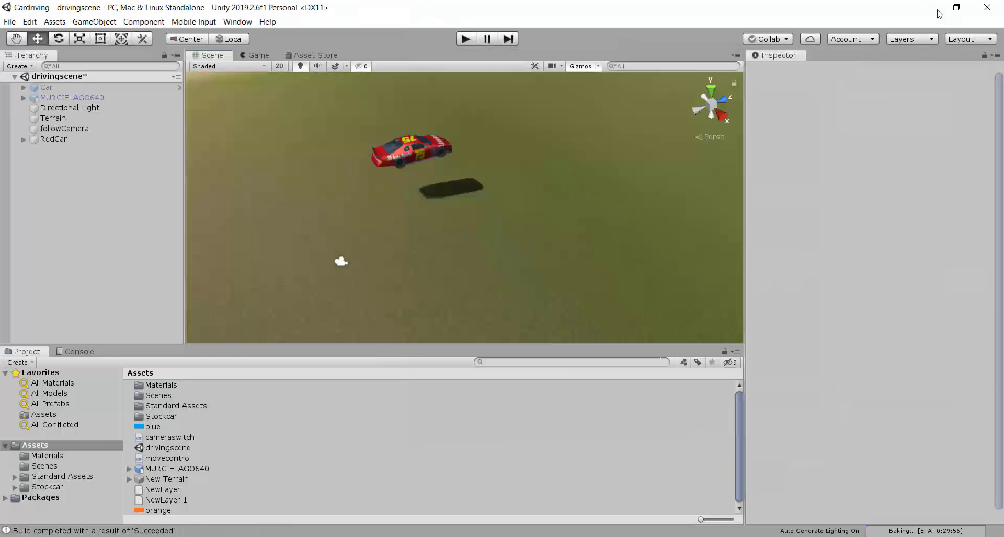
click(923, 10)
click(944, 9)
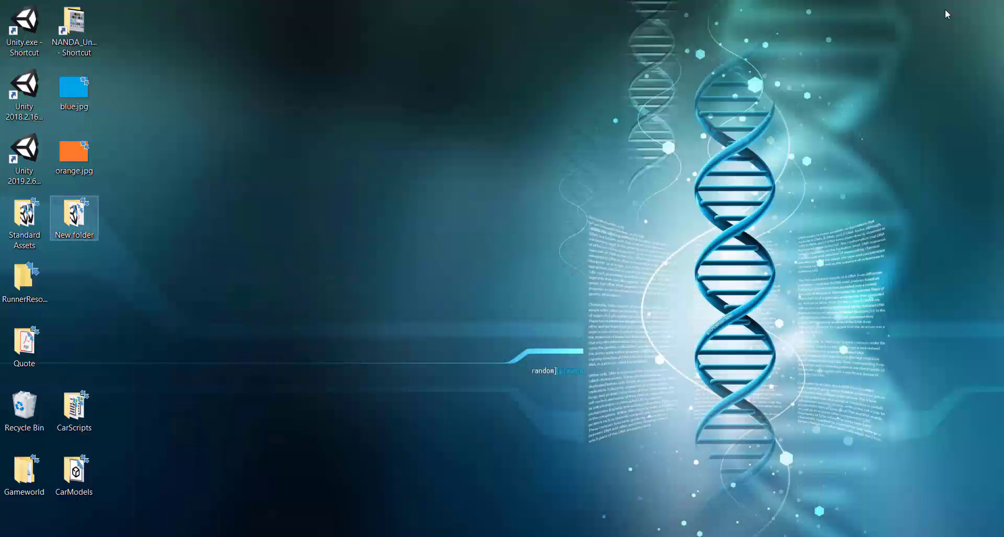
double_click(67, 223)
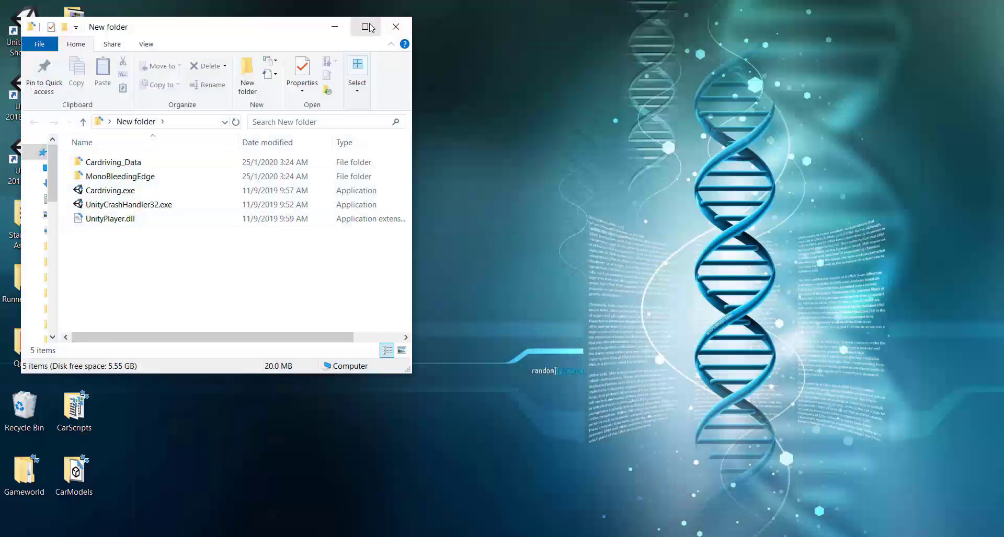
click(365, 27)
Select the Cardriving_Data folder and Cardriving.exe together to point out the main build files
click(111, 141)
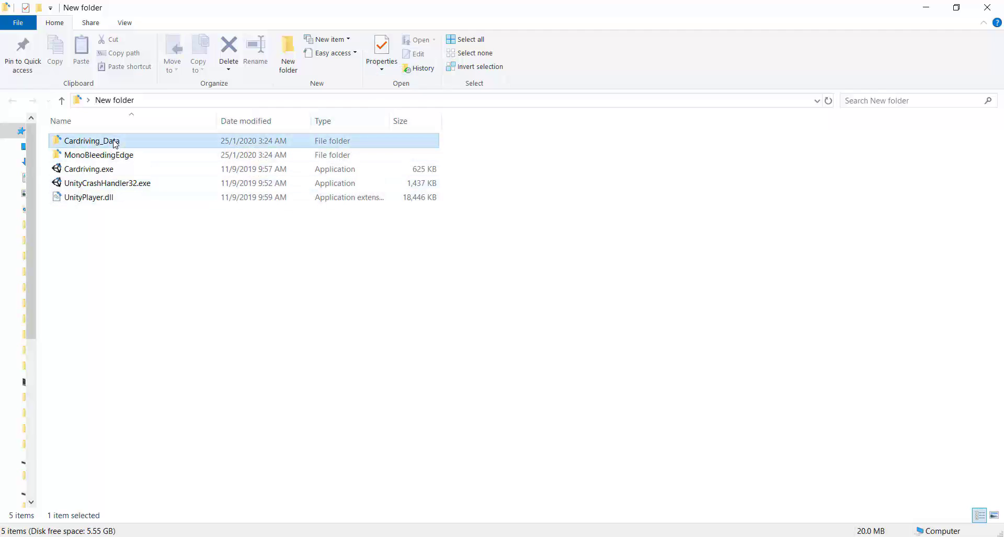
click(111, 174)
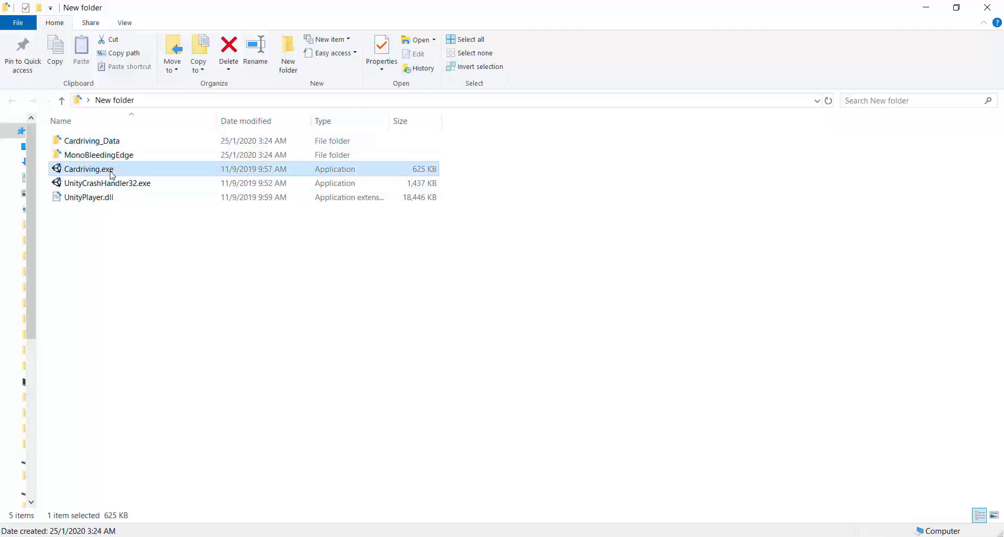
ctrl+click(118, 145)
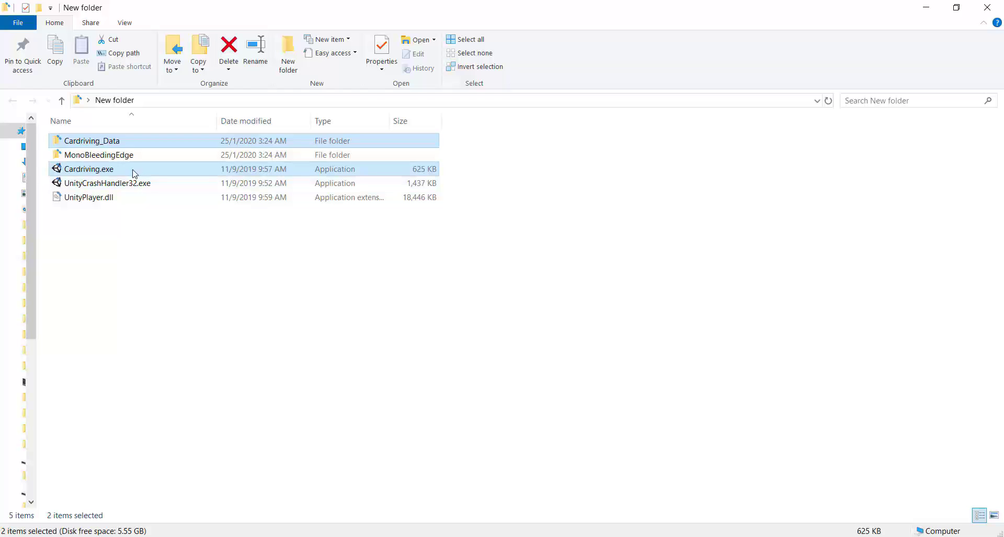
Launch Cardriving.exe and test-drive the red car forward with right turns in the standalone game
double_click(128, 174)
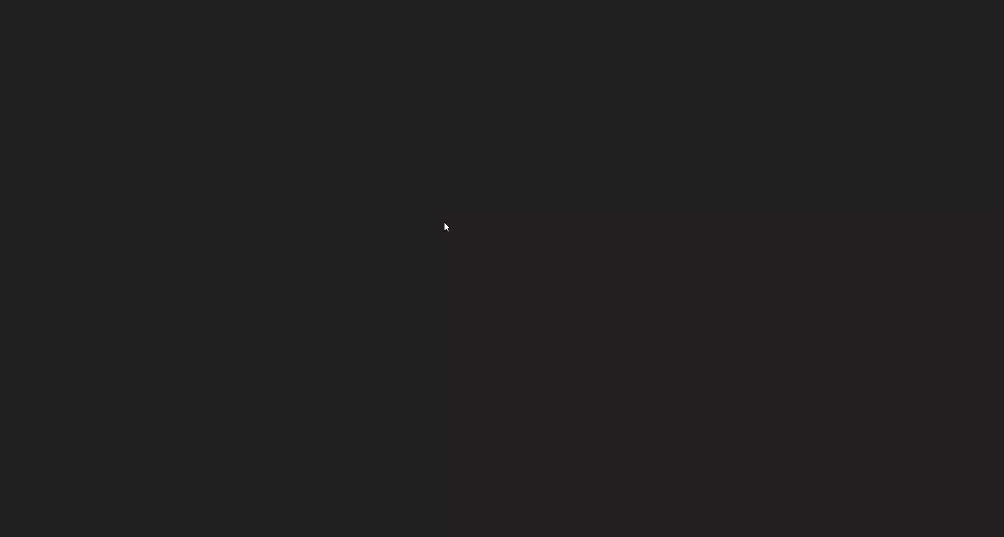
key(w)
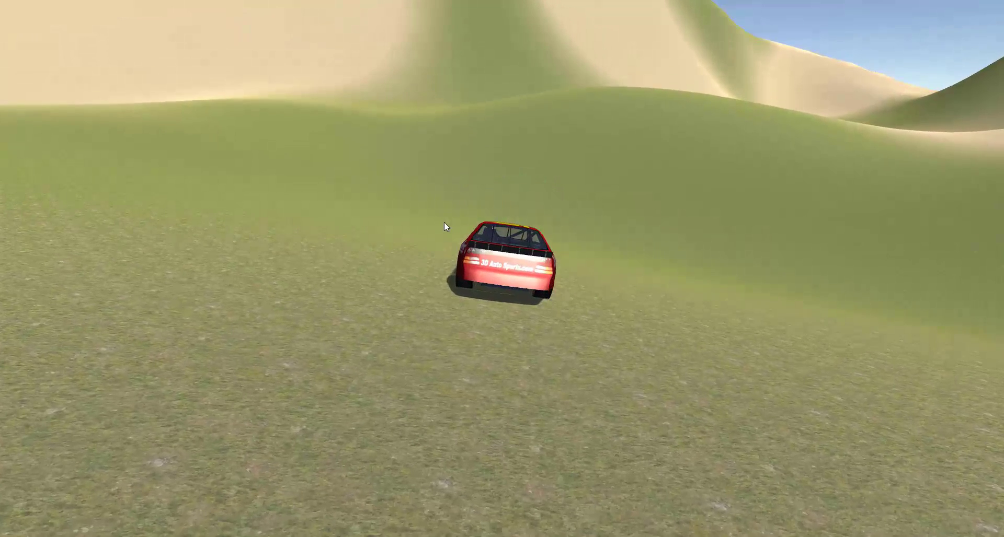
key(d)
key(Up)
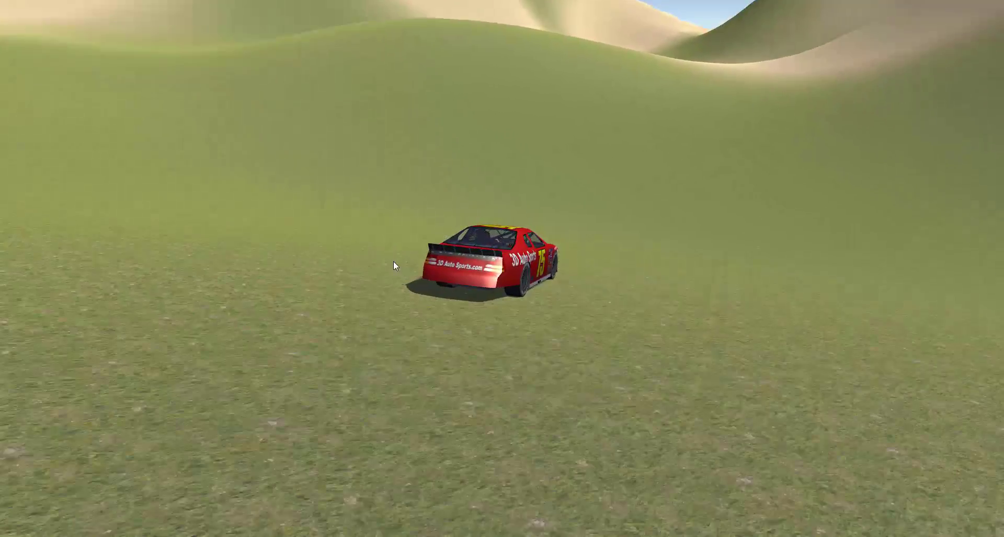
key(Right)
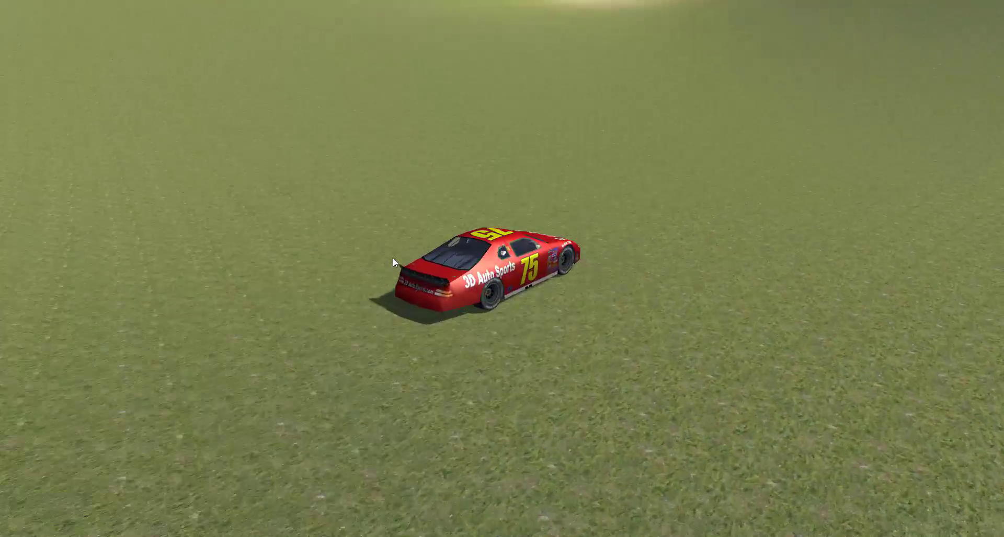